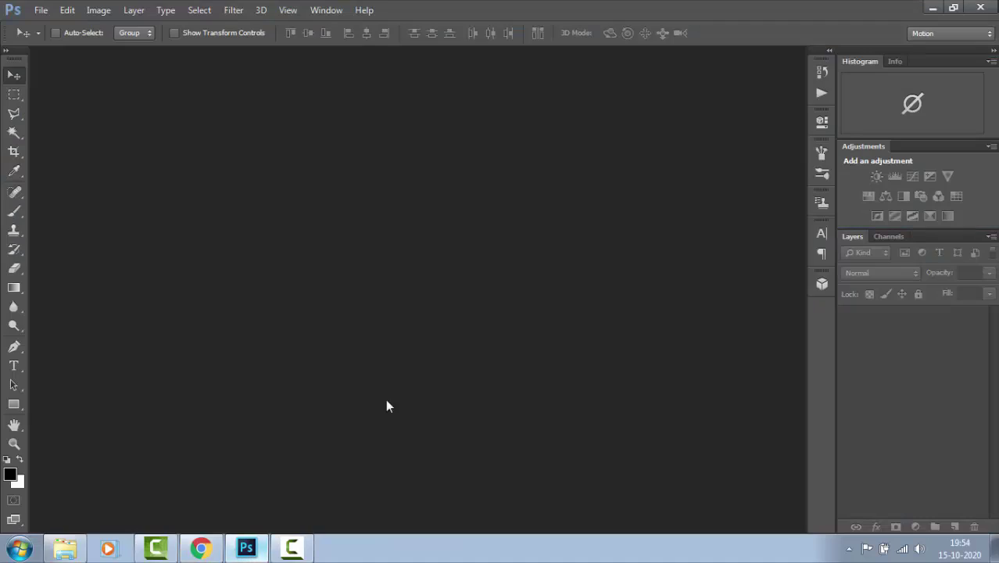
Create a 1920 x 1080 pixel RGB document at 300 pixels/inch with a white background and enlarge its window
{"action": "left_click", "coordinate": [41, 10]}
{"action": "left_click", "coordinate": [54, 27]}
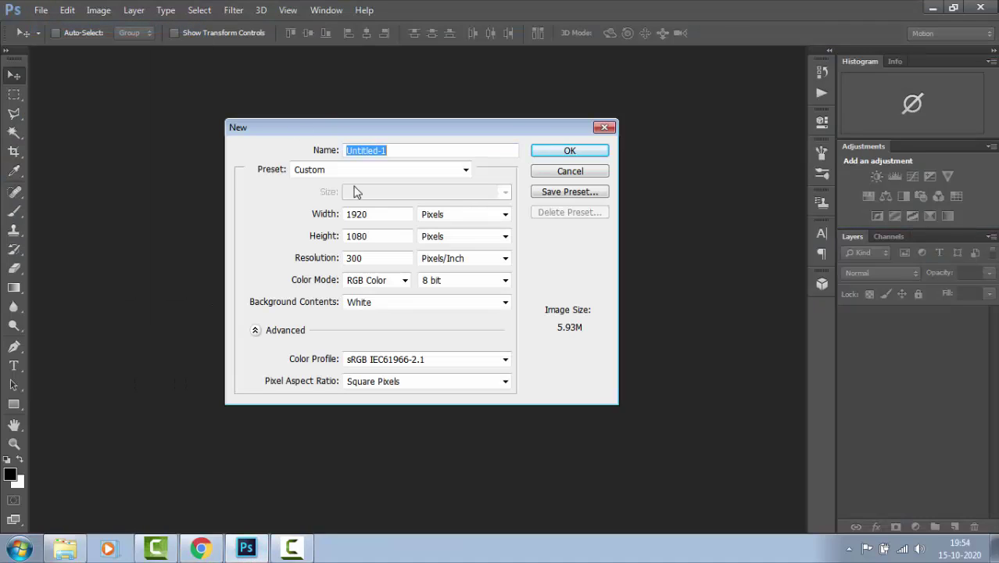
{"action": "left_click", "coordinate": [557, 153]}
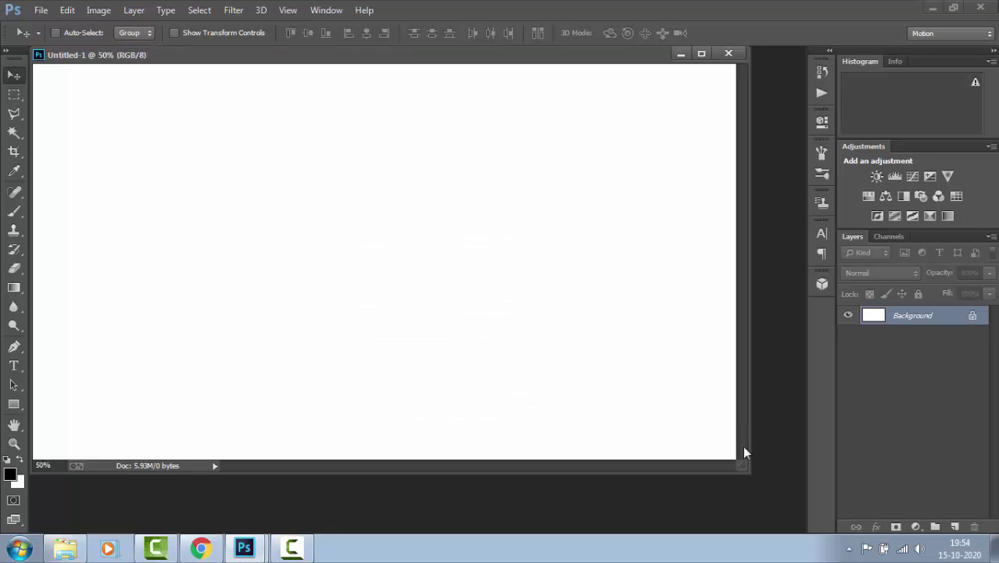
{"action": "left_click_drag", "start_coordinate": [740, 465], "coordinate": [768, 496]}
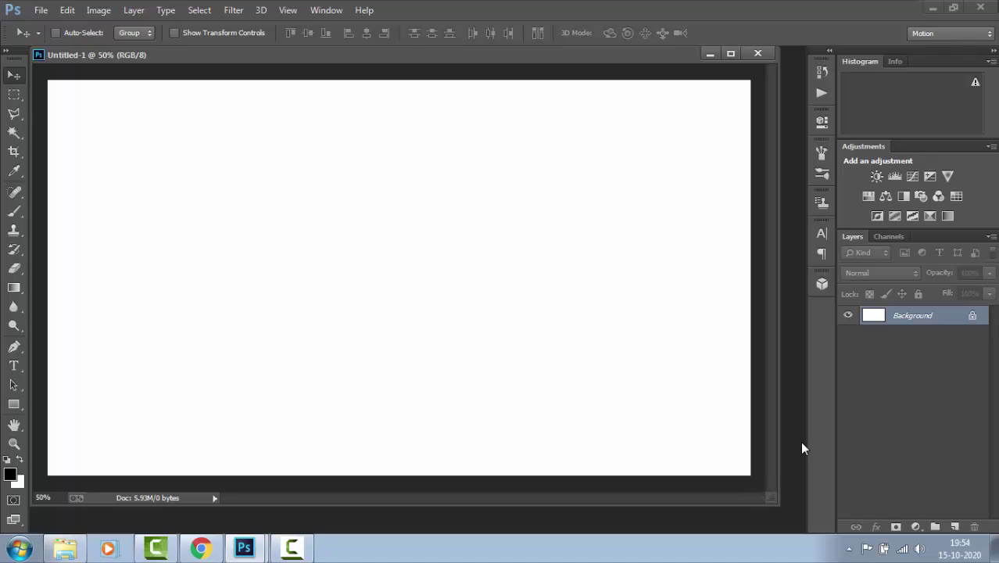
Place Halloween-2019-Haunted-Houses-and-Scary-Events-.jpg from the ghost castle folder on the desktop into the new document
{"action": "key", "text": "ctrl+o"}
{"action": "left_click", "coordinate": [48, 133]}
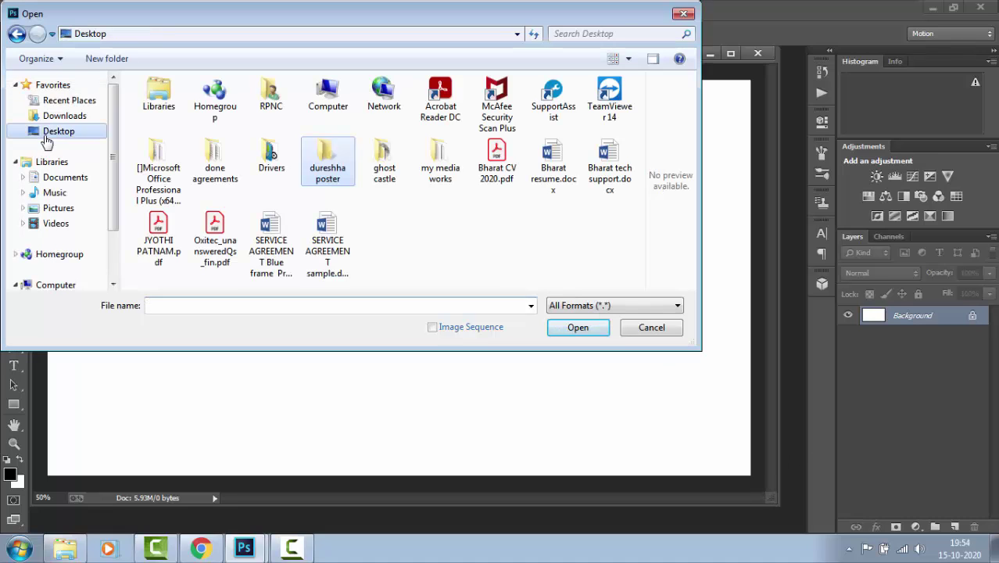
{"action": "double_click", "coordinate": [383, 174]}
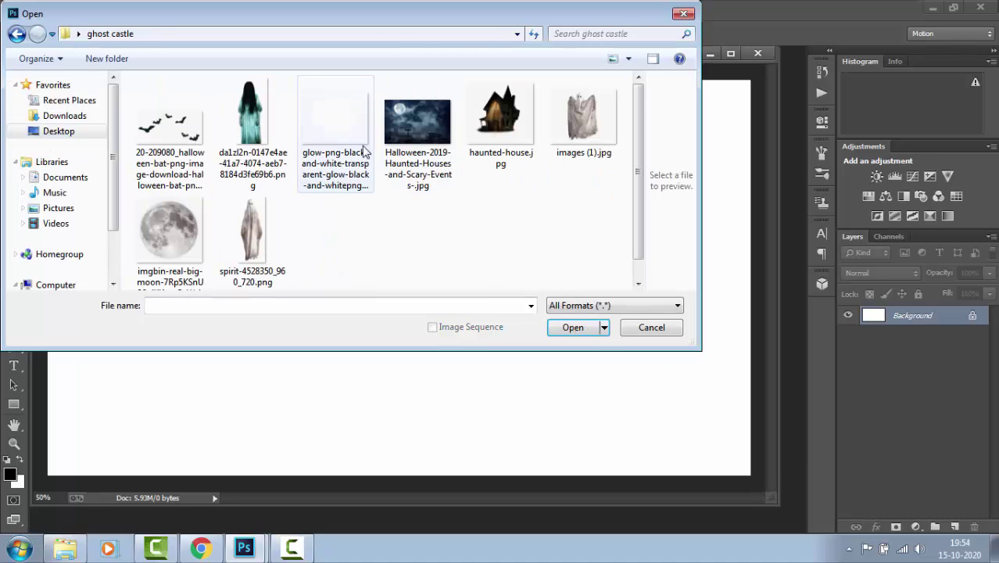
{"action": "left_click_drag", "start_coordinate": [397, 121], "coordinate": [522, 415]}
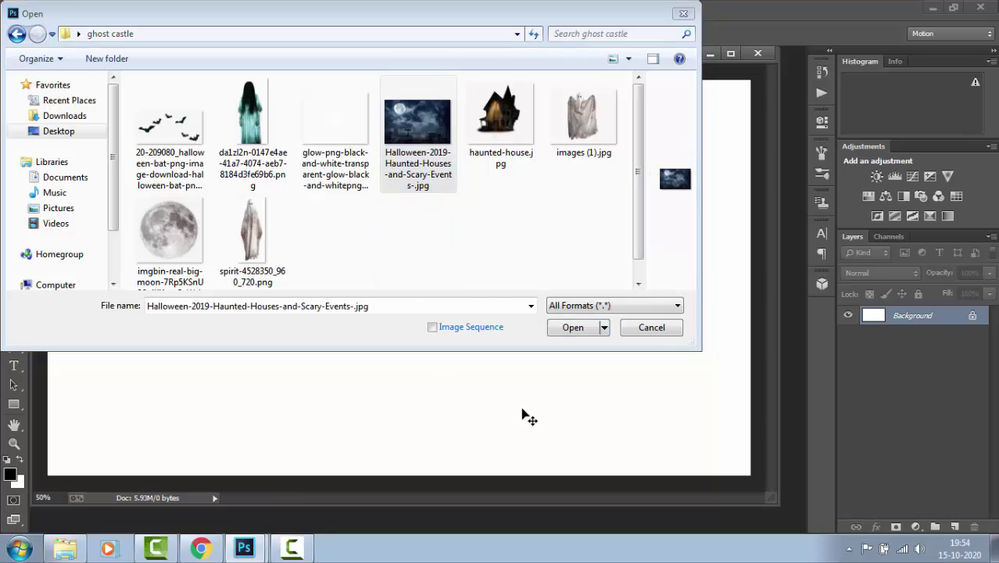
{"action": "left_click", "coordinate": [660, 329]}
Stretch the placed graveyard image to cover the whole canvas, about 66.76% wide and 57.83% high, and rasterize its layer
{"action": "left_click_drag", "start_coordinate": [695, 479], "coordinate": [751, 485]}
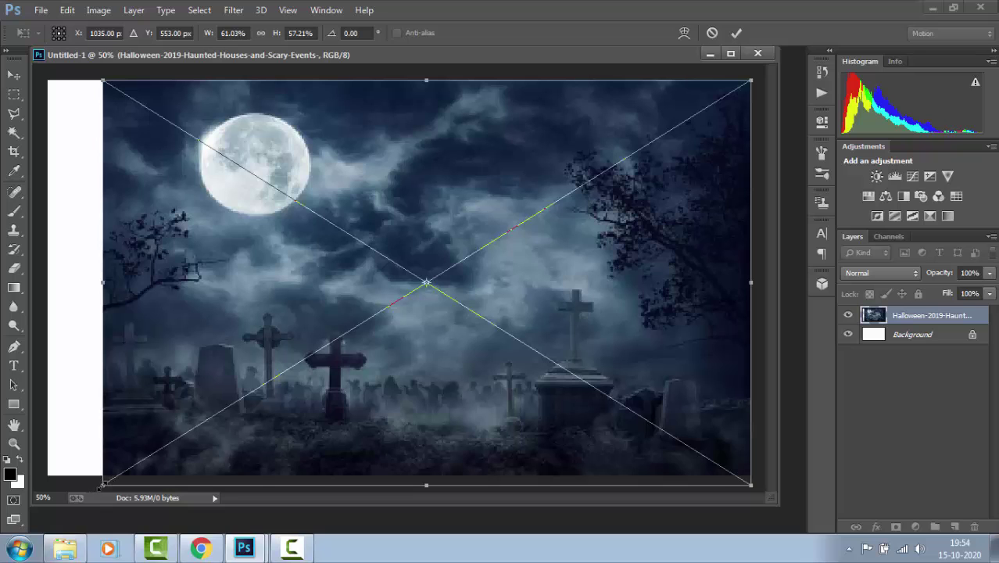
{"action": "left_click_drag", "start_coordinate": [102, 485], "coordinate": [41, 490]}
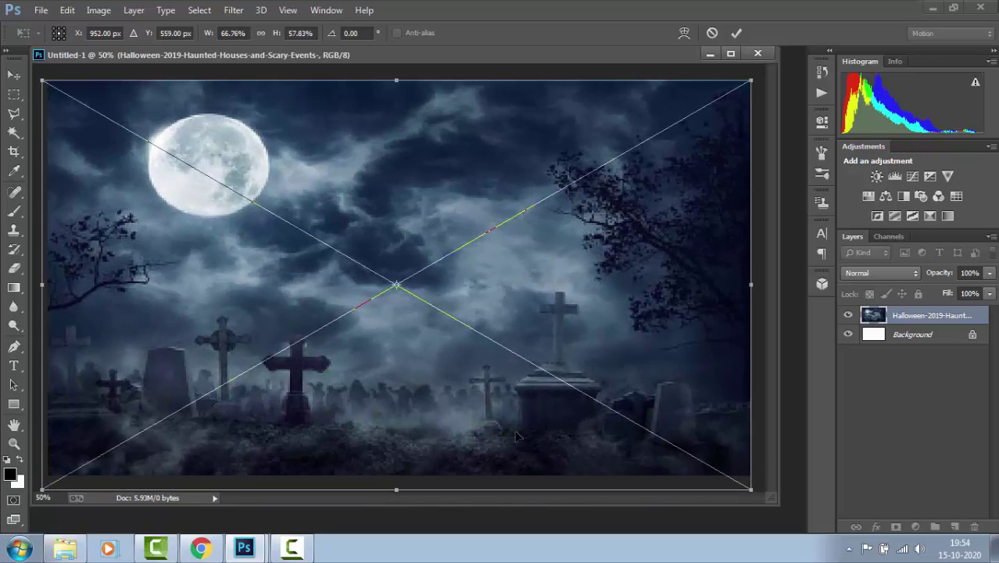
{"action": "key", "text": "Return"}
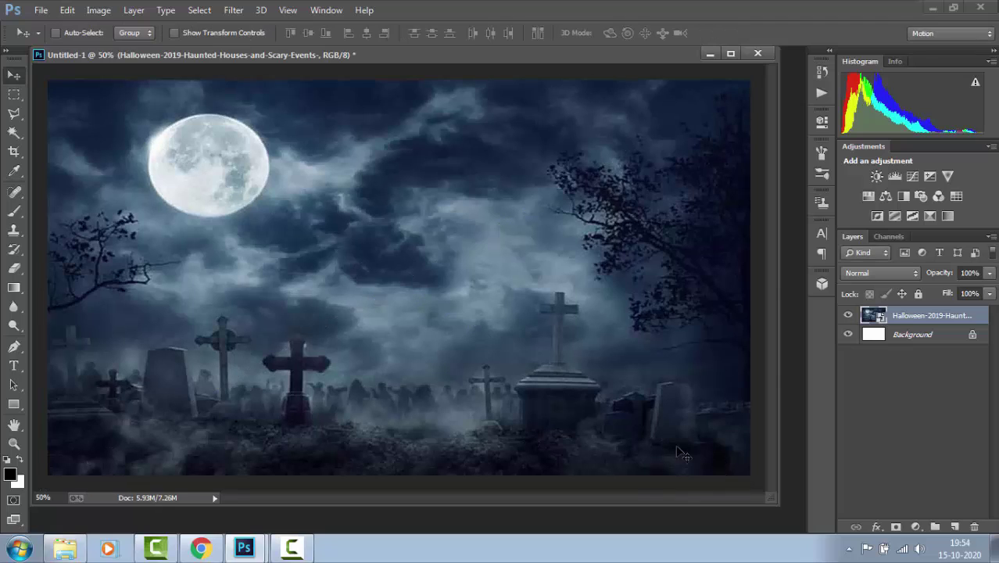
{"action": "right_click", "coordinate": [898, 315]}
{"action": "left_click", "coordinate": [629, 221]}
Open haunted-house.jpg from the ghost castle folder and convert its locked background into an editable layer
{"action": "key", "text": "ctrl+o"}
{"action": "left_click", "coordinate": [59, 131]}
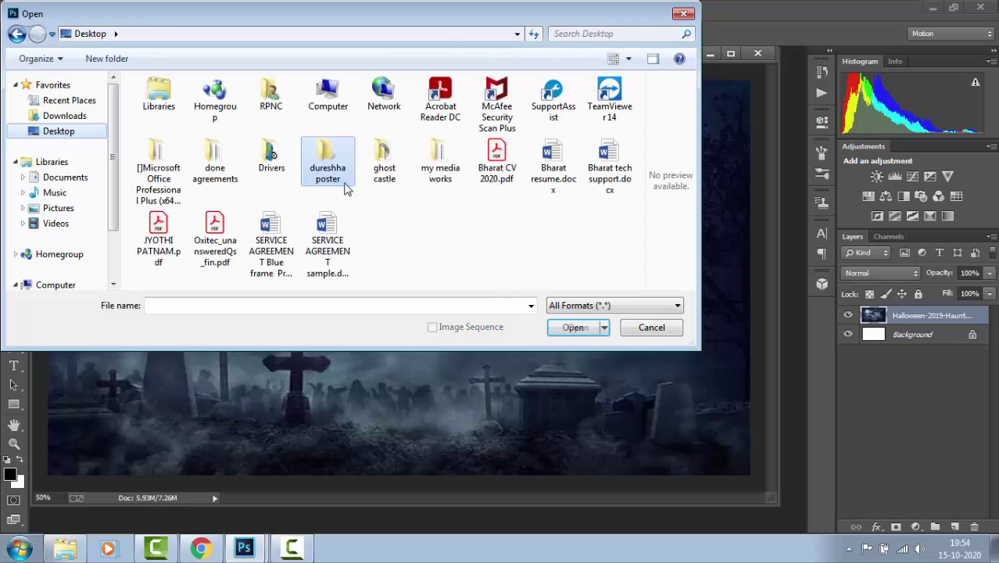
{"action": "double_click", "coordinate": [364, 168]}
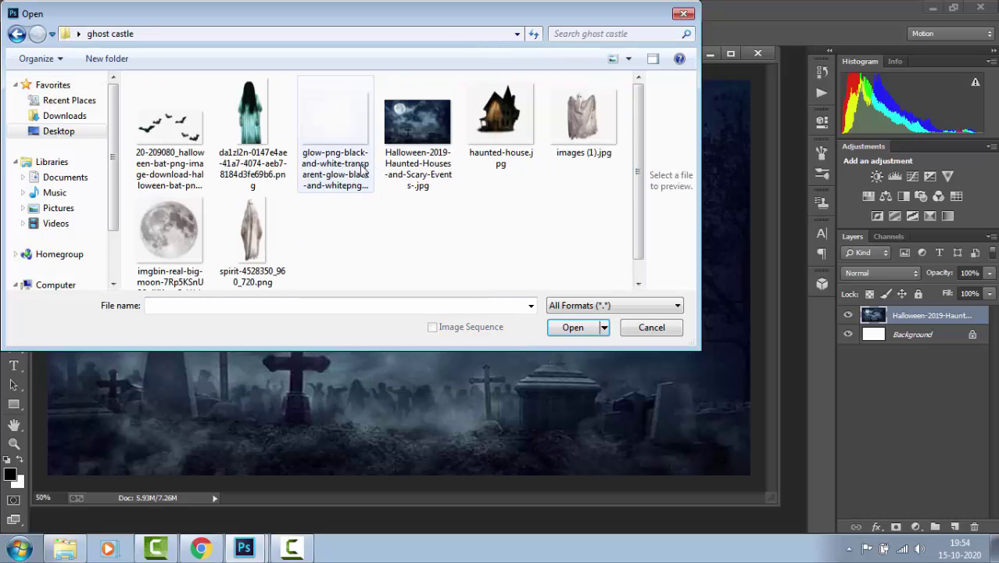
{"action": "double_click", "coordinate": [500, 121]}
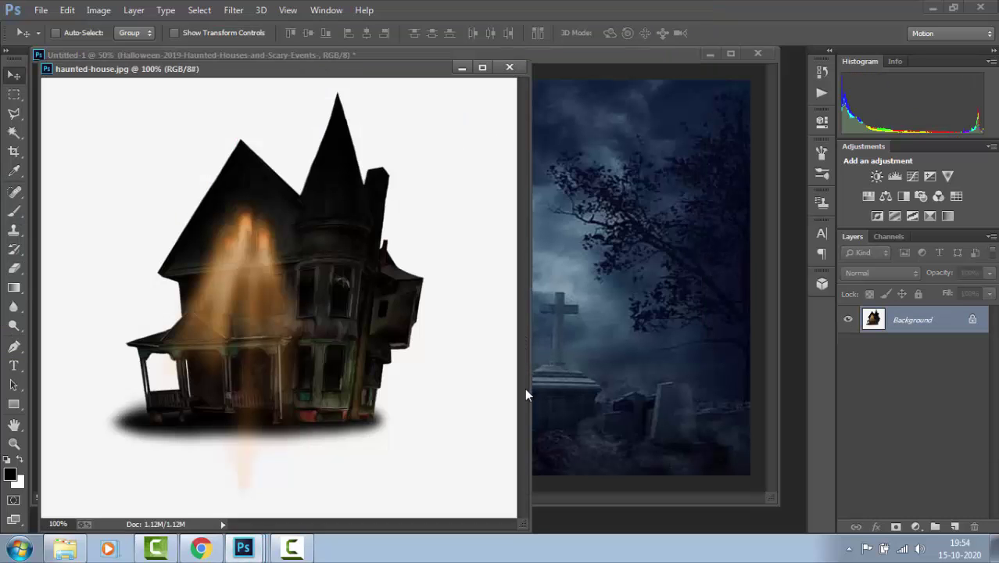
{"action": "double_click", "coordinate": [954, 332]}
{"action": "key", "text": "Return"}
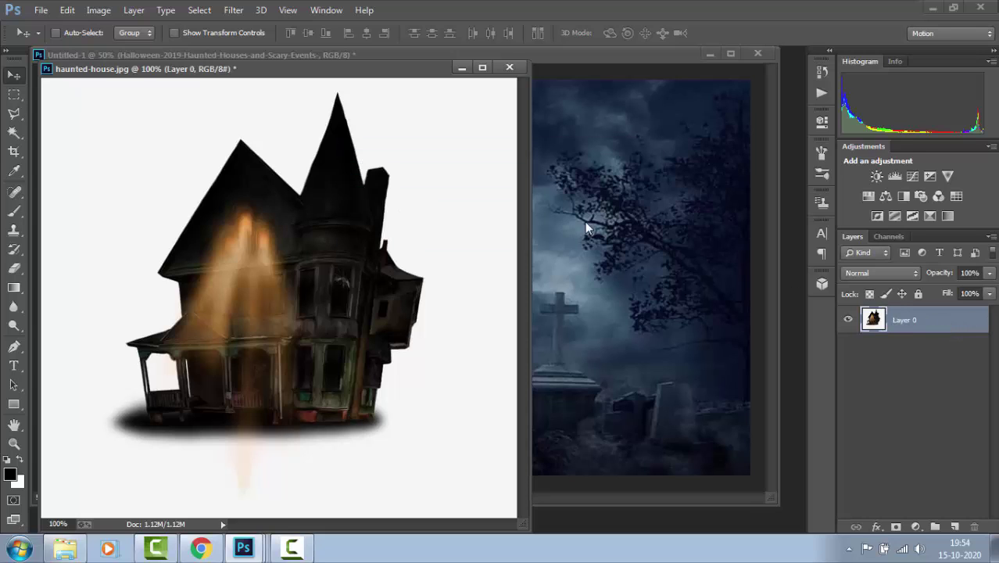
Remove the white background around the house with the Magic Wand and a 5-pixel feather, and clear the white porch opening
{"action": "left_click", "coordinate": [14, 132]}
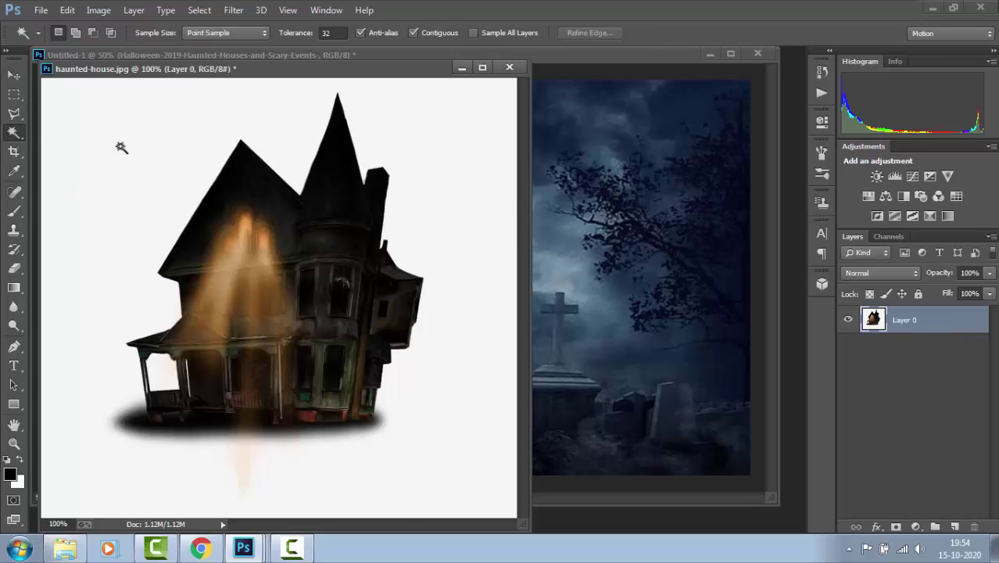
{"action": "left_click", "coordinate": [121, 151]}
{"action": "right_click", "coordinate": [197, 219]}
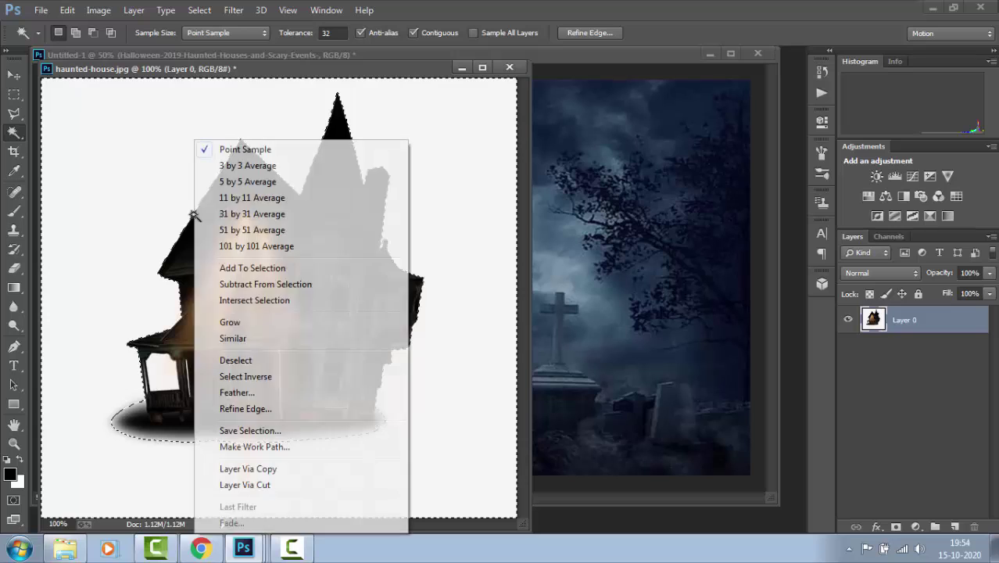
{"action": "left_click", "coordinate": [242, 393]}
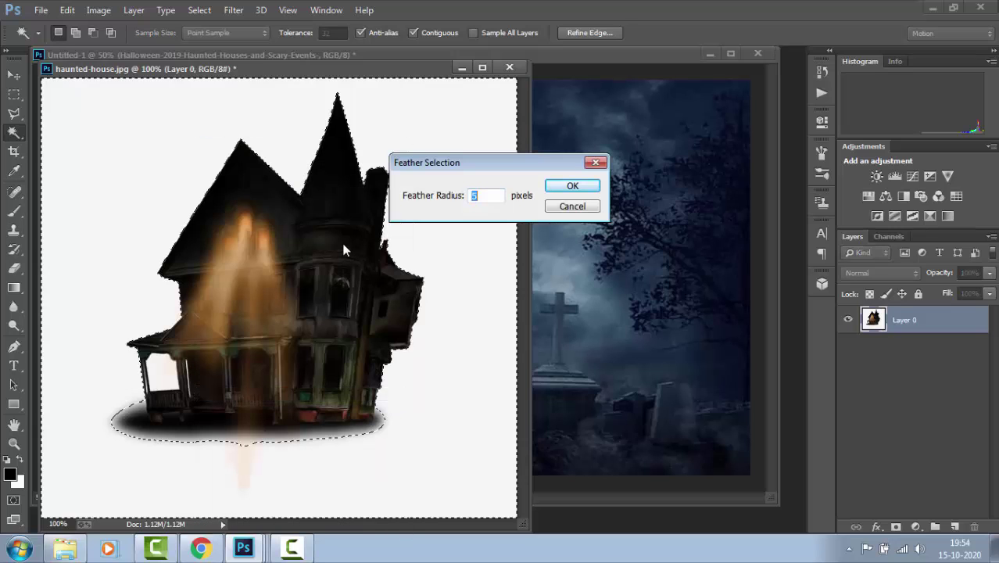
{"action": "key", "text": "Return"}
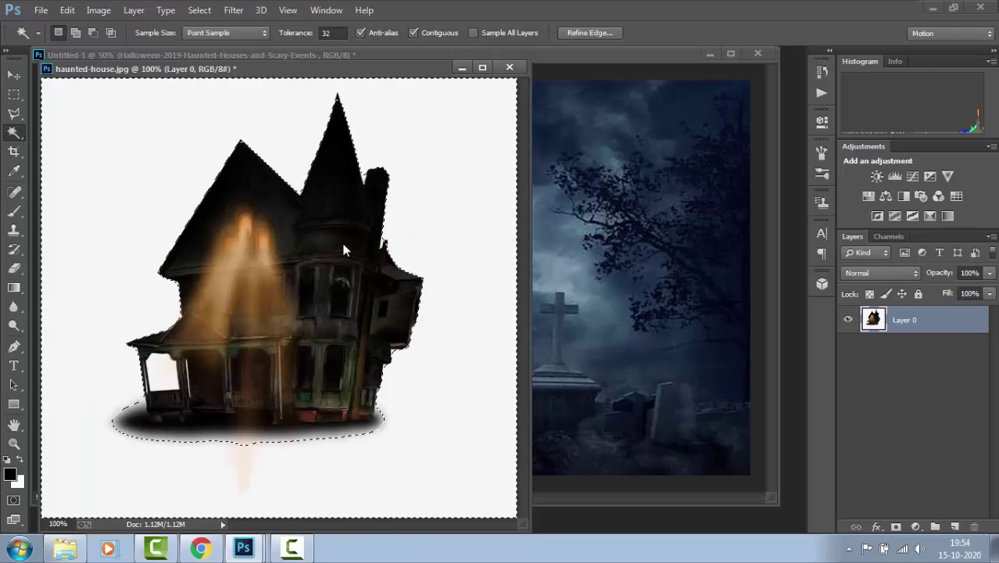
{"action": "key", "text": "Delete"}
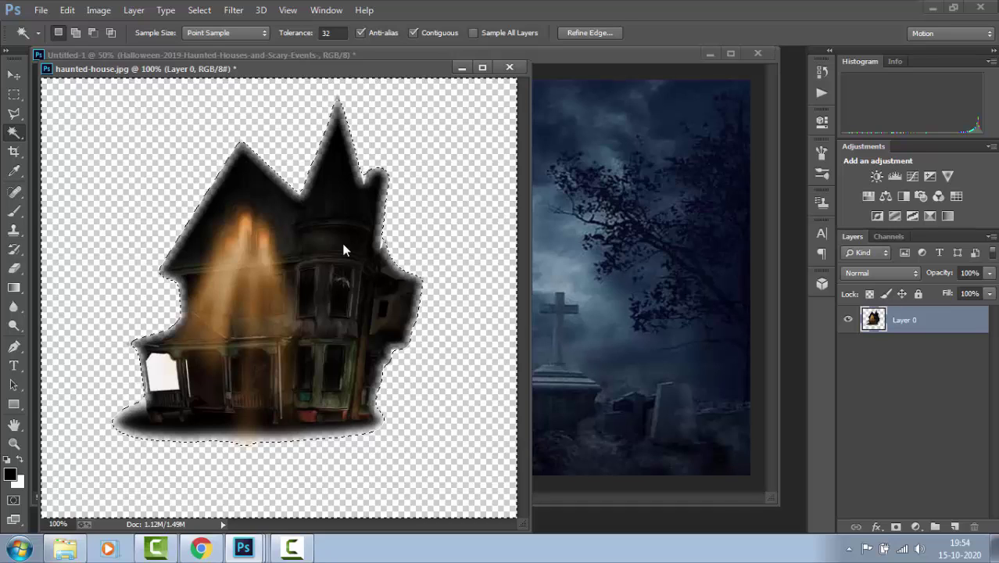
{"action": "key", "text": "ctrl+d"}
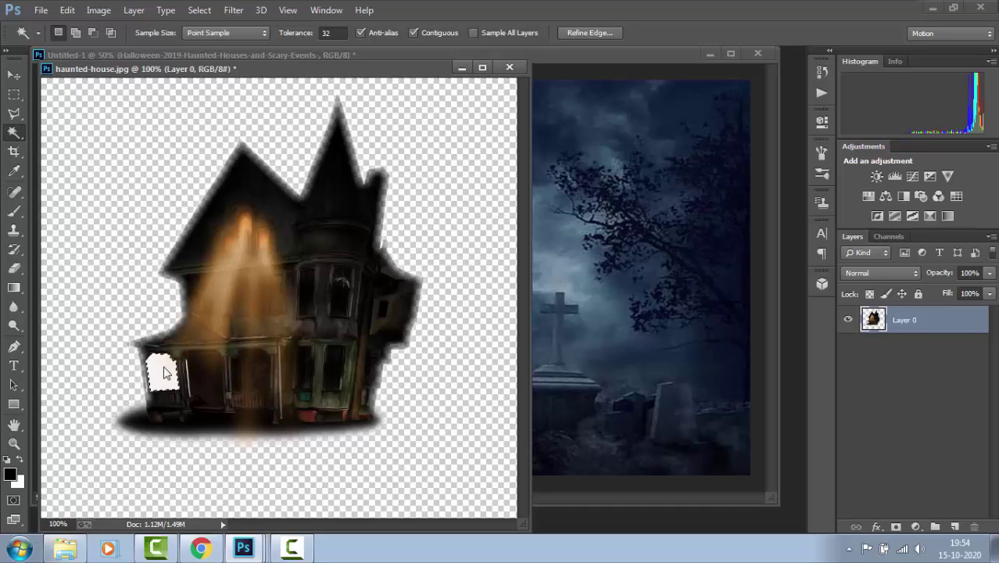
{"action": "left_click", "coordinate": [168, 372]}
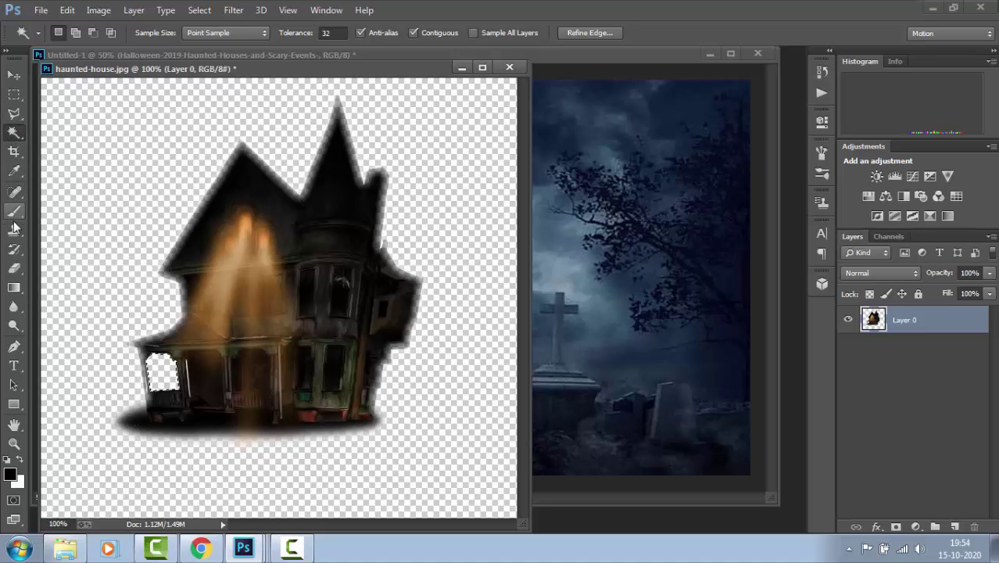
Erase the dark ground shadow beneath the house with a 45-pixel Eraser
{"action": "left_click", "coordinate": [14, 268]}
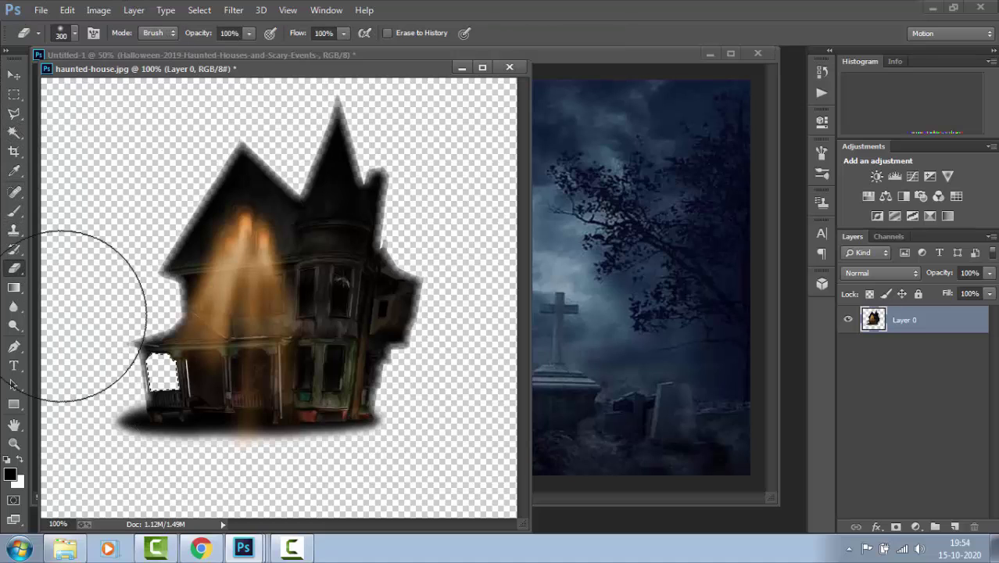
{"action": "key", "text": "bracketleft"}
{"action": "key", "text": "bracketleft"}
{"action": "key", "text": "bracketleft"}
{"action": "key", "text": "bracketleft"}
{"action": "key", "text": "bracketleft"}
{"action": "key", "text": "bracketleft"}
{"action": "key", "text": "bracketleft"}
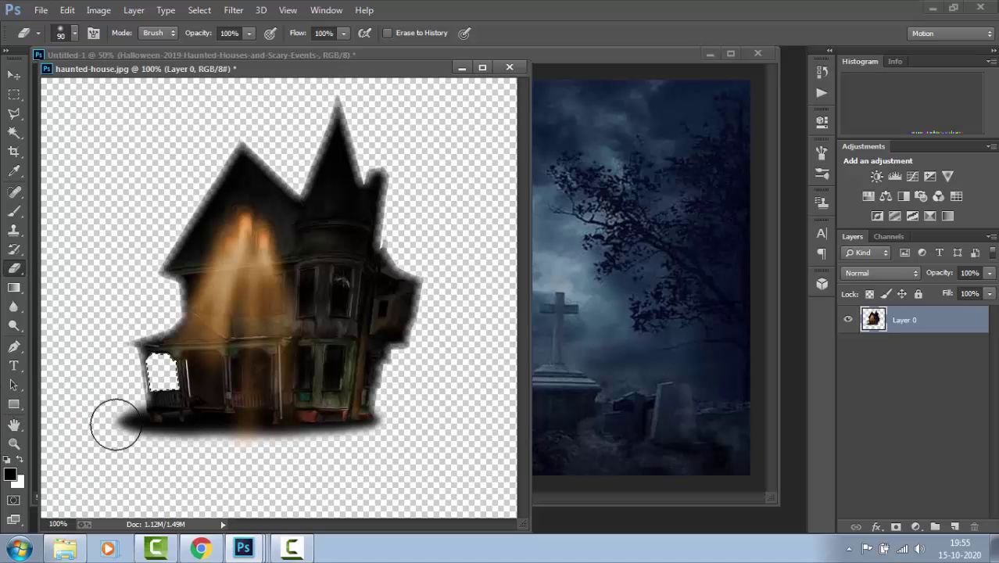
{"action": "key", "text": "bracketleft"}
{"action": "key", "text": "bracketleft"}
{"action": "key", "text": "bracketleft"}
{"action": "key", "text": "bracketleft"}
{"action": "key", "text": "bracketleft"}
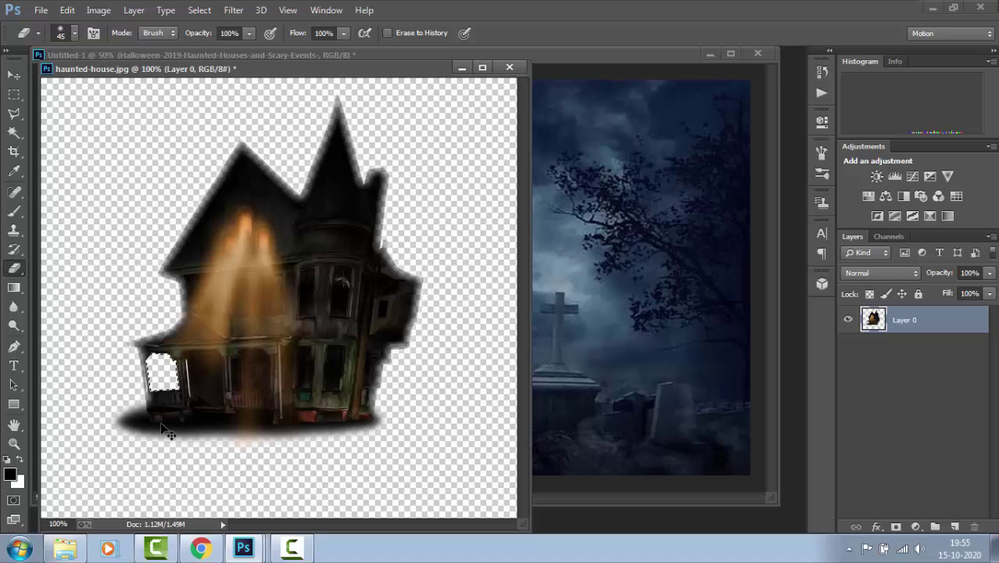
{"action": "mouse_move", "coordinate": [387, 433]}
{"action": "left_mouse_down"}
{"action": "mouse_move", "coordinate": [327, 442]}
{"action": "mouse_move", "coordinate": [327, 433]}
{"action": "mouse_move", "coordinate": [202, 434]}
{"action": "mouse_move", "coordinate": [223, 438]}
{"action": "mouse_move", "coordinate": [131, 423]}
{"action": "left_mouse_up"}
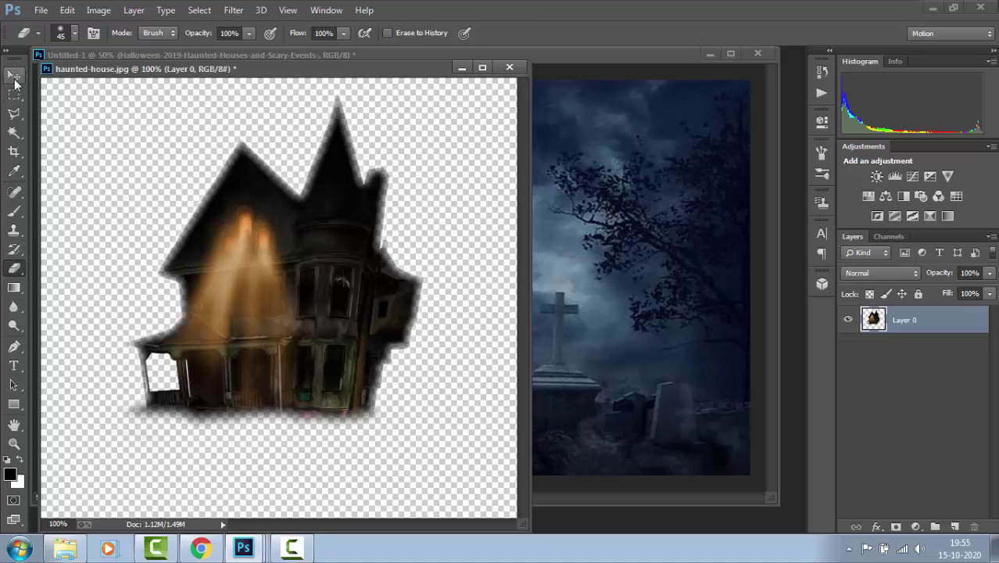
Move the cut-out house into the graveyard document and enlarge it to fill the right half of the canvas
{"action": "left_click", "coordinate": [14, 76]}
{"action": "left_click_drag", "start_coordinate": [313, 281], "coordinate": [611, 365]}
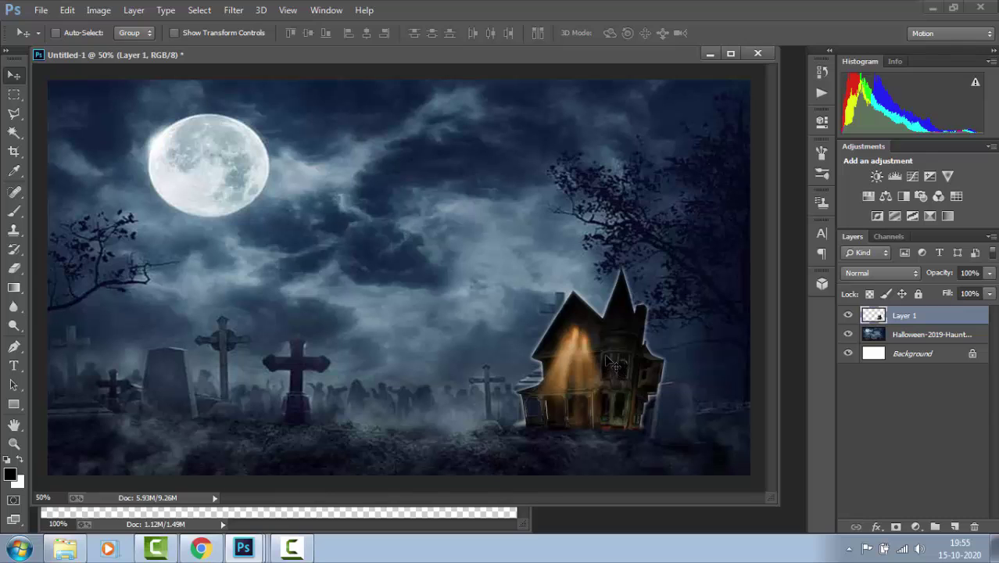
{"action": "key", "text": "ctrl+t"}
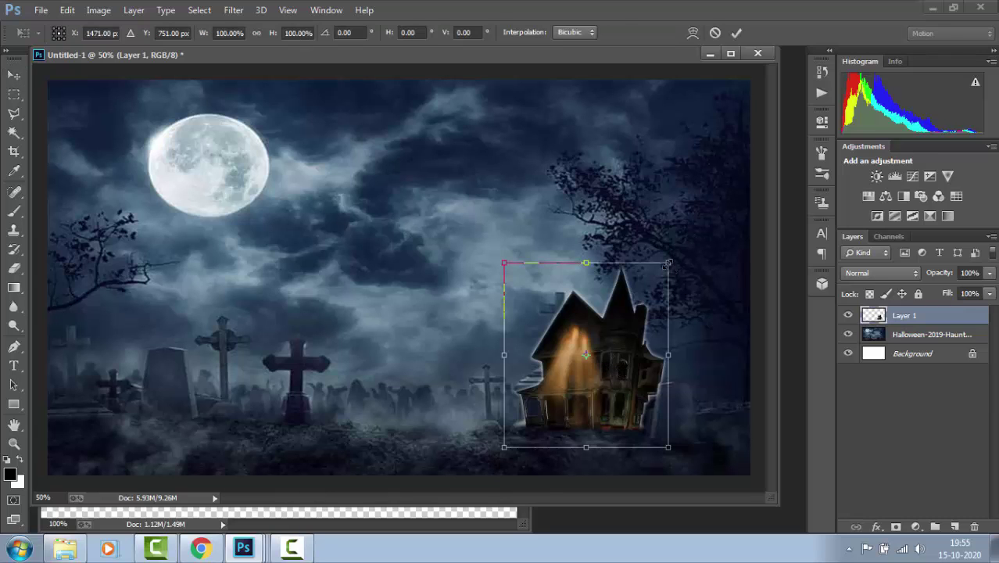
{"action": "left_click_drag", "start_coordinate": [667, 264], "coordinate": [590, 225]}
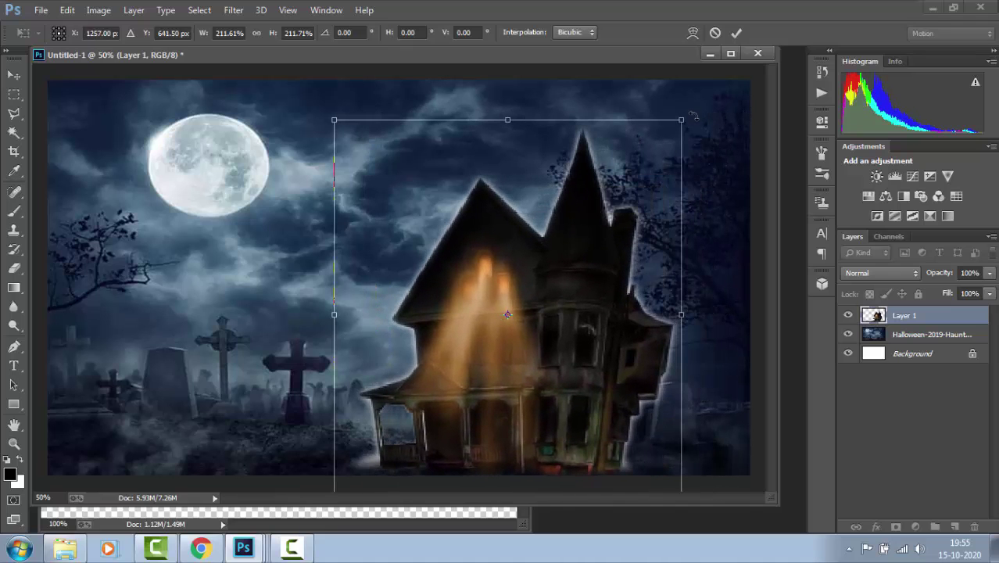
{"action": "left_click_drag", "start_coordinate": [681, 122], "coordinate": [734, 71]}
{"action": "left_click_drag", "start_coordinate": [653, 192], "coordinate": [673, 181]}
{"action": "key", "text": "Return"}
Duplicate the graveyard layer, place the copy above the house layer and set its blend mode to Overlay
{"action": "left_click_drag", "start_coordinate": [898, 334], "coordinate": [955, 526]}
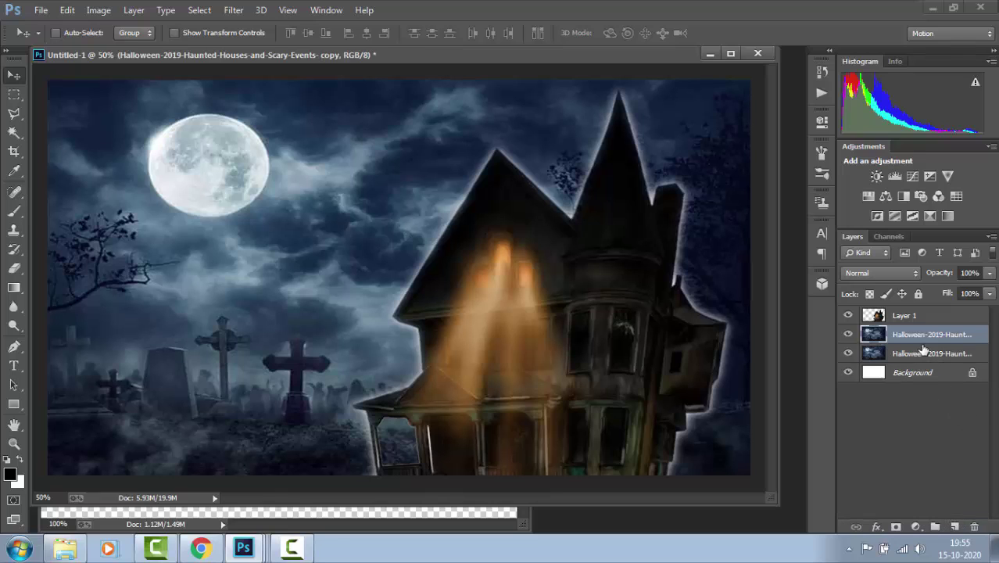
{"action": "left_click_drag", "start_coordinate": [913, 335], "coordinate": [904, 310]}
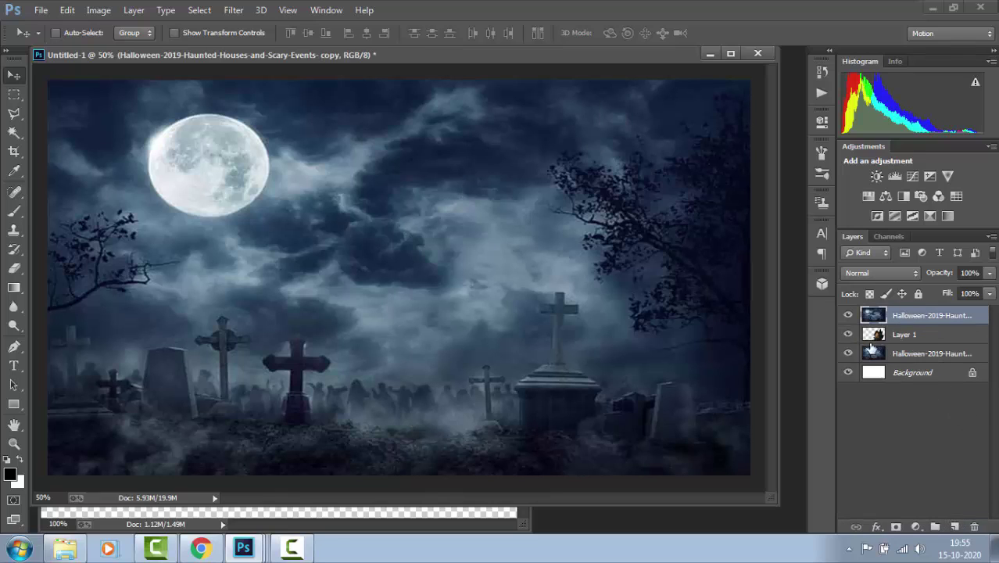
{"action": "left_click", "coordinate": [899, 280]}
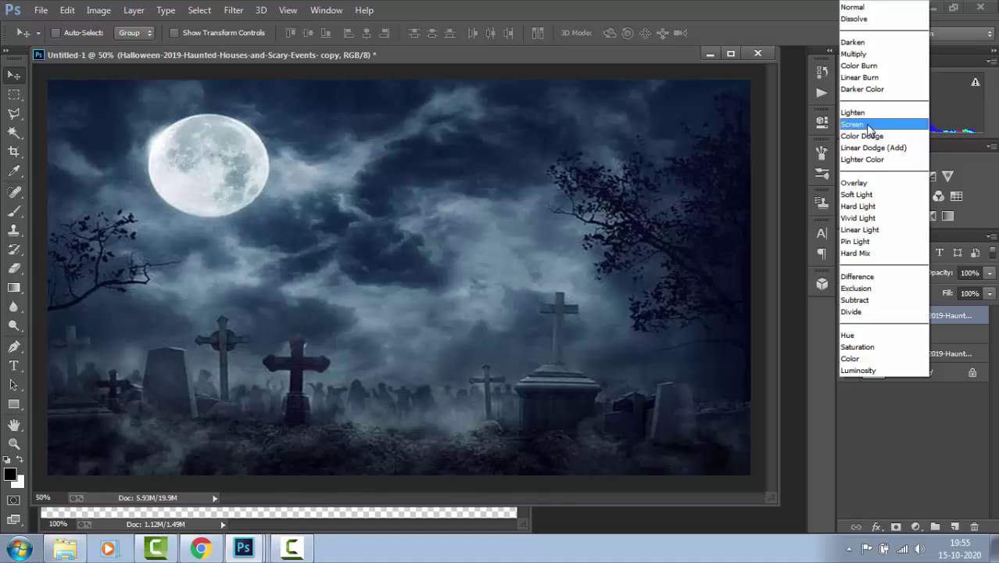
{"action": "left_click", "coordinate": [868, 123]}
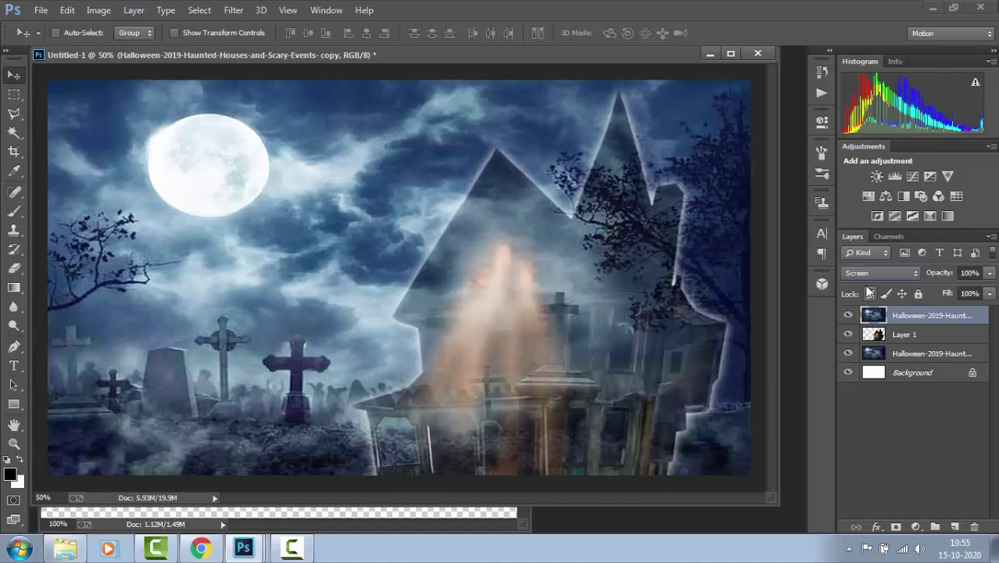
{"action": "left_click", "coordinate": [905, 277]}
{"action": "left_click", "coordinate": [878, 190]}
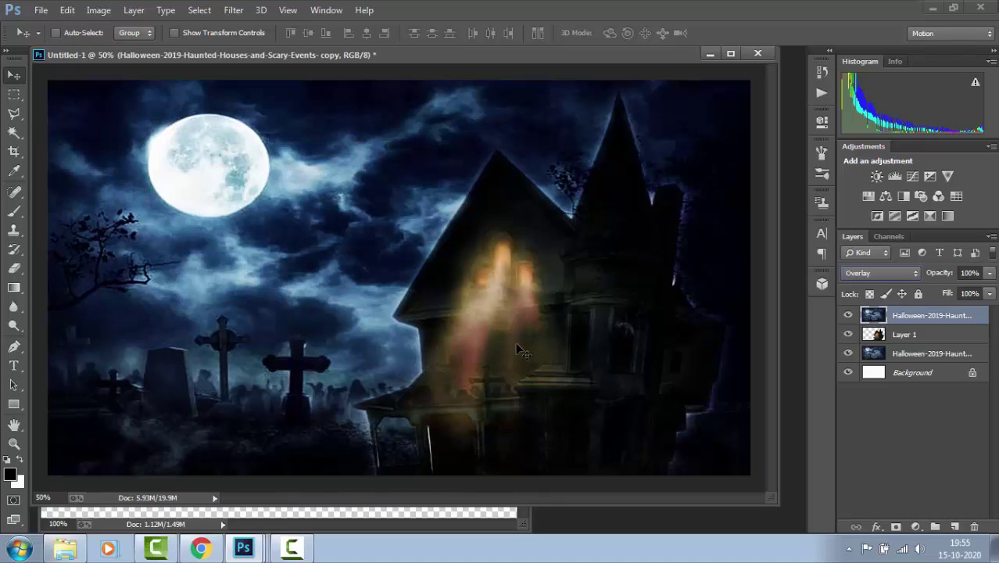
{"action": "left_click", "coordinate": [14, 133]}
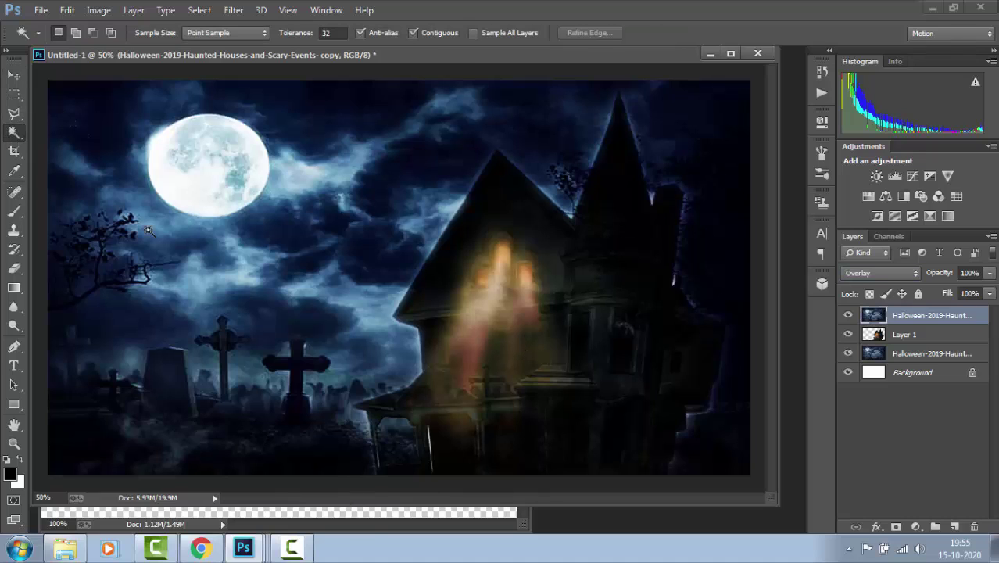
{"action": "left_click", "coordinate": [428, 437]}
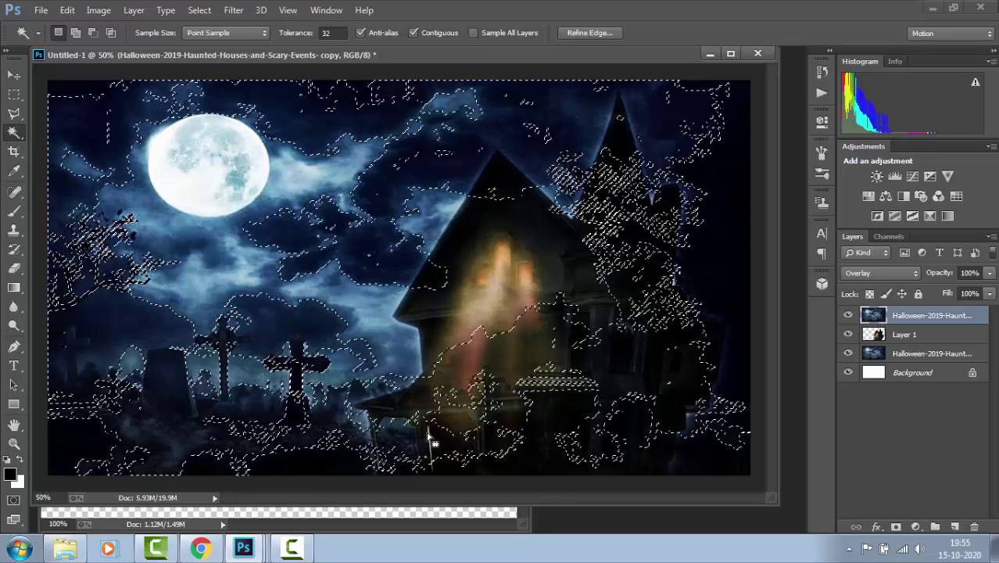
{"action": "key", "text": "Delete"}
{"action": "key", "text": "ctrl+d"}
Select the thin white sliver beside the porch post on the house layer with the Polygonal Lasso, delete it and clear the selection
{"action": "left_click", "coordinate": [879, 335]}
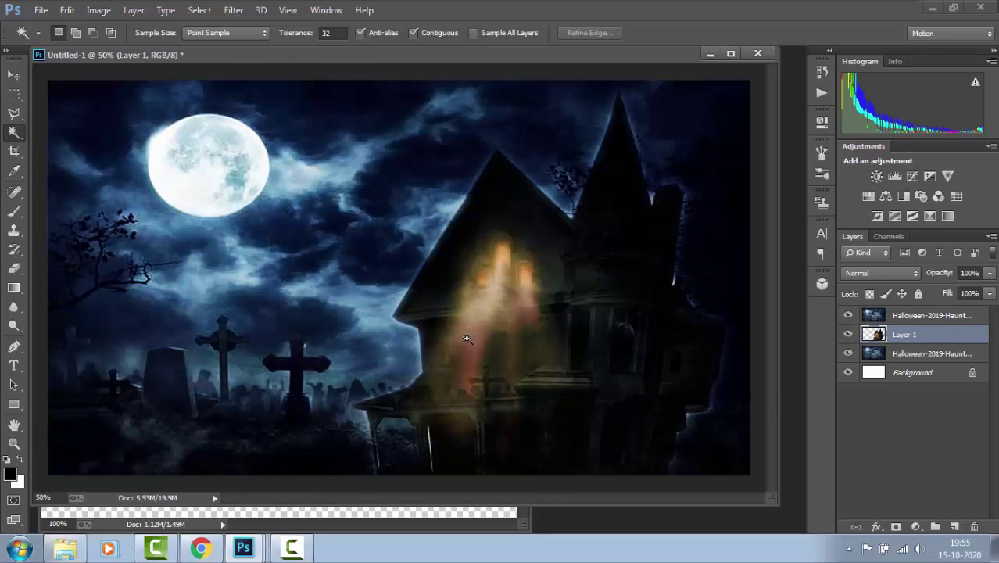
{"action": "left_click", "coordinate": [14, 113]}
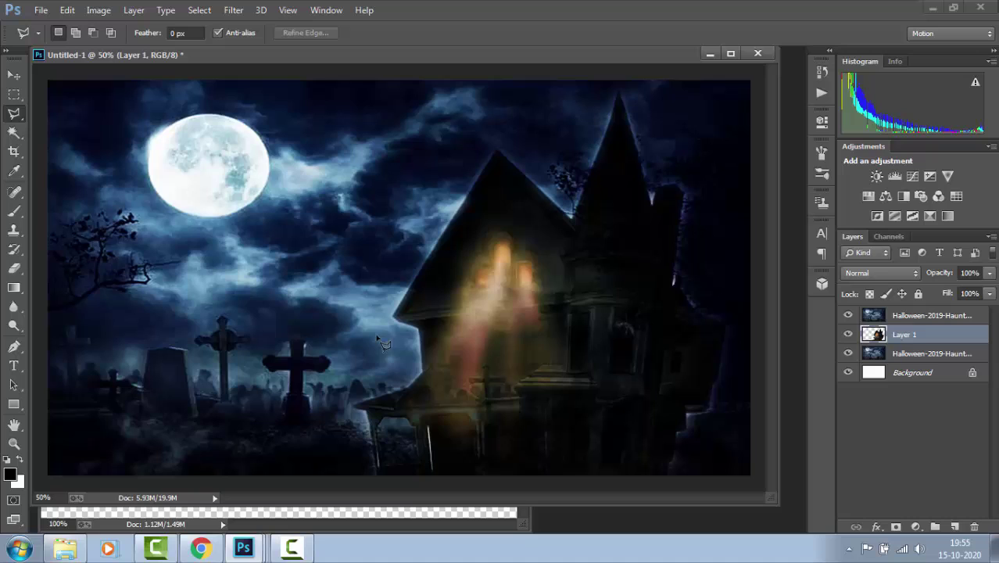
{"action": "left_click", "coordinate": [433, 473]}
{"action": "left_click", "coordinate": [429, 427]}
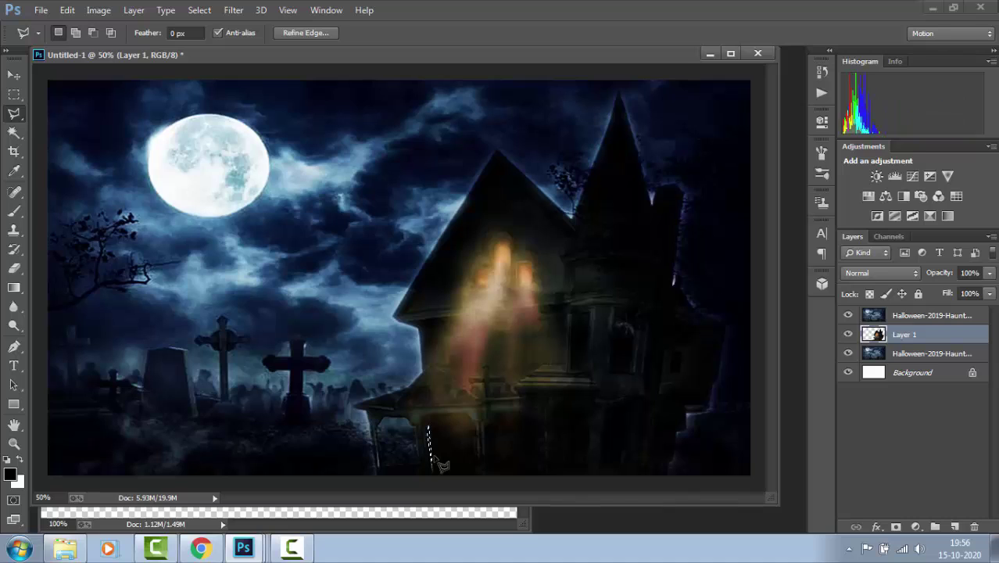
{"action": "key", "text": "ctrl+d"}
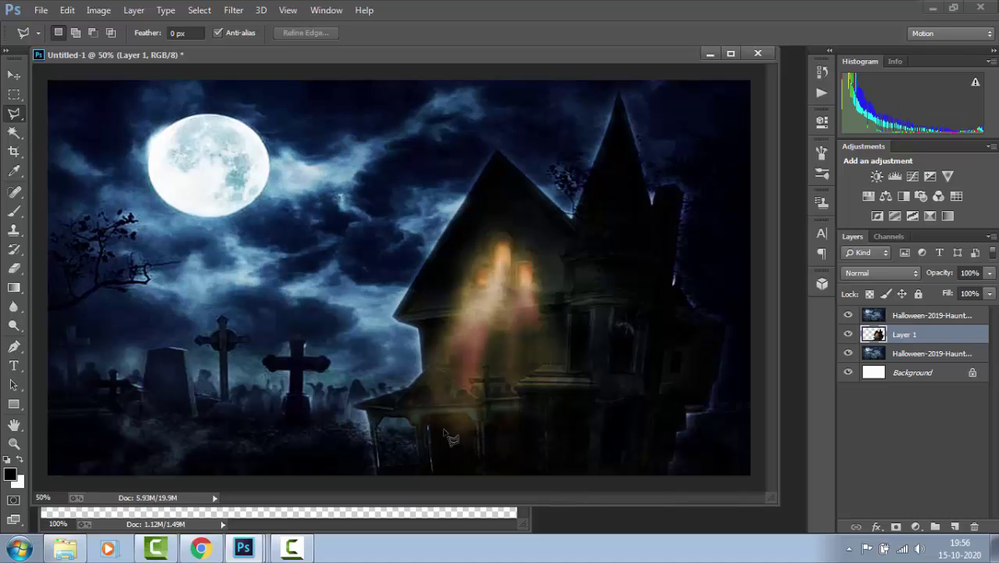
Close the haunted-house.jpg document without saving and return to the graveyard composite
{"action": "left_click", "coordinate": [389, 528]}
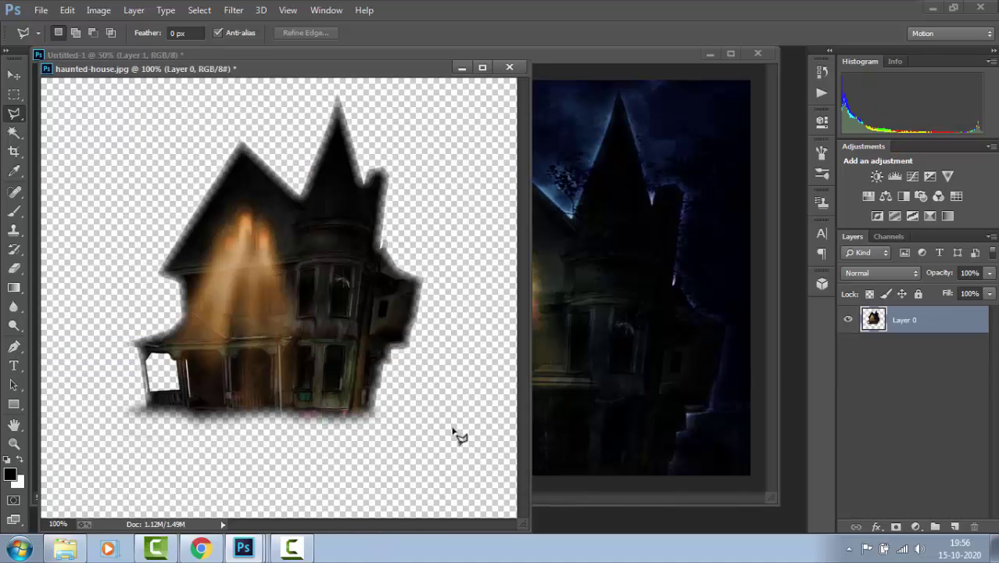
{"action": "left_click", "coordinate": [509, 68]}
{"action": "left_click", "coordinate": [414, 196]}
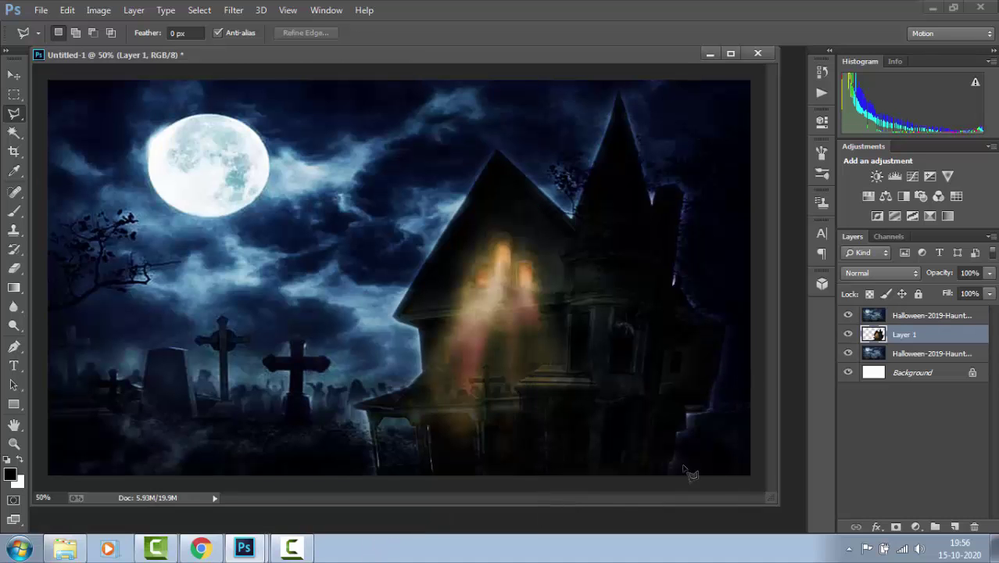
Place the imgbin-real-big-moon JPG into the graveyard composite at its fitted size
{"action": "key", "text": "ctrl+o"}
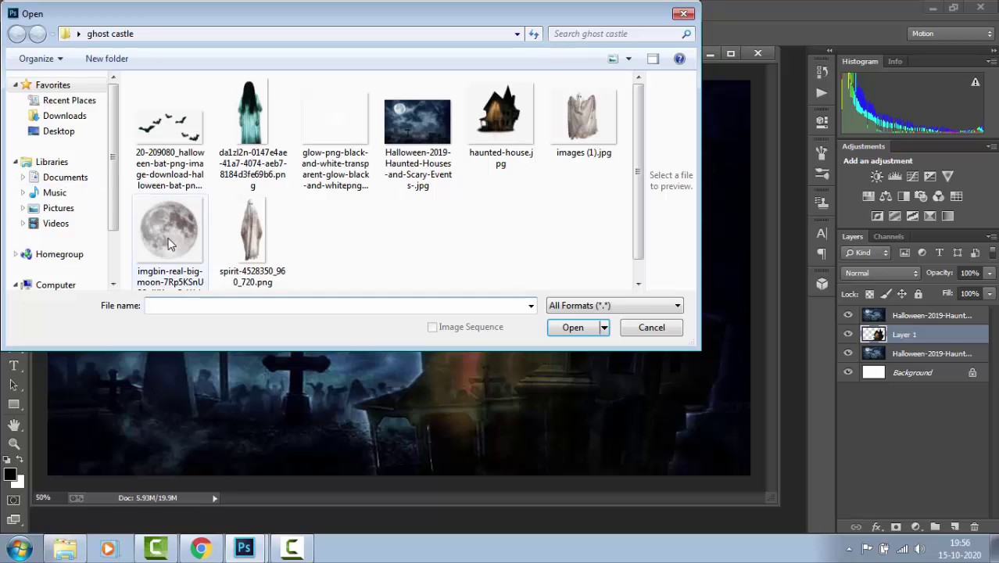
{"action": "left_click", "coordinate": [171, 231]}
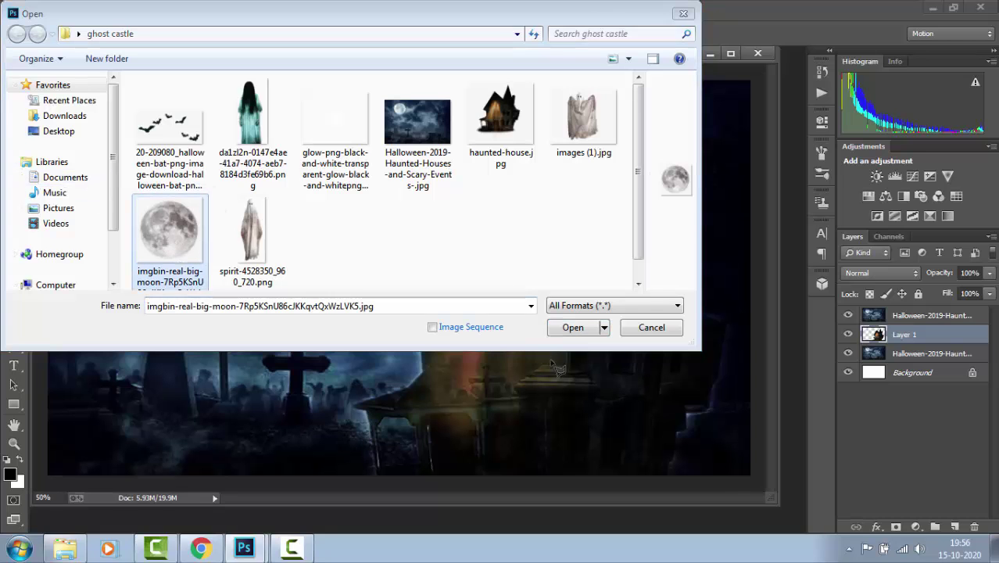
{"action": "left_click", "coordinate": [573, 327]}
{"action": "left_click_drag", "start_coordinate": [293, 285], "coordinate": [274, 287]}
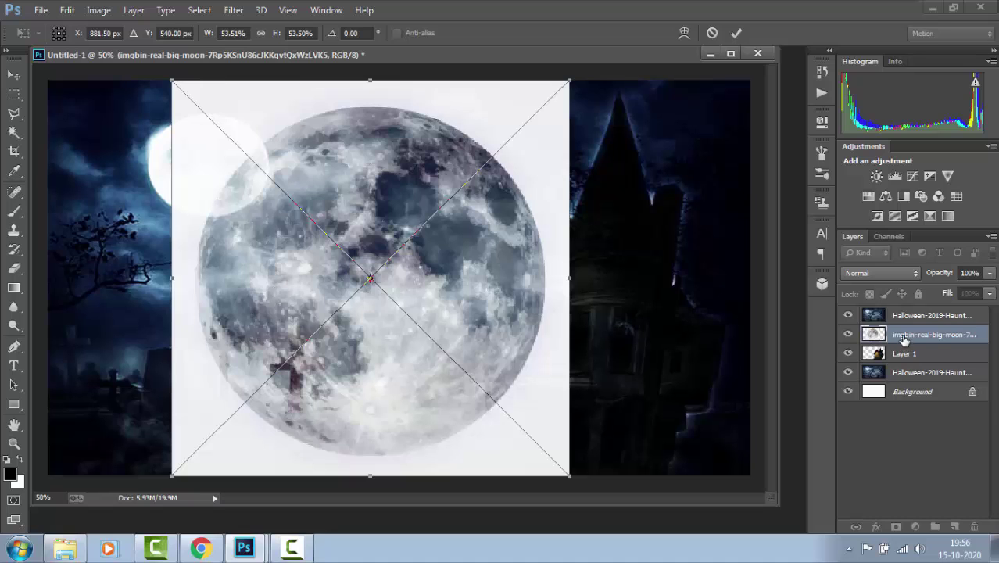
{"action": "key", "text": "Return"}
Move the placed moon layer to the top of the layer stack and rasterize it
{"action": "left_click_drag", "start_coordinate": [905, 336], "coordinate": [902, 321]}
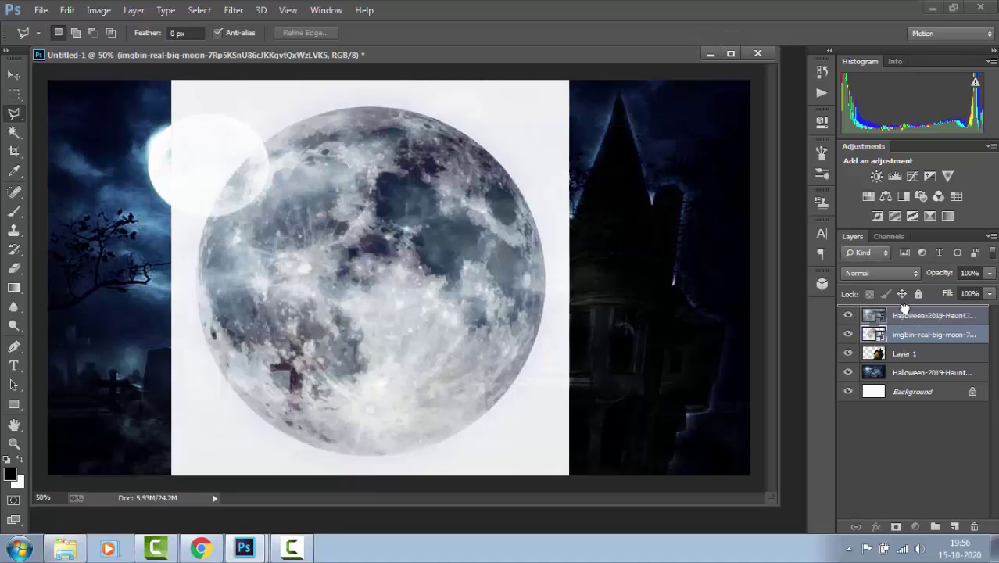
{"action": "right_click", "coordinate": [903, 324]}
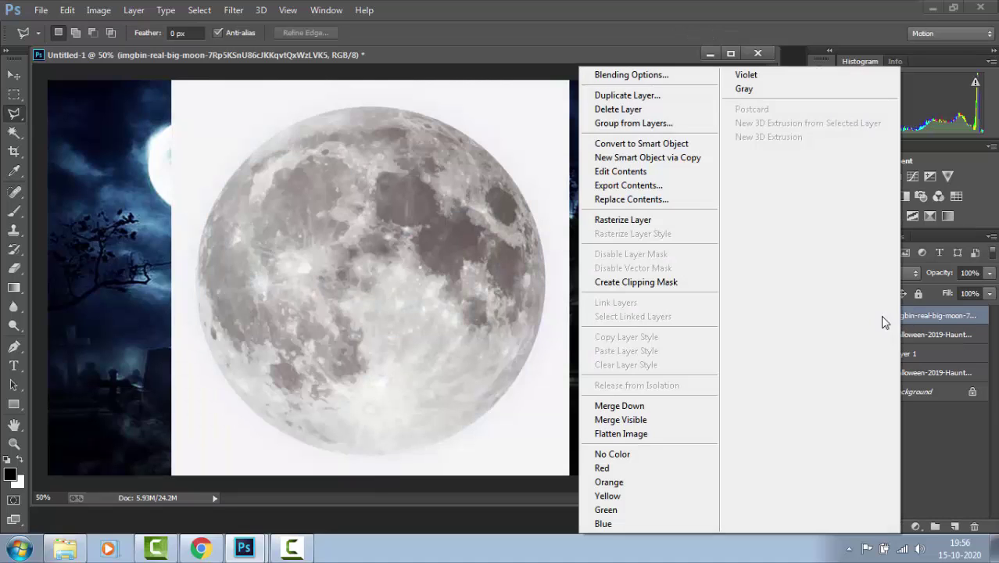
{"action": "left_click", "coordinate": [661, 221]}
{"action": "left_click", "coordinate": [304, 243]}
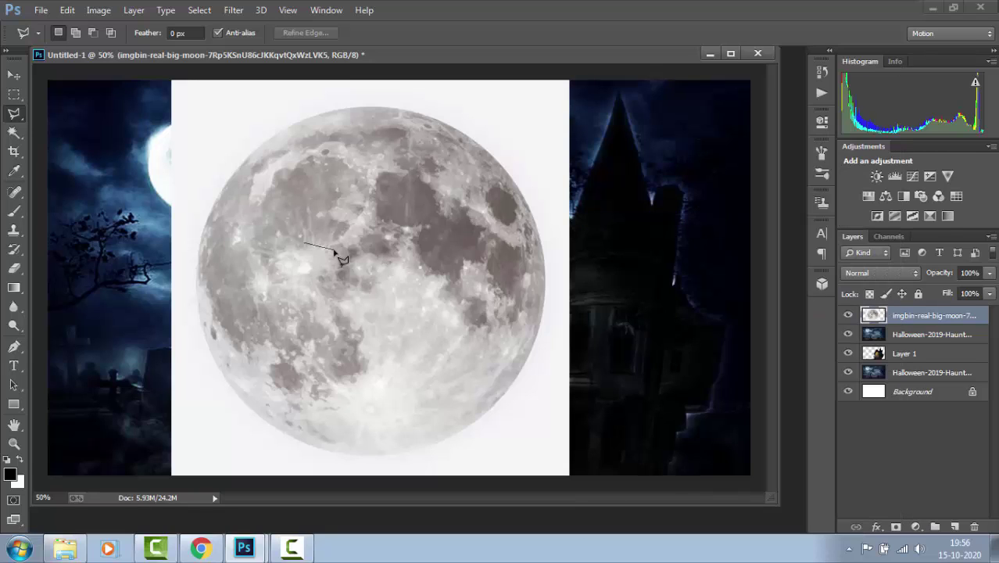
{"action": "key", "text": "Escape"}
Try to remove the white background around the moon with the Magic Wand at tolerance 32
{"action": "left_click", "coordinate": [15, 95]}
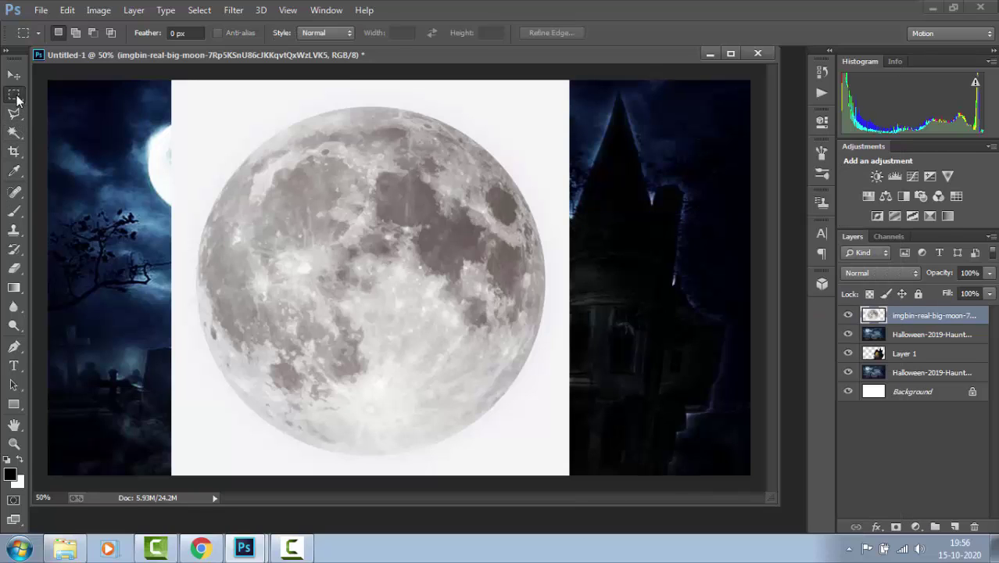
{"action": "right_click", "coordinate": [16, 97]}
{"action": "left_click", "coordinate": [14, 133]}
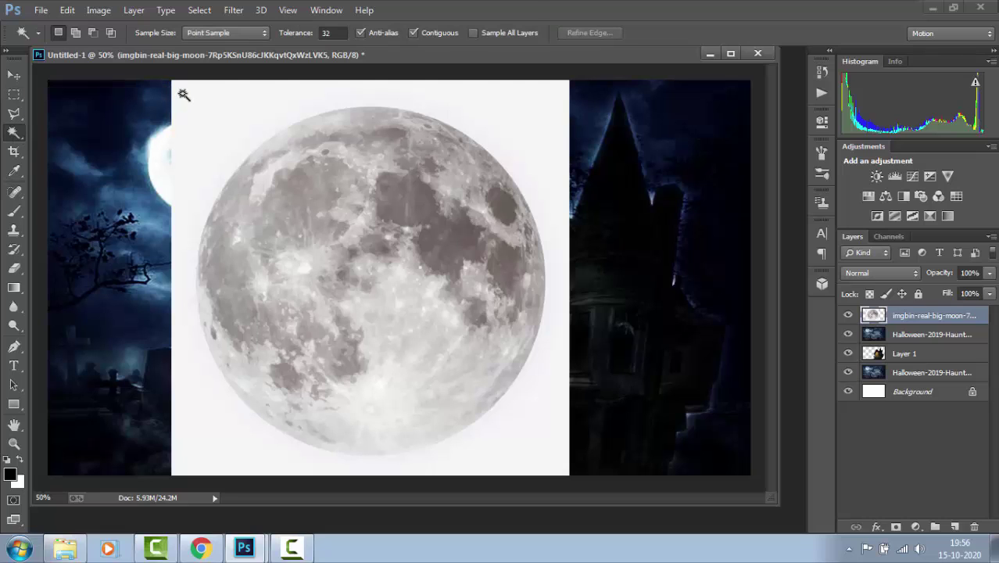
{"action": "left_click", "coordinate": [183, 94]}
{"action": "key", "text": "Delete"}
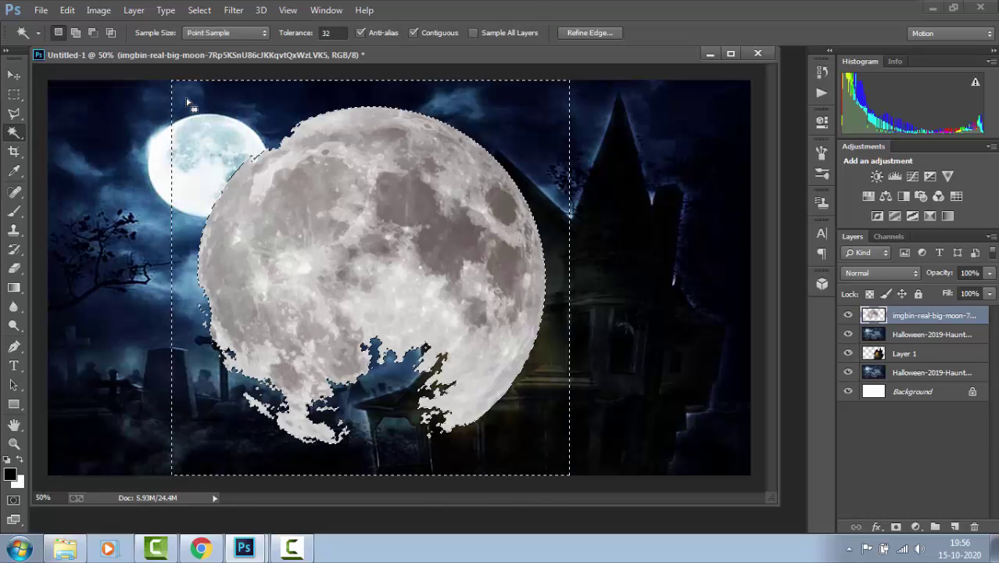
{"action": "key", "text": "ctrl+d"}
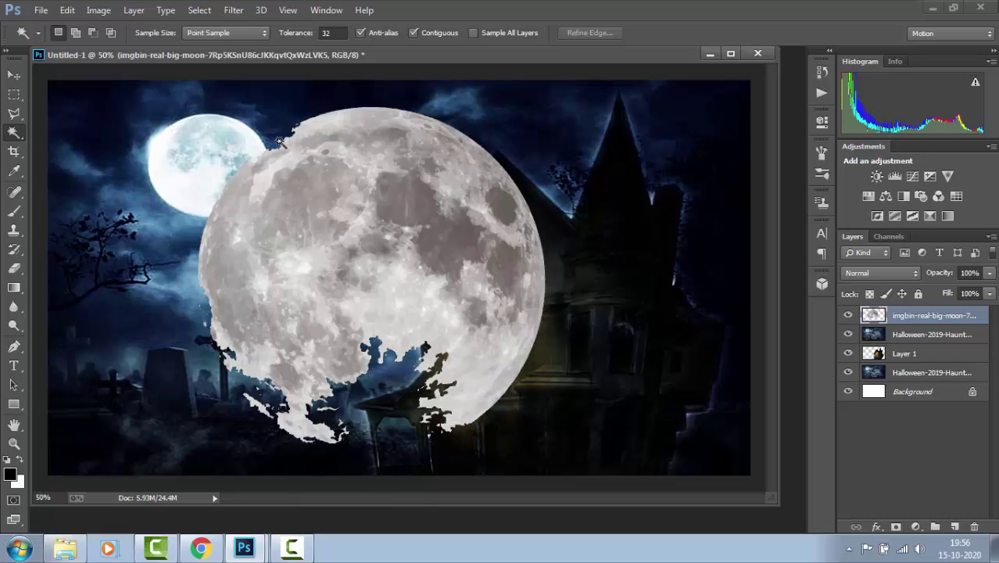
Scale the moon cutout to about 36% and fit it over the original moon in the sky
{"action": "key", "text": "ctrl+t"}
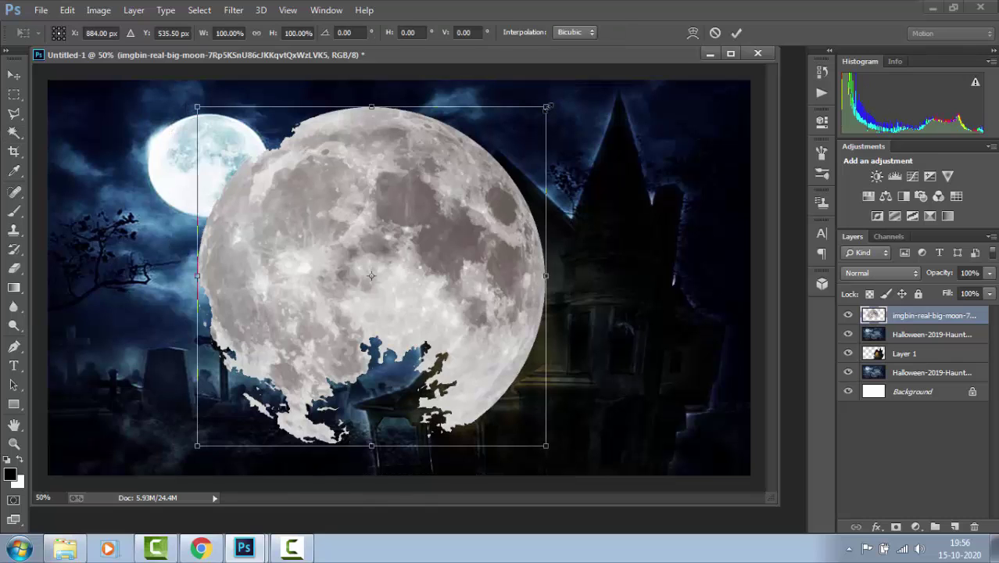
{"action": "left_click_drag", "start_coordinate": [539, 119], "coordinate": [457, 202]}
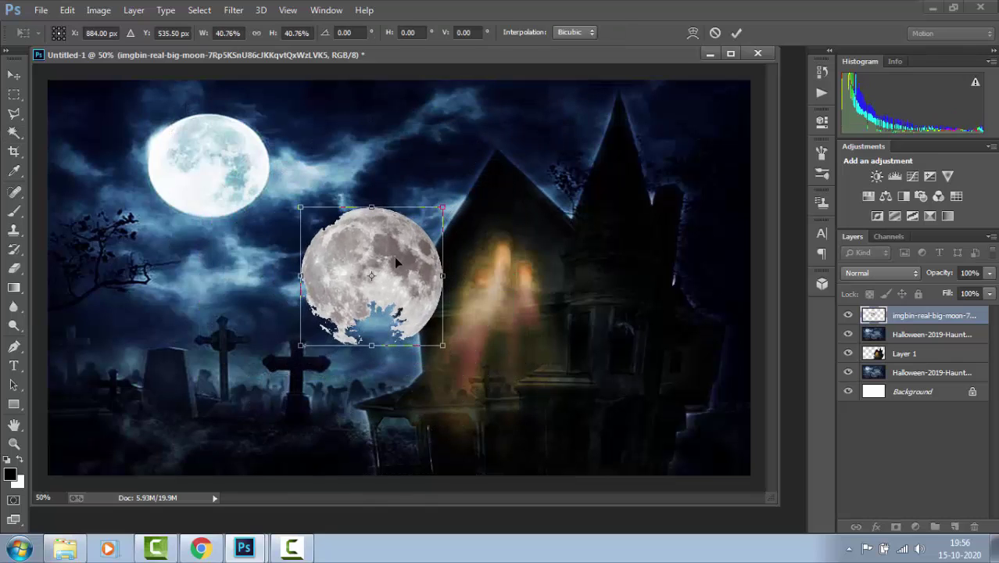
{"action": "mouse_move", "coordinate": [394, 256]}
{"action": "left_mouse_down"}
{"action": "mouse_move", "coordinate": [259, 164]}
{"action": "mouse_move", "coordinate": [230, 157]}
{"action": "left_mouse_up"}
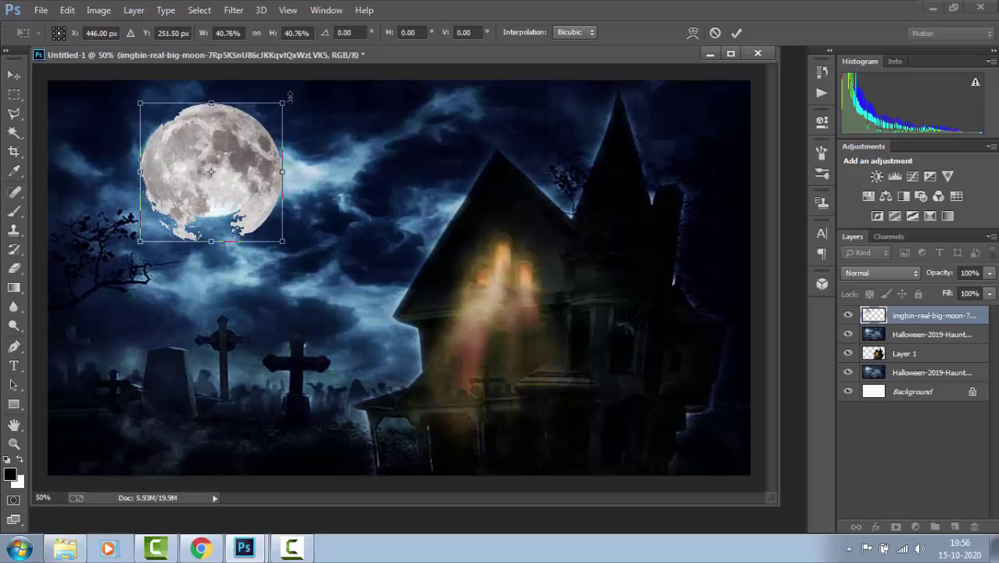
{"action": "left_click_drag", "start_coordinate": [288, 99], "coordinate": [258, 115]}
{"action": "left_click_drag", "start_coordinate": [258, 212], "coordinate": [268, 227]}
{"action": "left_click_drag", "start_coordinate": [241, 181], "coordinate": [244, 190]}
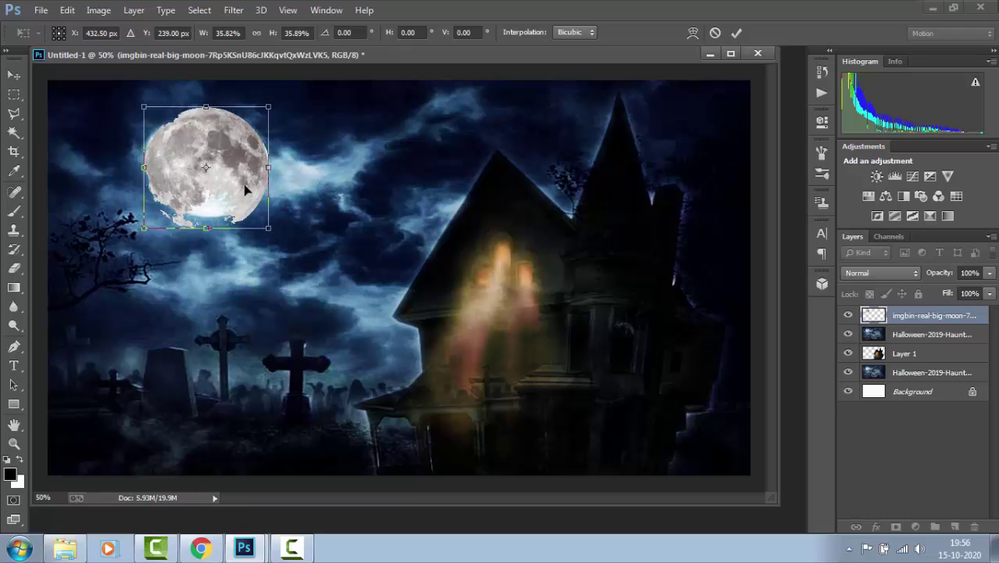
{"action": "key", "text": "Return"}
Delete the moon layer with the ragged lower edge
{"action": "key", "text": "w"}
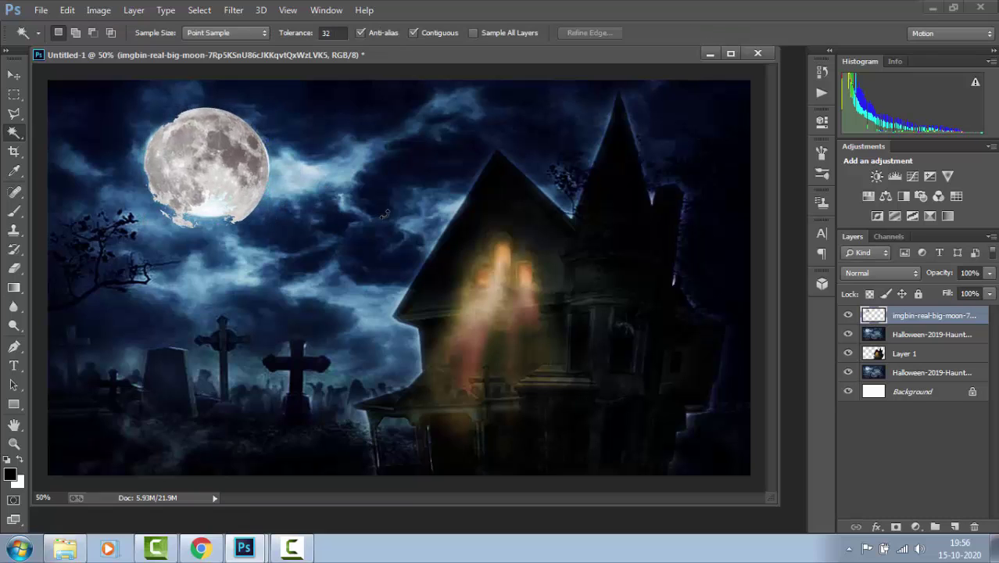
{"action": "key", "text": "ctrl+e"}
Open the imgbin-real-big-moon JPG as its own document and fit an elliptical marquee selection around the moon
{"action": "key", "text": "ctrl+o"}
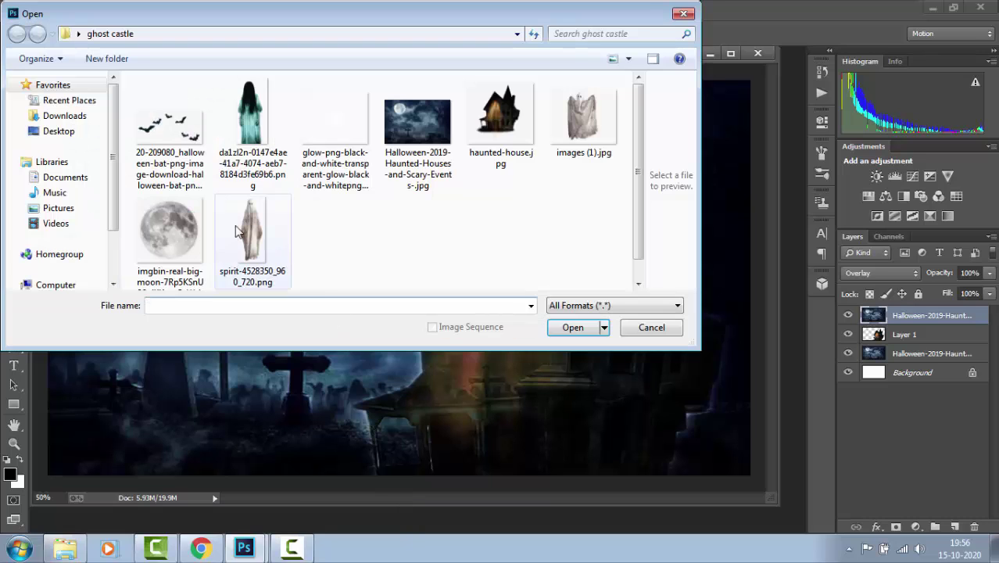
{"action": "double_click", "coordinate": [174, 229]}
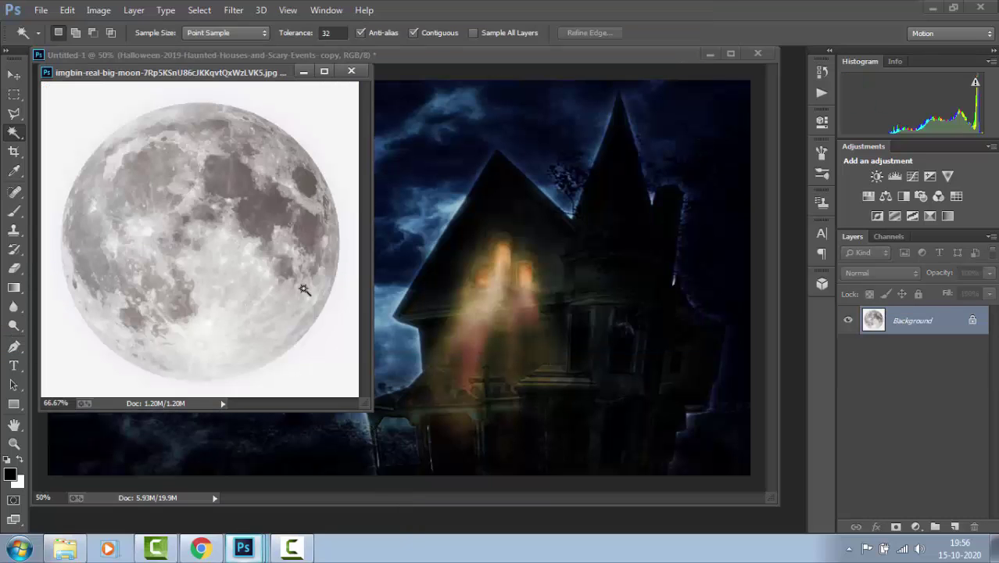
{"action": "left_click", "coordinate": [13, 94]}
{"action": "left_click", "coordinate": [74, 107]}
{"action": "left_click_drag", "start_coordinate": [114, 124], "coordinate": [363, 407]}
{"action": "left_click_drag", "start_coordinate": [290, 318], "coordinate": [242, 292]}
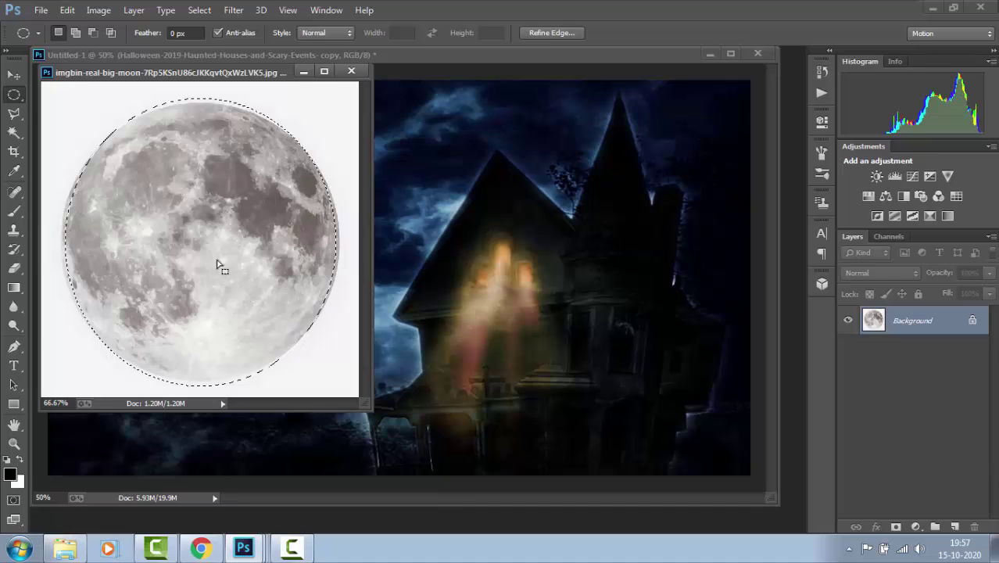
Move the selected moon into the graveyard composite and resize it to cover the original moon in the sky
{"action": "left_click", "coordinate": [14, 75]}
{"action": "left_click_drag", "start_coordinate": [152, 207], "coordinate": [186, 191]}
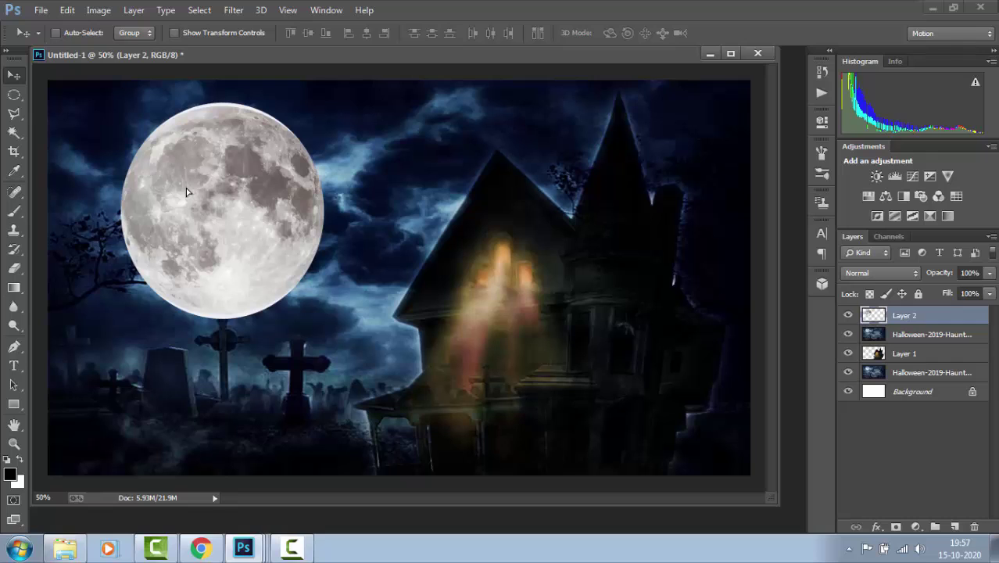
{"action": "key", "text": "ctrl+t"}
{"action": "left_click_drag", "start_coordinate": [325, 101], "coordinate": [283, 117]}
{"action": "left_click_drag", "start_coordinate": [281, 277], "coordinate": [253, 212]}
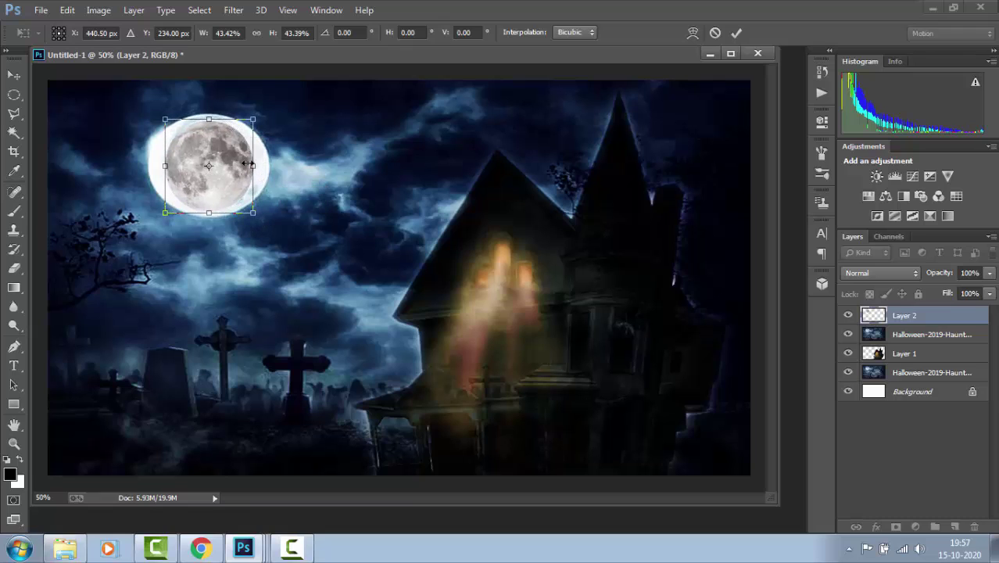
{"action": "left_click_drag", "start_coordinate": [252, 164], "coordinate": [267, 165]}
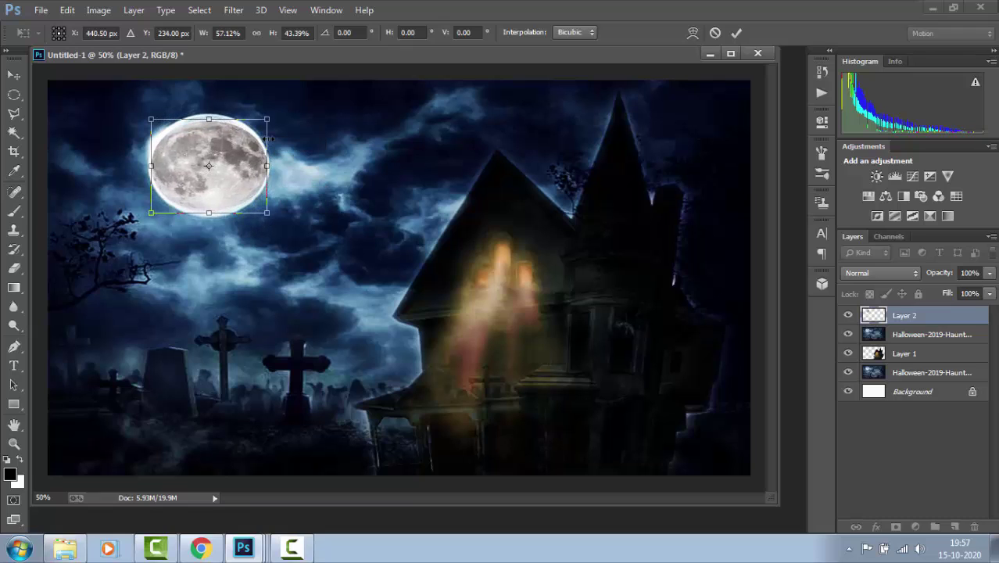
{"action": "left_click_drag", "start_coordinate": [267, 119], "coordinate": [272, 115]}
{"action": "left_click_drag", "start_coordinate": [208, 115], "coordinate": [208, 102]}
{"action": "key", "text": "Return"}
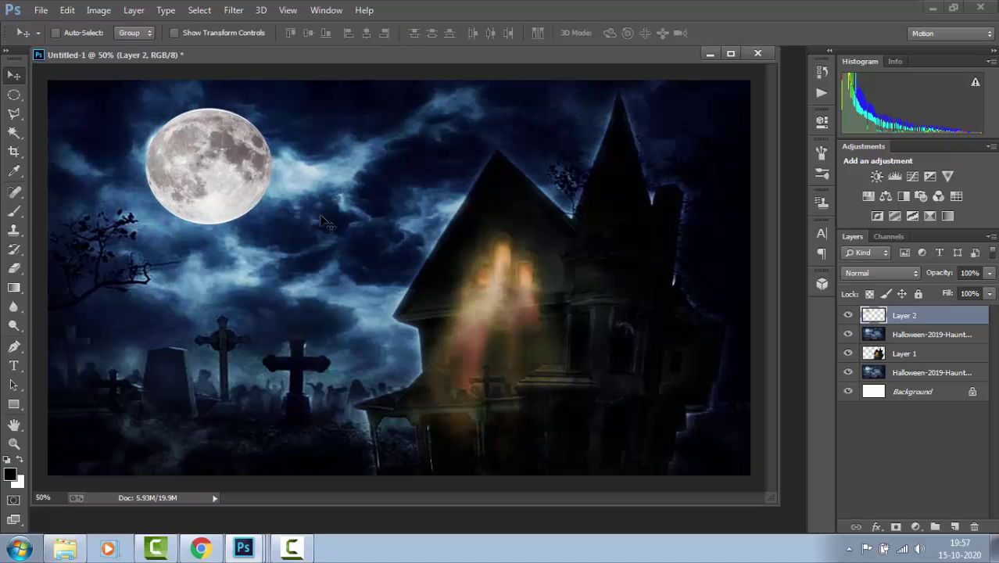
Place the white glow PNG, scale it to about 25% and centre it over the moon
{"action": "key", "text": "ctrl+o"}
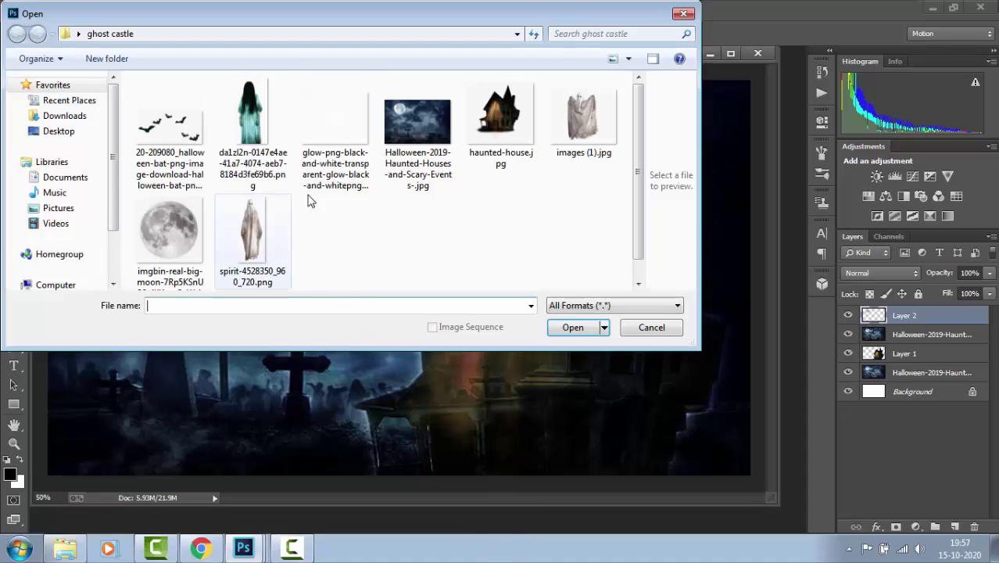
{"action": "left_click", "coordinate": [324, 176]}
{"action": "left_click", "coordinate": [573, 328]}
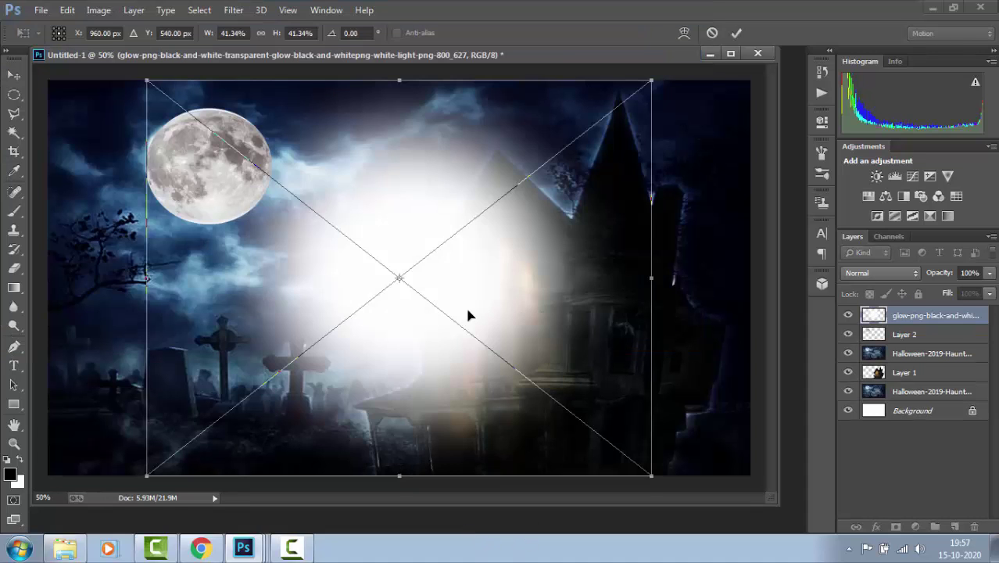
{"action": "left_click_drag", "start_coordinate": [466, 305], "coordinate": [287, 233]}
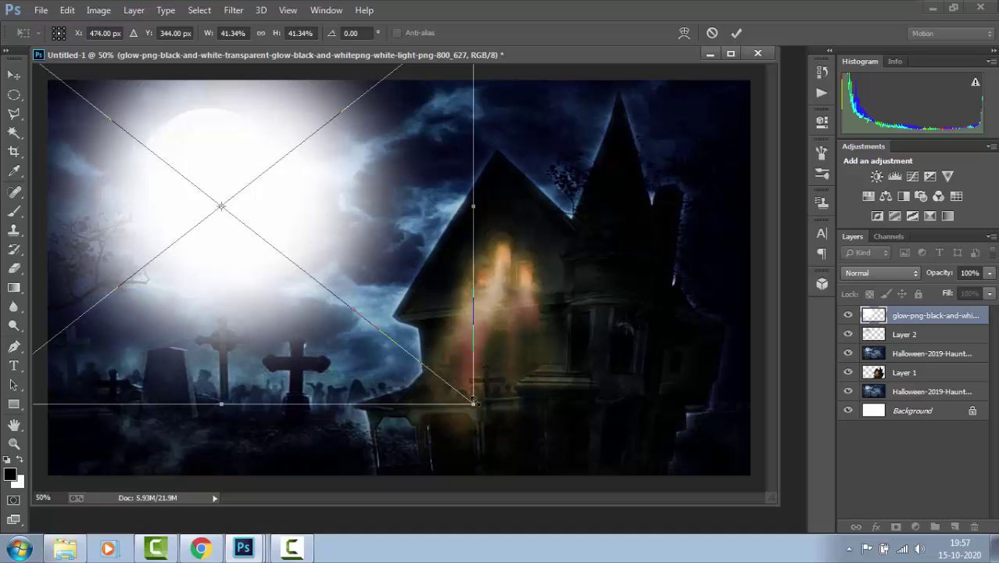
{"action": "left_click_drag", "start_coordinate": [474, 401], "coordinate": [374, 325]}
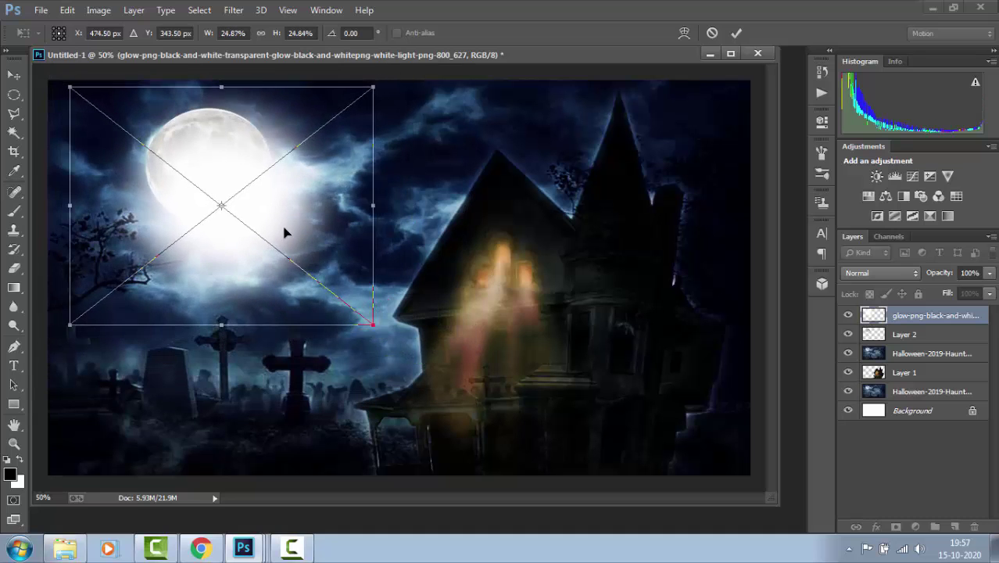
{"action": "left_click_drag", "start_coordinate": [281, 228], "coordinate": [266, 201]}
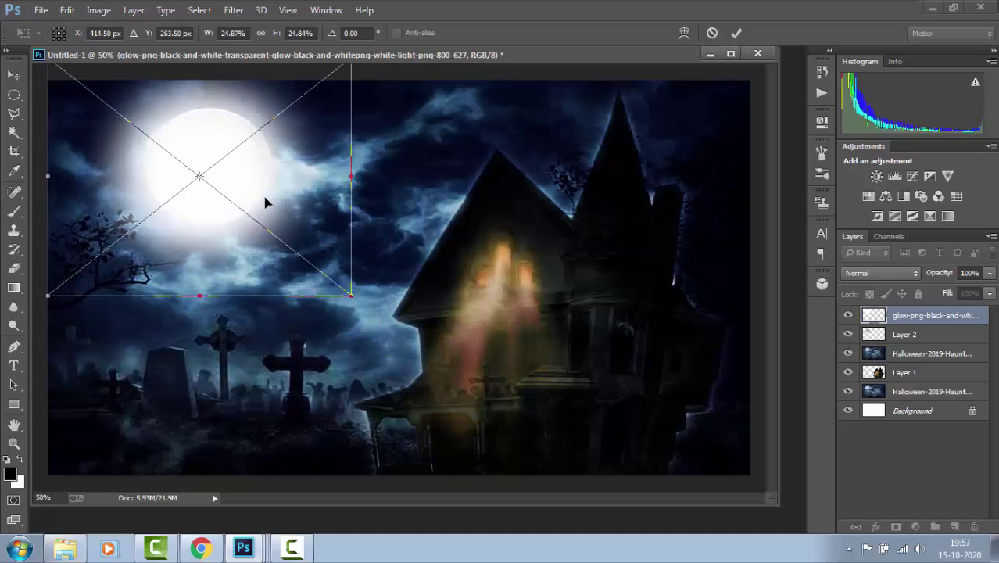
{"action": "key", "text": "Return"}
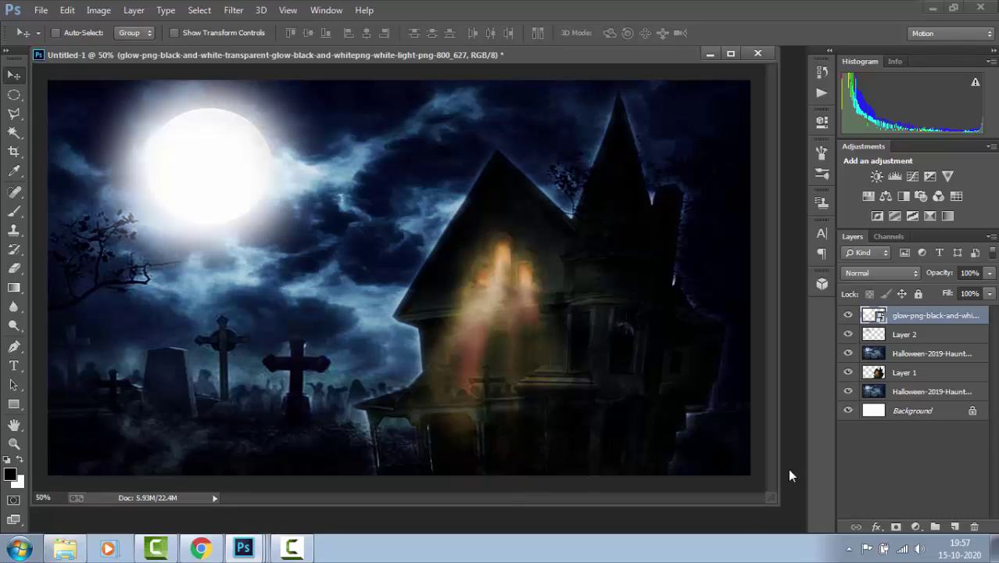
Open the spirit-4528350_960_720 PNG and bring the white-sheeted ghost into the graveyard composite near the bare tree
{"action": "key", "text": "ctrl+o"}
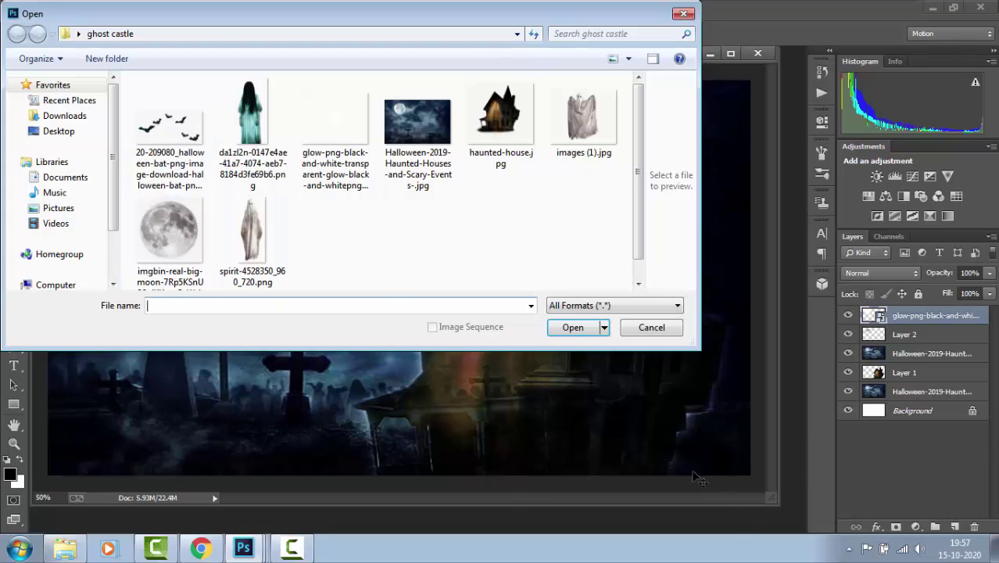
{"action": "left_click", "coordinate": [238, 221]}
{"action": "double_click", "coordinate": [238, 221]}
Duplicate the ghost, move the copy's layer beneath the house layer and position it peeking out between the gable and the tower
{"action": "left_click_drag", "start_coordinate": [127, 223], "coordinate": [585, 195]}
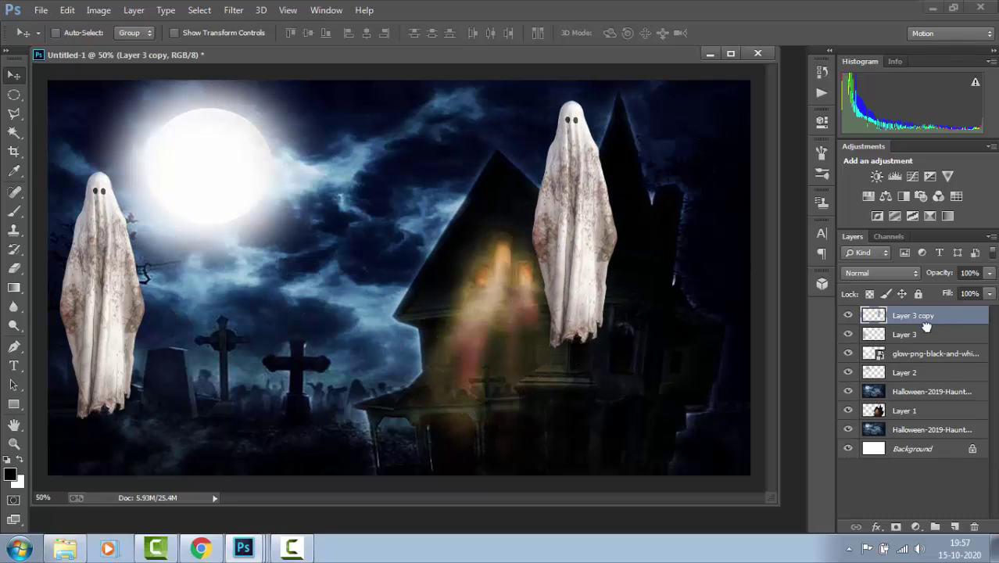
{"action": "left_click_drag", "start_coordinate": [926, 327], "coordinate": [928, 412]}
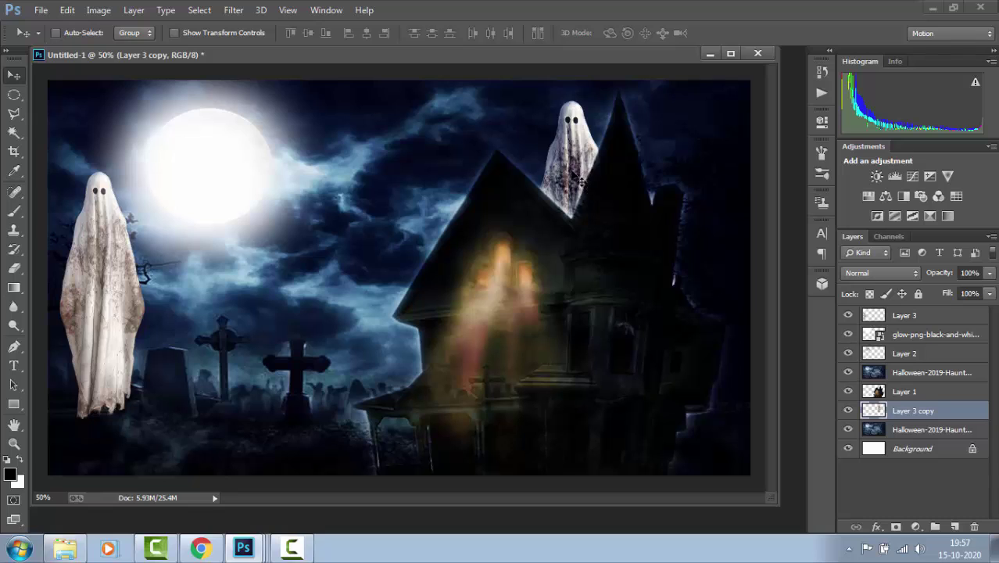
{"action": "mouse_move", "coordinate": [575, 179]}
{"action": "left_mouse_down"}
{"action": "mouse_move", "coordinate": [670, 150]}
{"action": "mouse_move", "coordinate": [680, 167]}
{"action": "mouse_move", "coordinate": [584, 184]}
{"action": "left_mouse_up"}
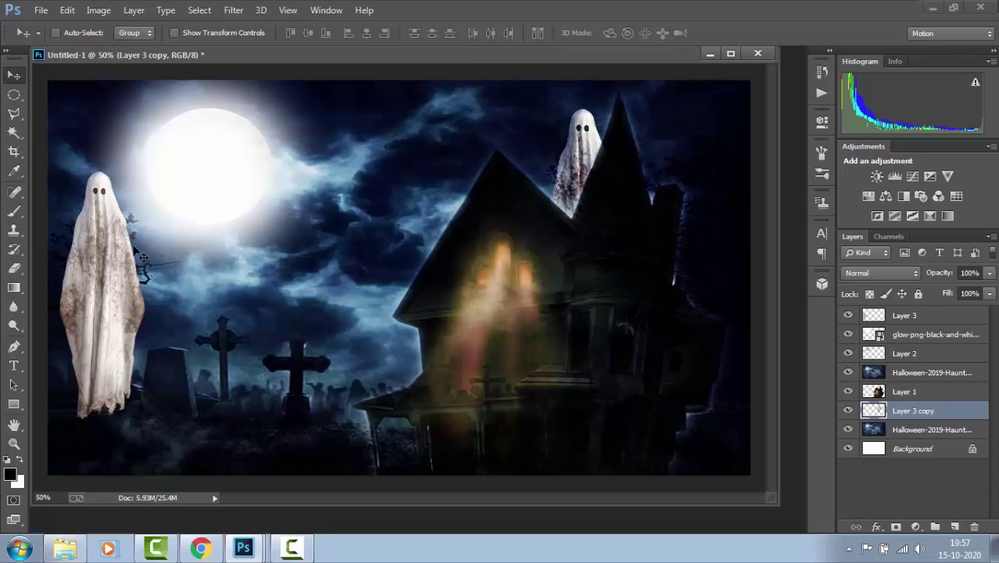
Move the original ghost among the gravestone crosses and reorder its layer directly below the upper Halloween background layer
{"action": "right_click", "coordinate": [112, 261]}
{"action": "left_click", "coordinate": [133, 267]}
{"action": "left_click_drag", "start_coordinate": [129, 270], "coordinate": [286, 325]}
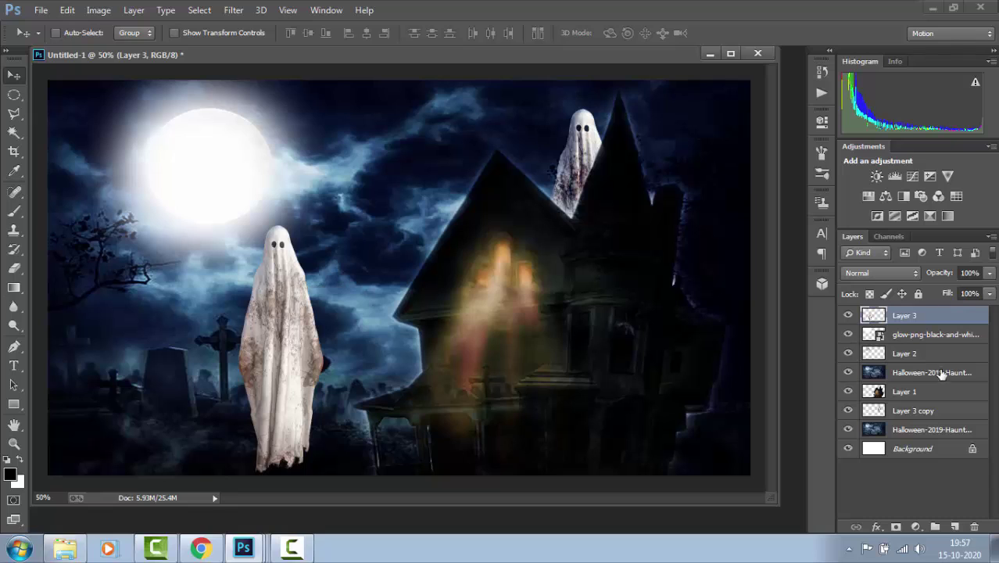
{"action": "left_click_drag", "start_coordinate": [908, 329], "coordinate": [909, 389]}
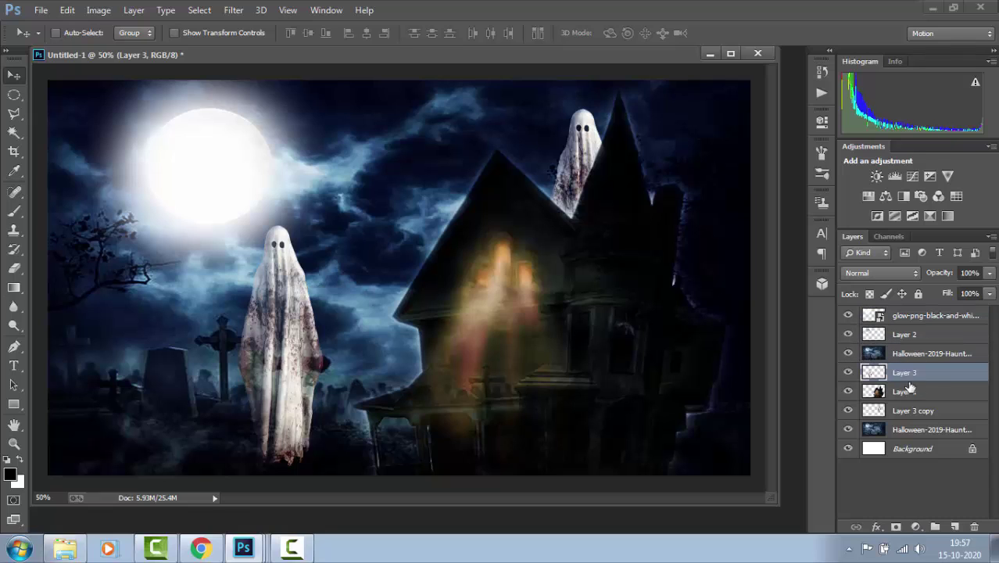
{"action": "mouse_move", "coordinate": [292, 349]}
{"action": "left_mouse_down"}
{"action": "mouse_move", "coordinate": [298, 337]}
{"action": "mouse_move", "coordinate": [286, 366]}
{"action": "mouse_move", "coordinate": [255, 358]}
{"action": "left_mouse_up"}
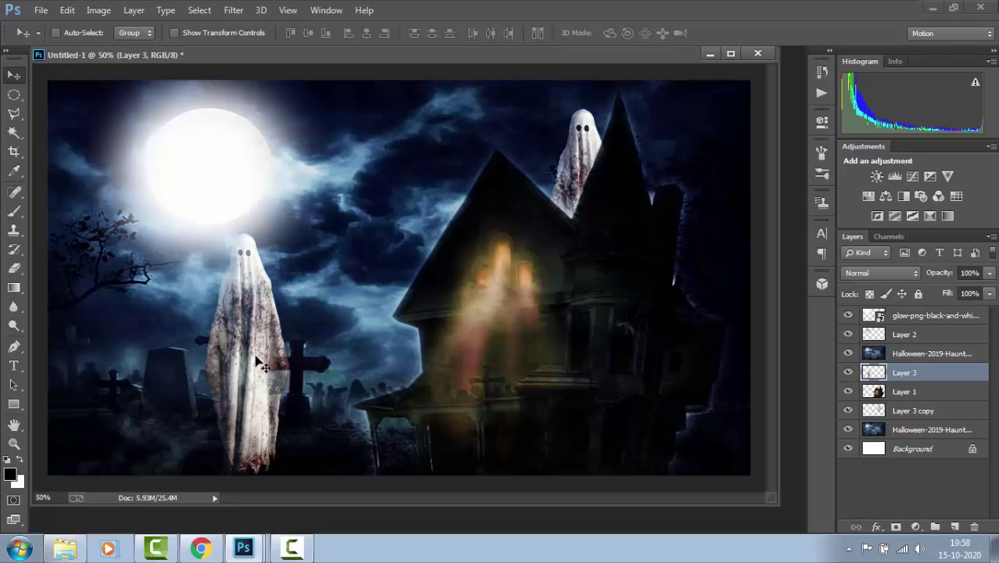
Erase the lower part of the ghost standing among the graves with a 200 px Eraser brush
{"action": "key", "text": "e"}
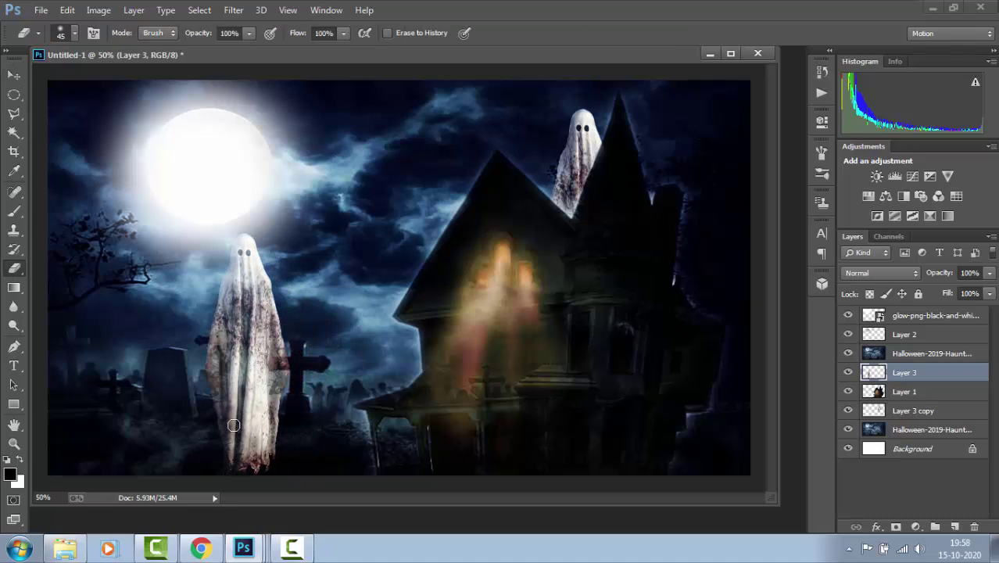
{"action": "key", "text": "bracketright"}
{"action": "key", "text": "bracketright"}
{"action": "key", "text": "bracketright"}
{"action": "key", "text": "bracketright"}
{"action": "key", "text": "bracketright"}
{"action": "key", "text": "bracketright"}
{"action": "key", "text": "bracketright"}
{"action": "key", "text": "bracketright"}
{"action": "key", "text": "bracketright"}
{"action": "mouse_move", "coordinate": [178, 408]}
{"action": "left_mouse_down"}
{"action": "mouse_move", "coordinate": [217, 441]}
{"action": "mouse_move", "coordinate": [357, 412]}
{"action": "mouse_move", "coordinate": [361, 386]}
{"action": "mouse_move", "coordinate": [190, 424]}
{"action": "mouse_move", "coordinate": [131, 372]}
{"action": "mouse_move", "coordinate": [305, 411]}
{"action": "mouse_move", "coordinate": [374, 369]}
{"action": "mouse_move", "coordinate": [309, 382]}
{"action": "mouse_move", "coordinate": [208, 378]}
{"action": "left_mouse_up"}
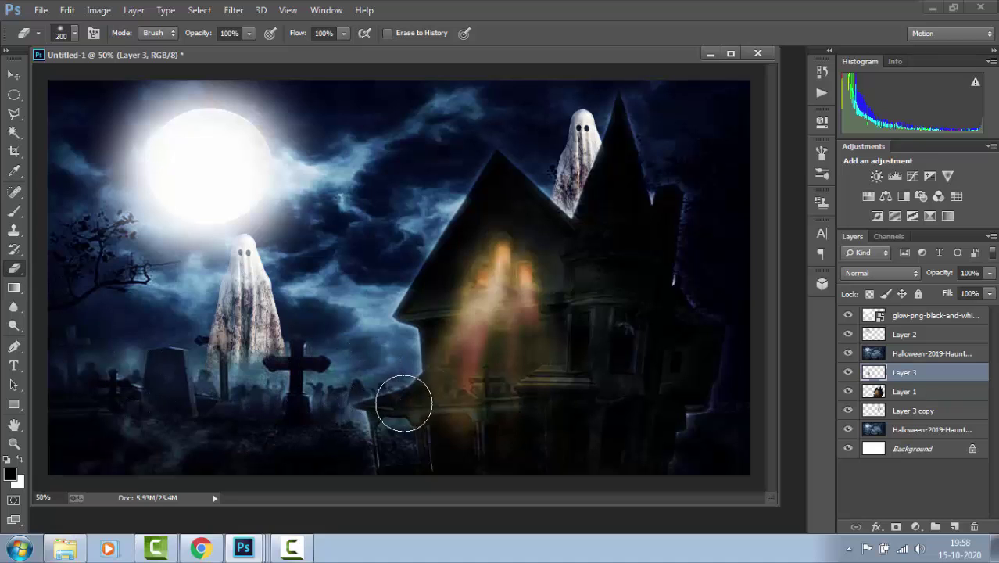
Tilt the half-erased ghost and move it up into the sky between the moon and the house
{"action": "left_click", "coordinate": [13, 75]}
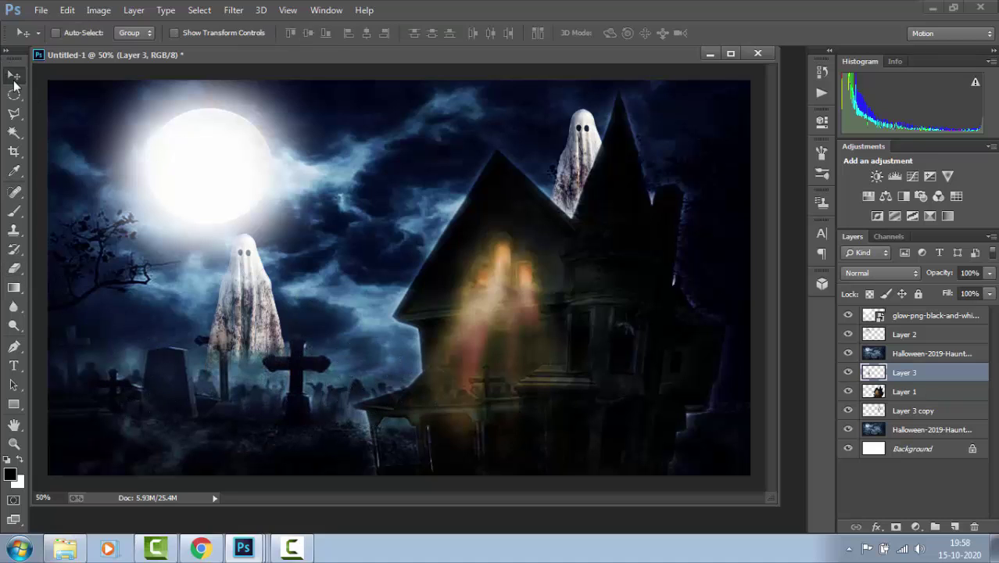
{"action": "left_click_drag", "start_coordinate": [257, 307], "coordinate": [335, 313]}
{"action": "key", "text": "ctrl+t"}
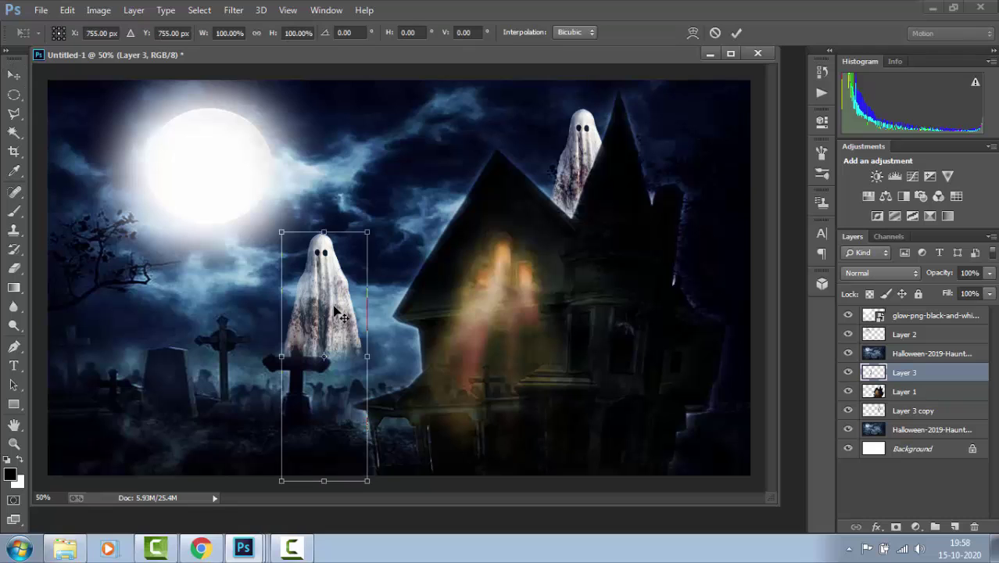
{"action": "left_click_drag", "start_coordinate": [385, 220], "coordinate": [317, 151]}
{"action": "left_click_drag", "start_coordinate": [323, 274], "coordinate": [369, 188]}
{"action": "left_click_drag", "start_coordinate": [509, 342], "coordinate": [350, 349]}
{"action": "key", "text": "Return"}
{"action": "left_click_drag", "start_coordinate": [380, 240], "coordinate": [359, 246]}
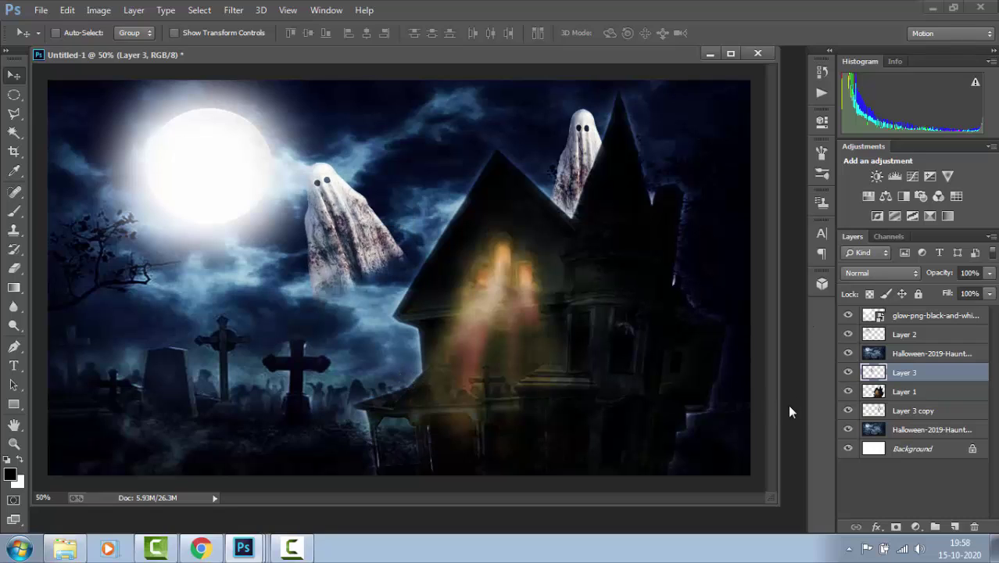
Place the 20-209080_halloween-bat PNG into the composite across the scene
{"action": "key", "text": "ctrl+o"}
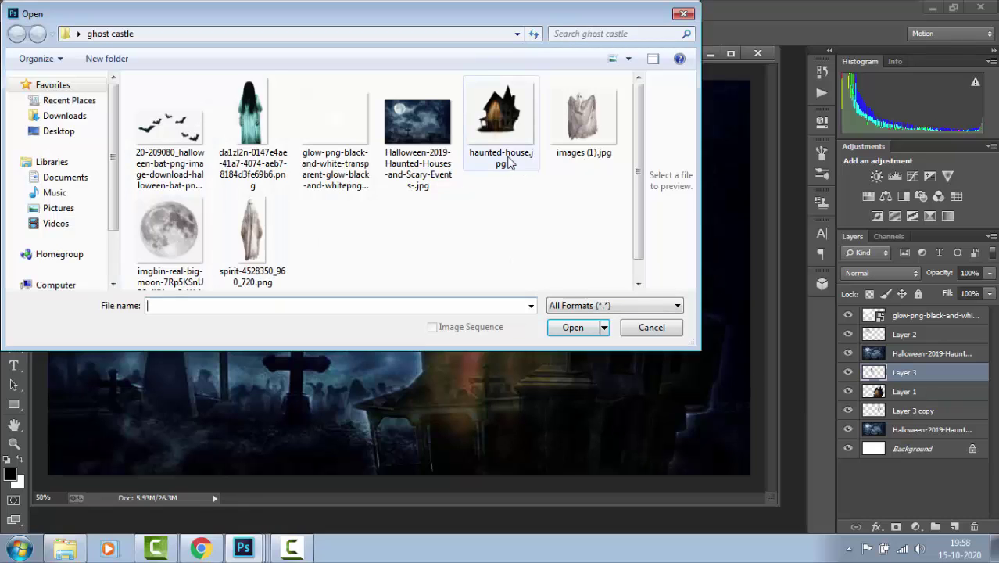
{"action": "left_click", "coordinate": [169, 129]}
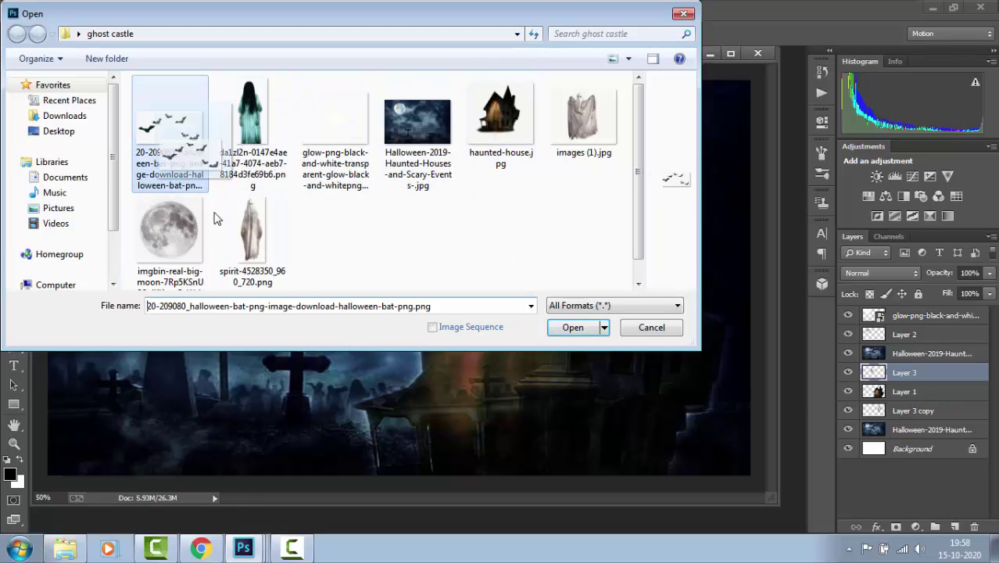
{"action": "left_click", "coordinate": [555, 327]}
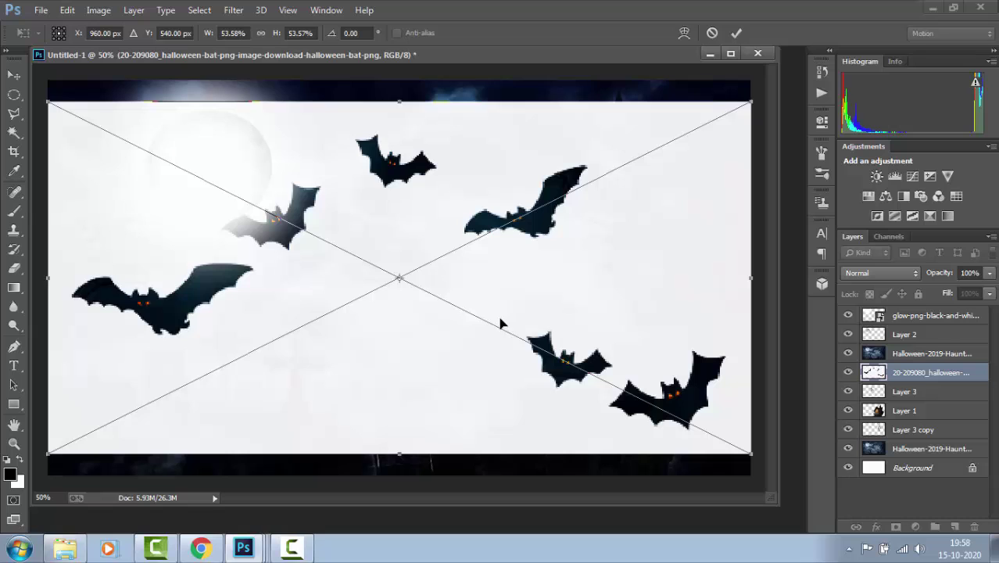
{"action": "left_click_drag", "start_coordinate": [500, 322], "coordinate": [494, 321]}
{"action": "key", "text": "Return"}
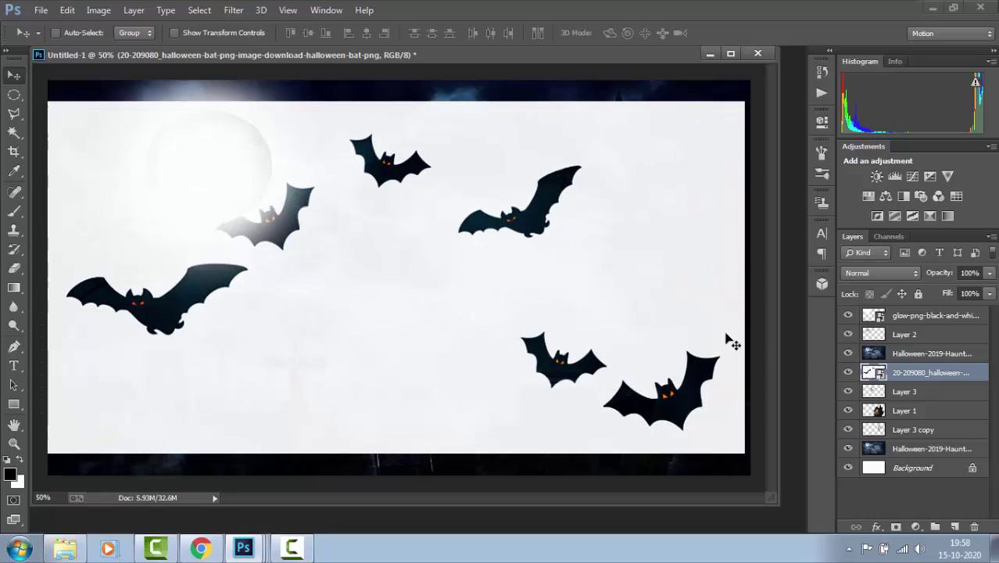
Try the Screen blend mode on the rasterized bat image and delete its layer
{"action": "right_click", "coordinate": [888, 377]}
{"action": "left_click", "coordinate": [643, 235]}
{"action": "left_click", "coordinate": [905, 275]}
{"action": "left_click", "coordinate": [867, 127]}
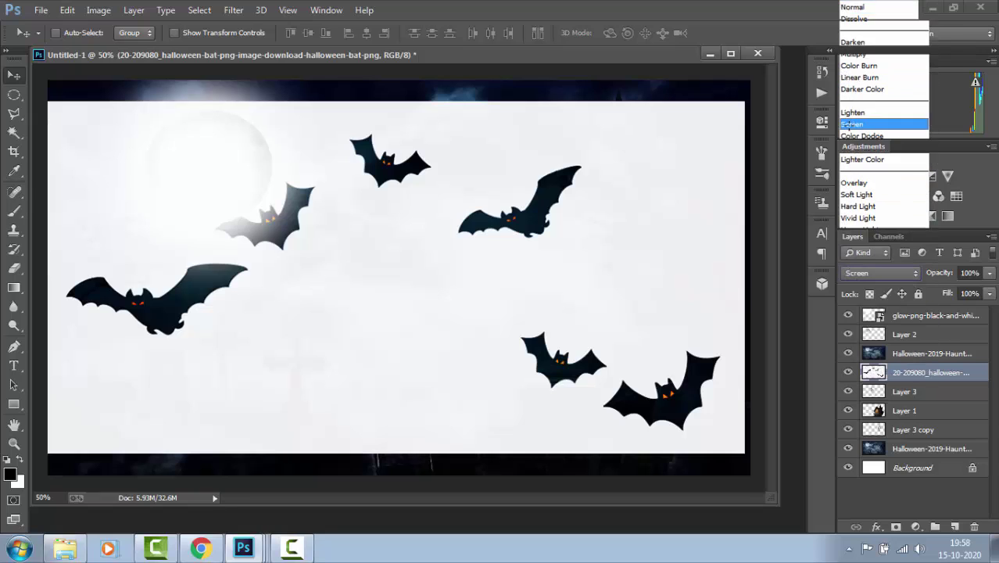
{"action": "key", "text": "Delete"}
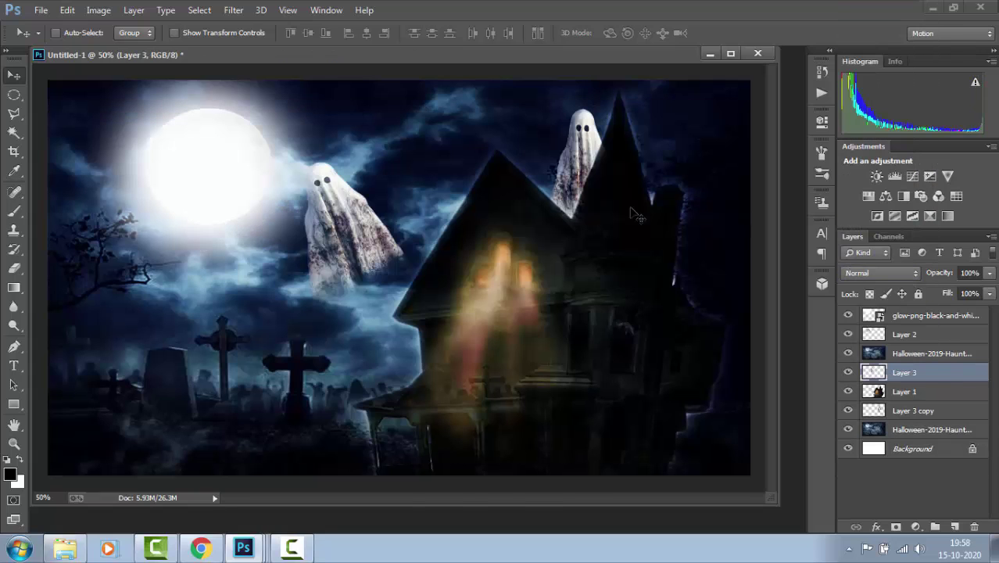
Open the 20-209080_halloween-bat PNG as its own document and remove its white background with the Magic Wand at tolerance 32
{"action": "key", "text": "ctrl+o"}
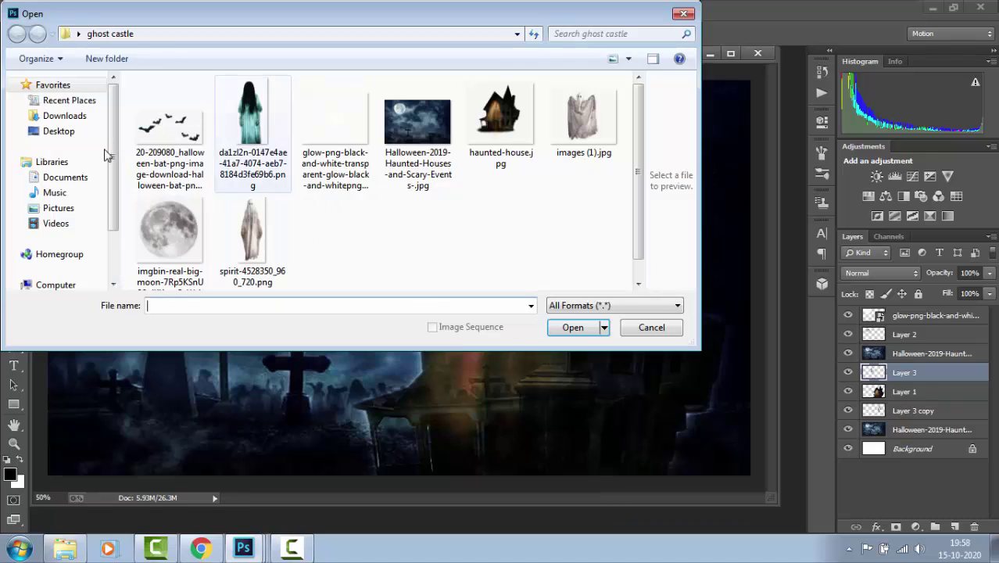
{"action": "double_click", "coordinate": [160, 129]}
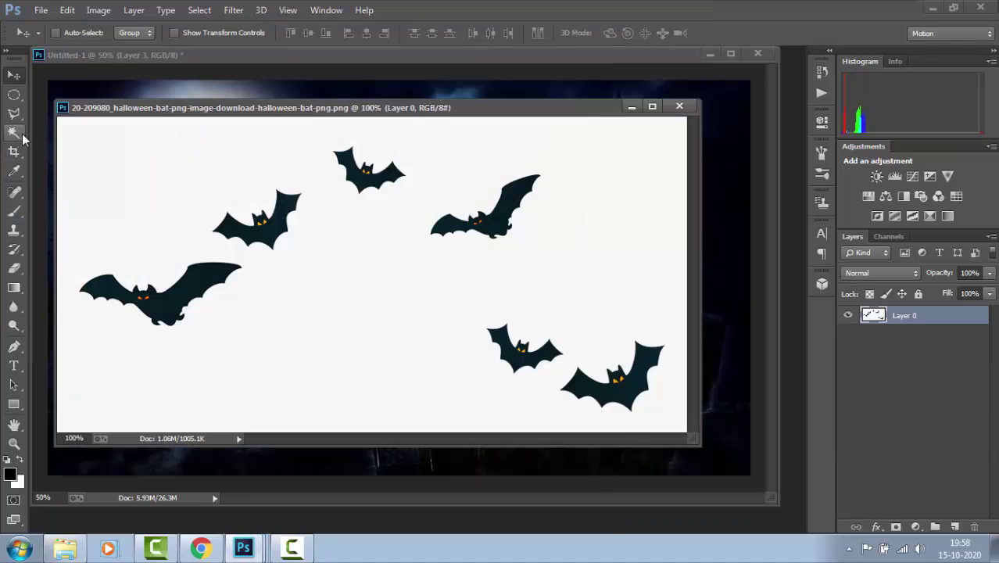
{"action": "left_click", "coordinate": [19, 133]}
{"action": "left_click", "coordinate": [338, 296]}
{"action": "key", "text": "Delete"}
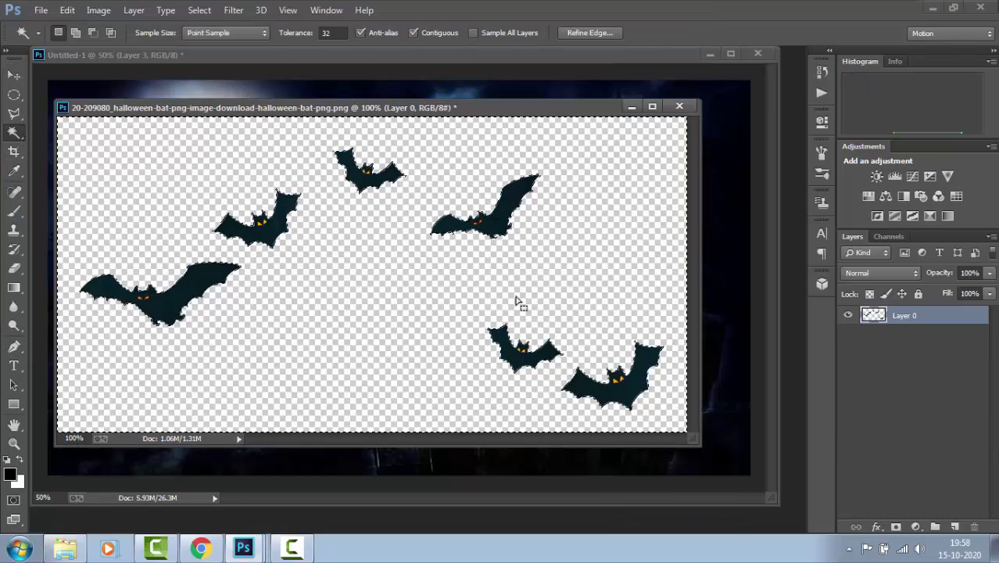
{"action": "key", "text": "ctrl+d"}
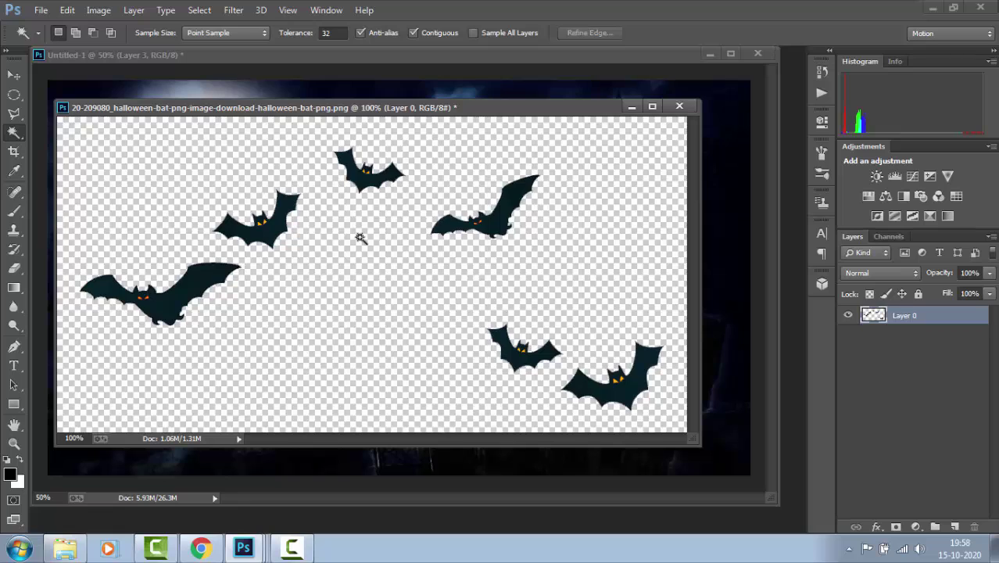
Move the cut-out bats into the composite over the moon and bring their layer to the top of the stack
{"action": "left_click", "coordinate": [14, 75]}
{"action": "left_click_drag", "start_coordinate": [256, 238], "coordinate": [162, 212]}
{"action": "left_click_drag", "start_coordinate": [922, 372], "coordinate": [915, 315]}
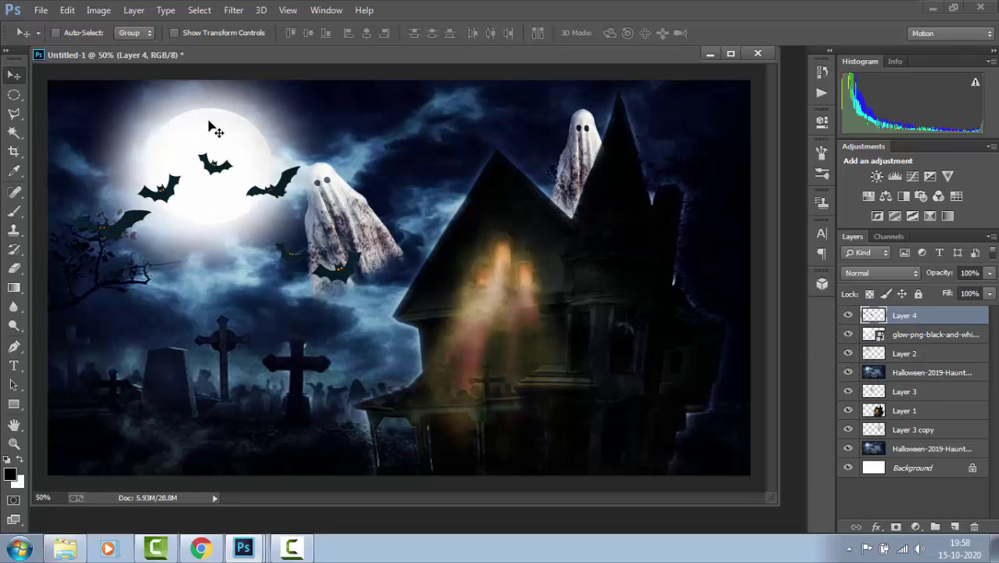
Shift the bats across the moon and erase the three extra ones, keeping the three nearest the moon
{"action": "mouse_move", "coordinate": [237, 172]}
{"action": "left_mouse_down"}
{"action": "mouse_move", "coordinate": [296, 190]}
{"action": "mouse_move", "coordinate": [296, 202]}
{"action": "mouse_move", "coordinate": [300, 152]}
{"action": "mouse_move", "coordinate": [313, 219]}
{"action": "mouse_move", "coordinate": [387, 250]}
{"action": "mouse_move", "coordinate": [419, 223]}
{"action": "left_mouse_up"}
{"action": "key", "text": "e"}
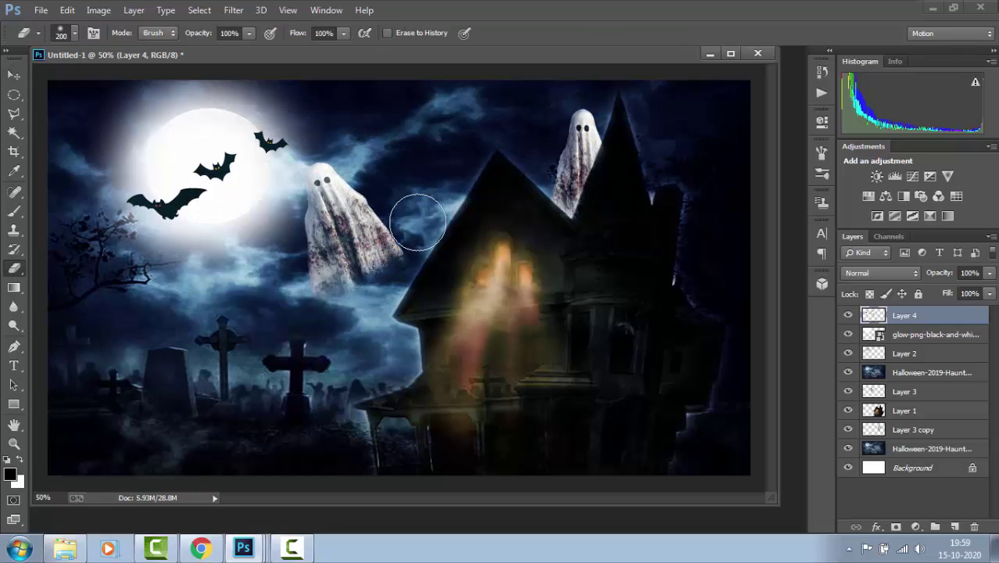
{"action": "left_click", "coordinate": [13, 76]}
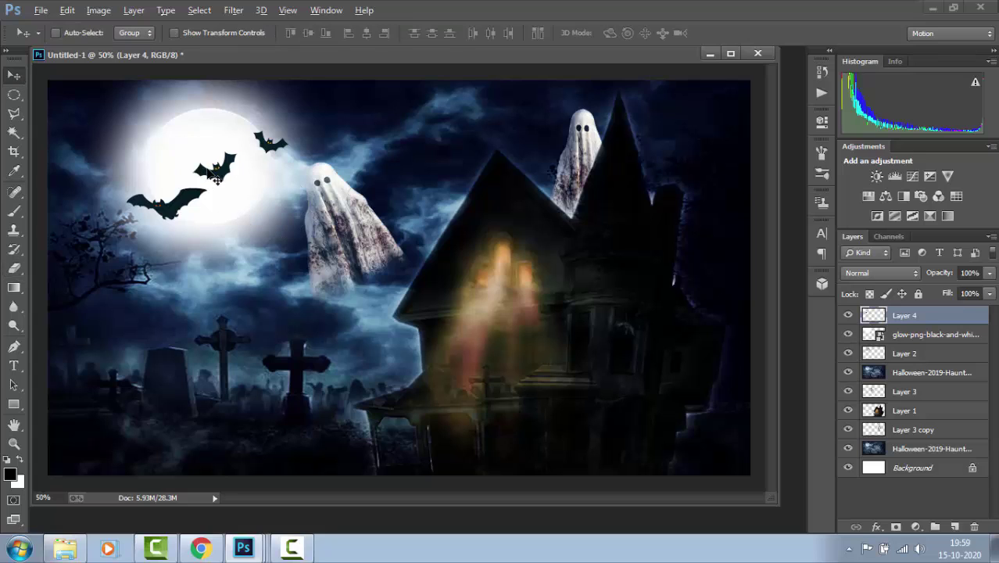
Duplicate the bat layer, move the copy over the house roof and erase the copy's smallest bat
{"action": "left_click_drag", "start_coordinate": [904, 328], "coordinate": [955, 526]}
{"action": "mouse_move", "coordinate": [275, 149]}
{"action": "left_mouse_down"}
{"action": "mouse_move", "coordinate": [516, 166]}
{"action": "mouse_move", "coordinate": [634, 125]}
{"action": "mouse_move", "coordinate": [647, 147]}
{"action": "mouse_move", "coordinate": [614, 190]}
{"action": "mouse_move", "coordinate": [631, 185]}
{"action": "mouse_move", "coordinate": [612, 218]}
{"action": "left_mouse_up"}
{"action": "key", "text": "e"}
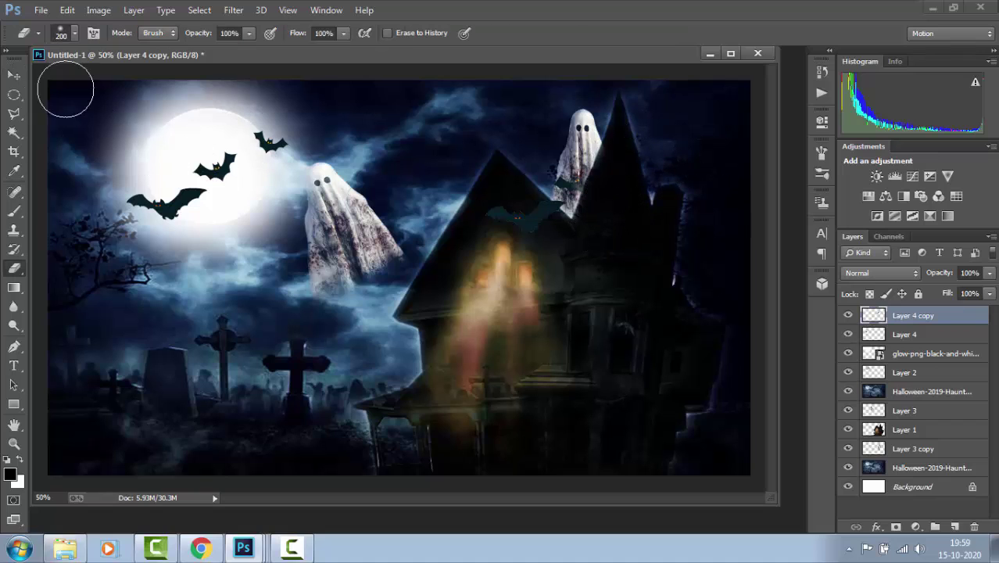
{"action": "left_click", "coordinate": [14, 75]}
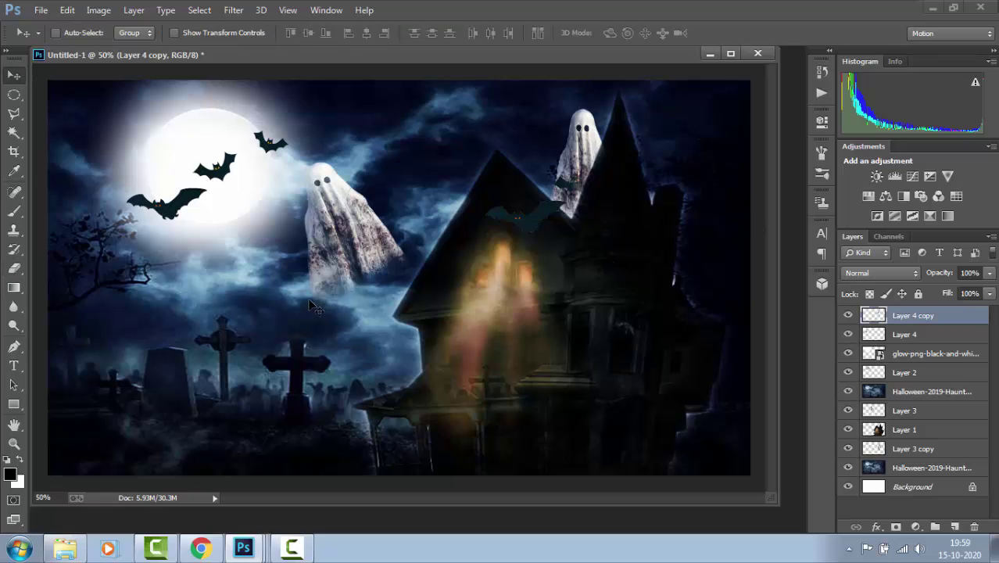
Lower the copied bats so the large one crosses the glowing windows, and erase the remaining smaller bat
{"action": "left_click_drag", "start_coordinate": [528, 234], "coordinate": [522, 280]}
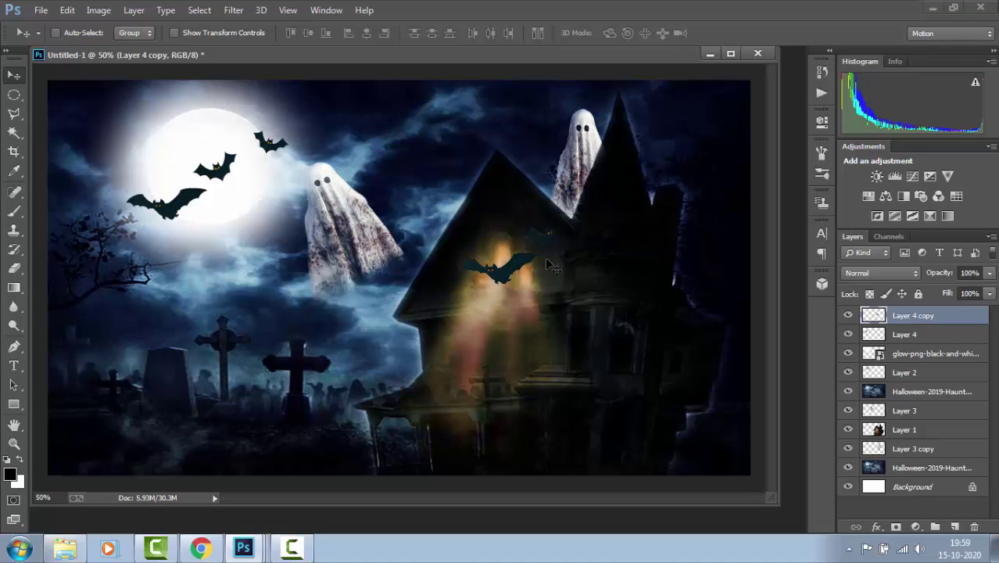
{"action": "key", "text": "e"}
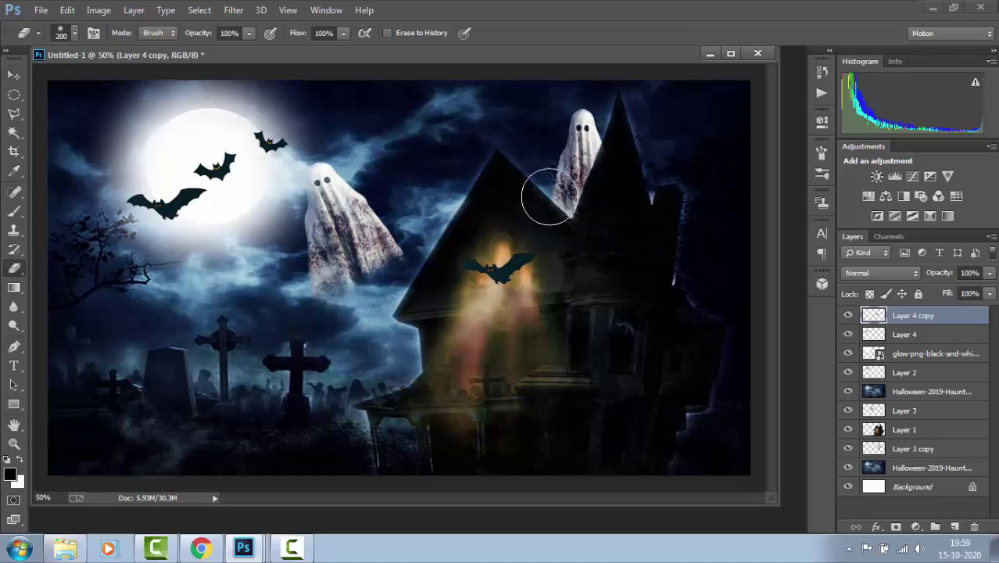
{"action": "left_click", "coordinate": [13, 74]}
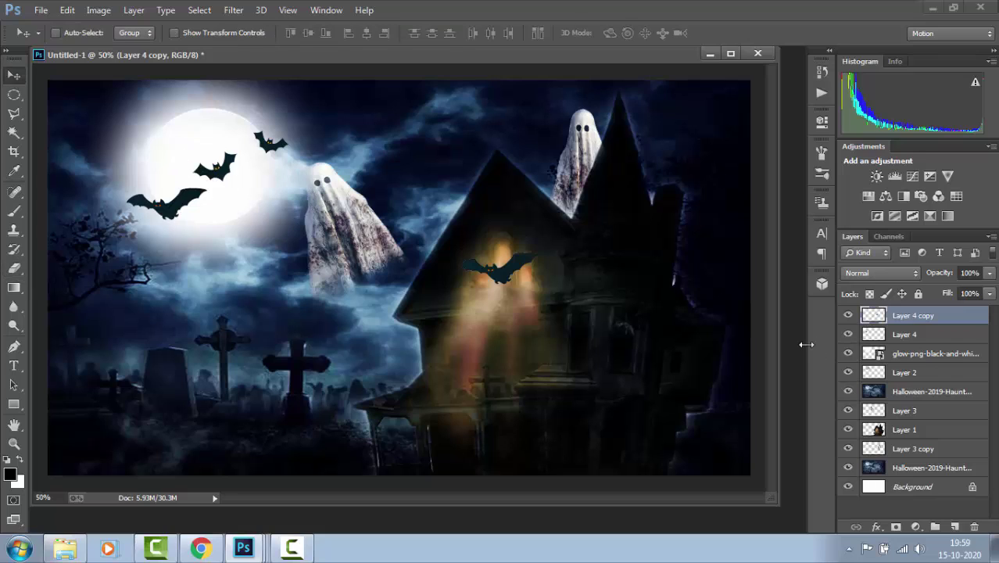
{"action": "left_click_drag", "start_coordinate": [806, 344], "coordinate": [781, 344]}
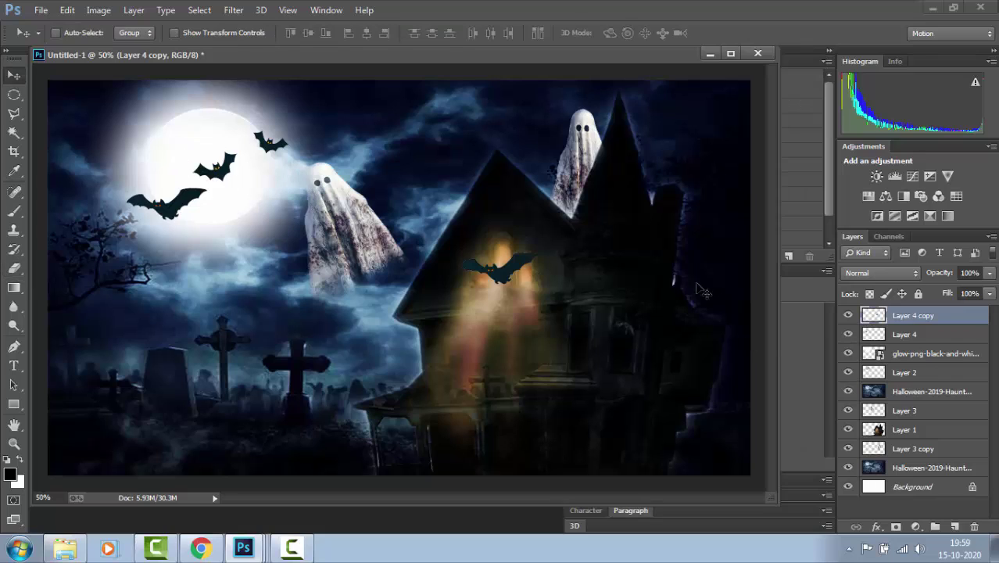
{"action": "left_click", "coordinate": [830, 52]}
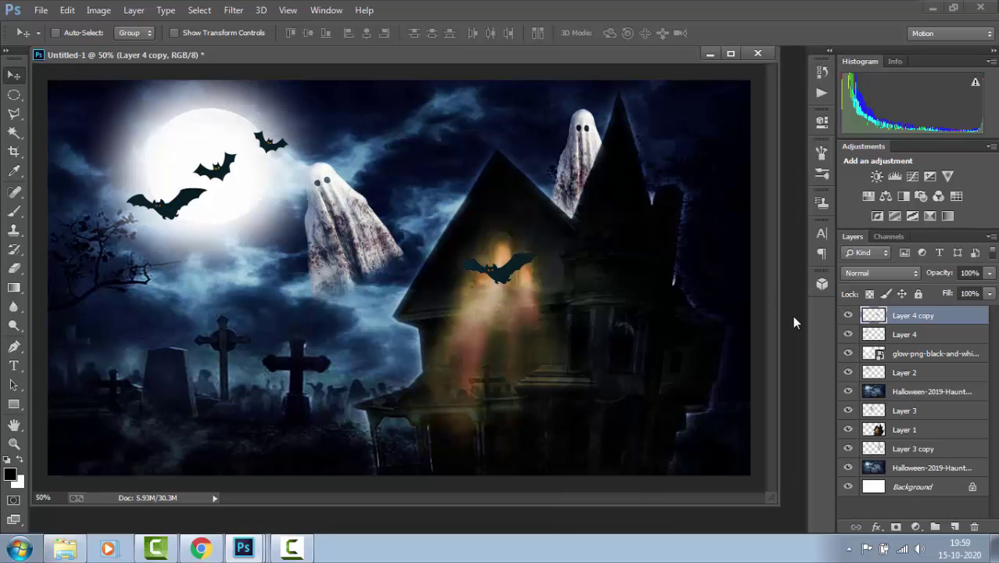
Place the da1zl2n PNG of the long-haired ghost girl in the lower corner beside the house, cropped by the canvas edge
{"action": "key", "text": "ctrl+o"}
{"action": "left_click", "coordinate": [258, 139]}
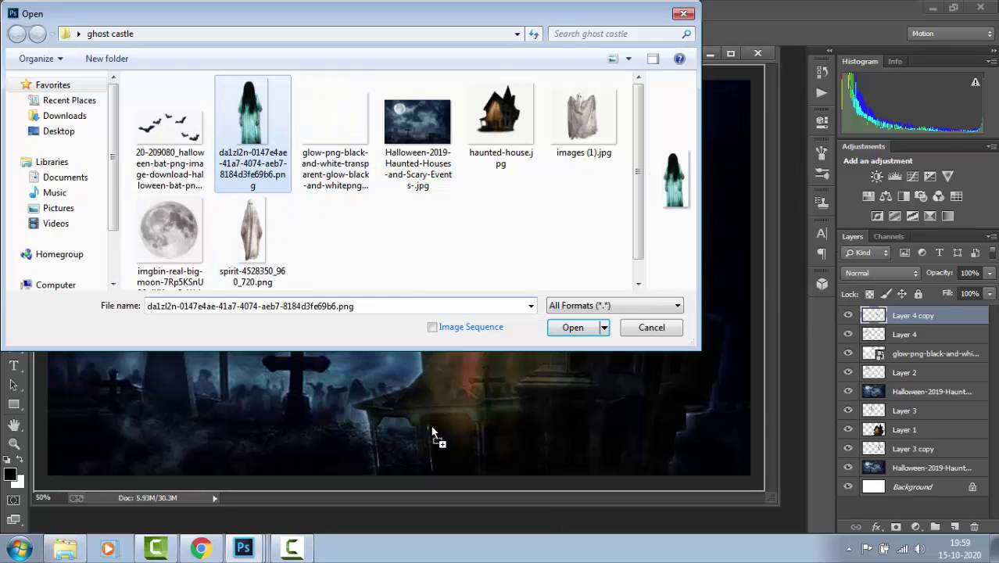
{"action": "left_click", "coordinate": [563, 325]}
{"action": "left_click_drag", "start_coordinate": [368, 300], "coordinate": [668, 451]}
{"action": "key", "text": "Return"}
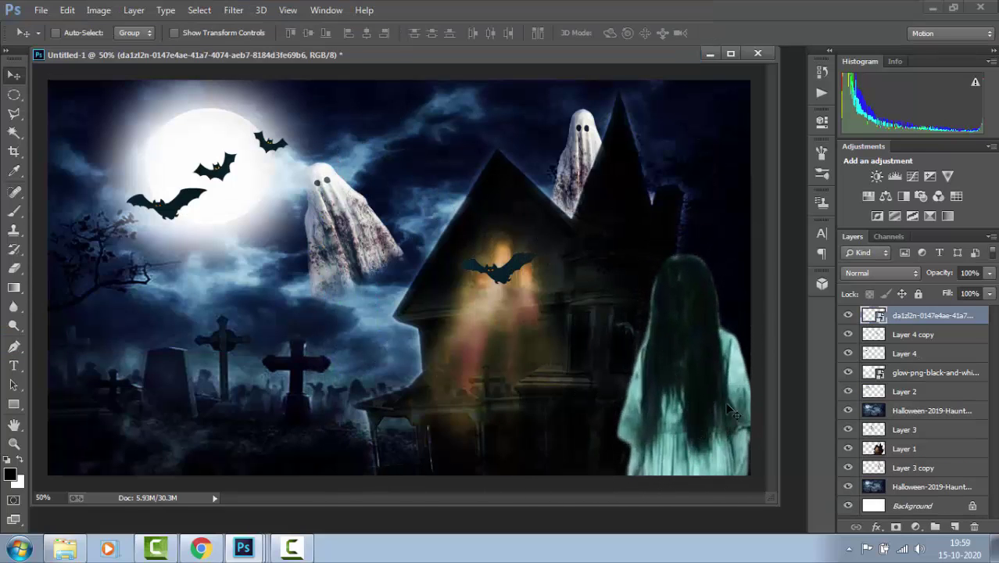
Try blend modes from Lighten back to Dissolve on the ghost girl's layer
{"action": "left_click", "coordinate": [916, 272]}
{"action": "left_click", "coordinate": [860, 112]}
{"action": "key", "text": "Up"}
{"action": "key", "text": "Up"}
{"action": "key", "text": "Up"}
{"action": "key", "text": "Up"}
{"action": "key", "text": "Up"}
{"action": "key", "text": "Up"}
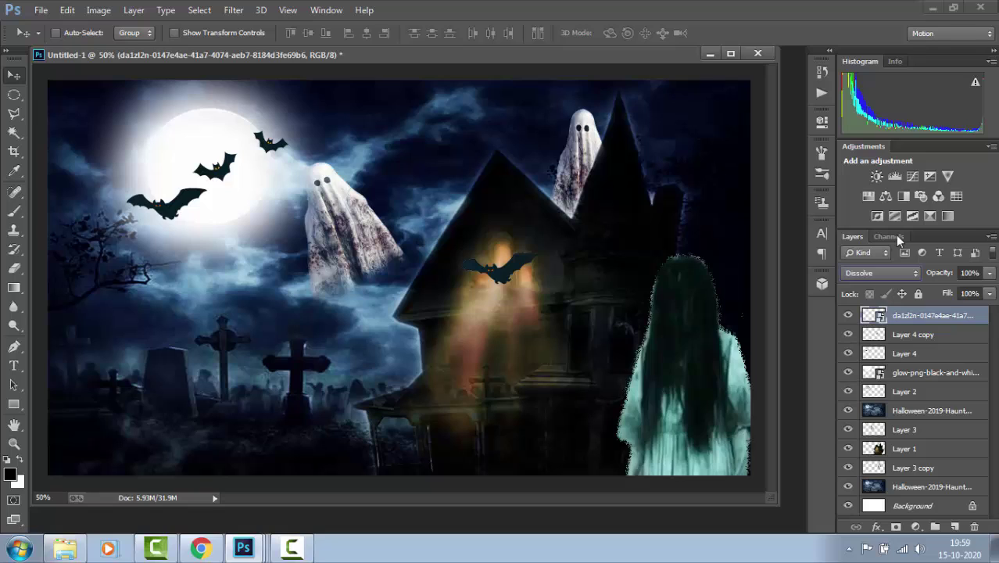
Try blend modes from Dissolve through Multiply to Color Dodge on the ghost girl's layer
{"action": "key", "text": "Down"}
{"action": "key", "text": "Down"}
{"action": "key", "text": "Down"}
{"action": "key", "text": "Down"}
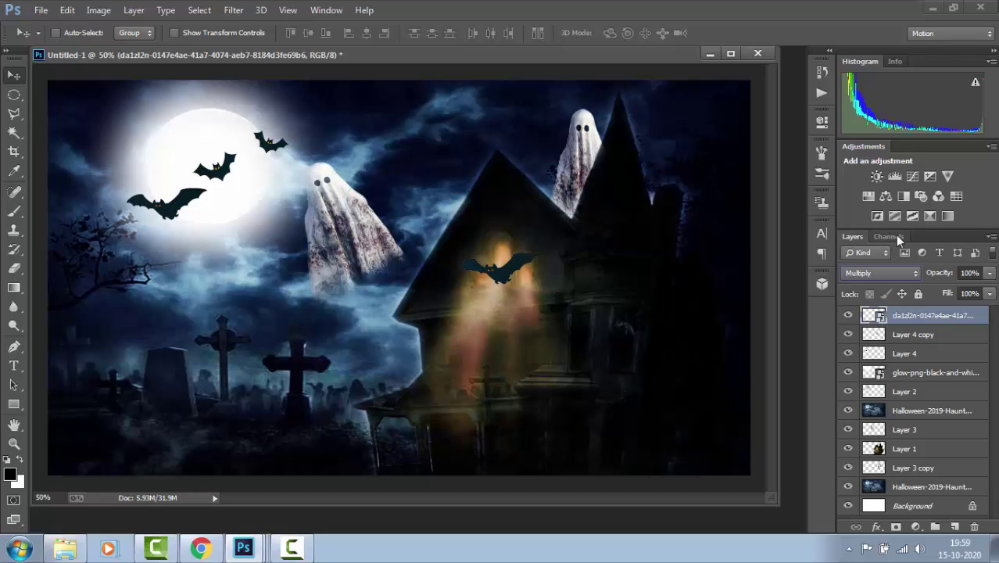
{"action": "key", "text": "Down"}
{"action": "key", "text": "Down"}
{"action": "key", "text": "Down"}
{"action": "key", "text": "Down"}
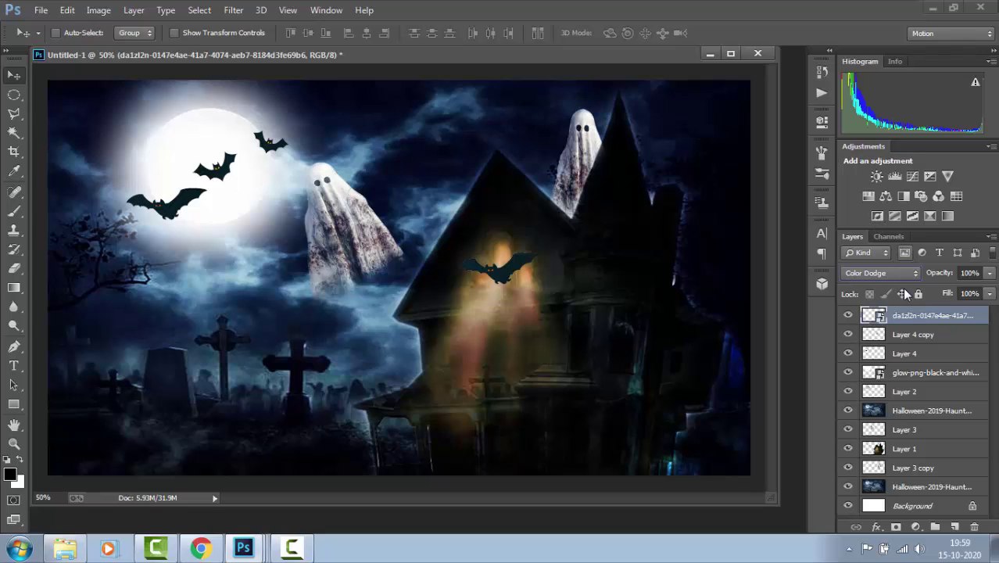
Return the ghost girl's layer to the Normal blend mode
{"action": "left_click", "coordinate": [899, 274]}
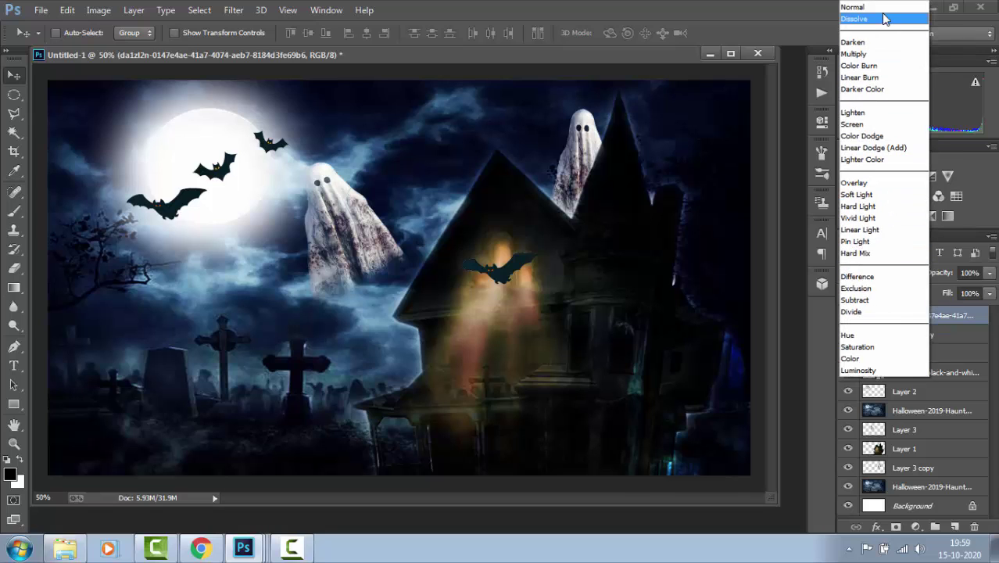
{"action": "left_click", "coordinate": [883, 19]}
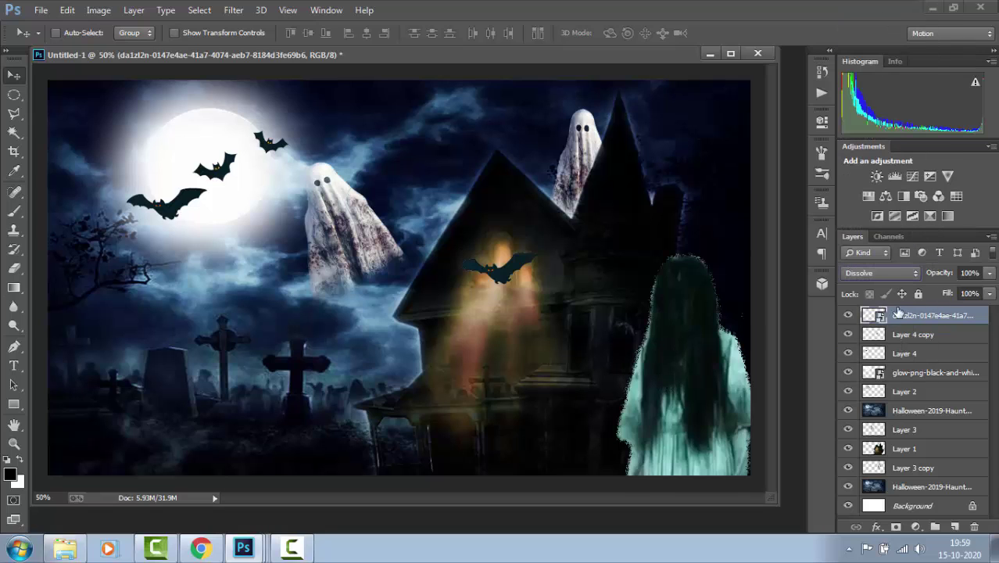
{"action": "left_click", "coordinate": [882, 273]}
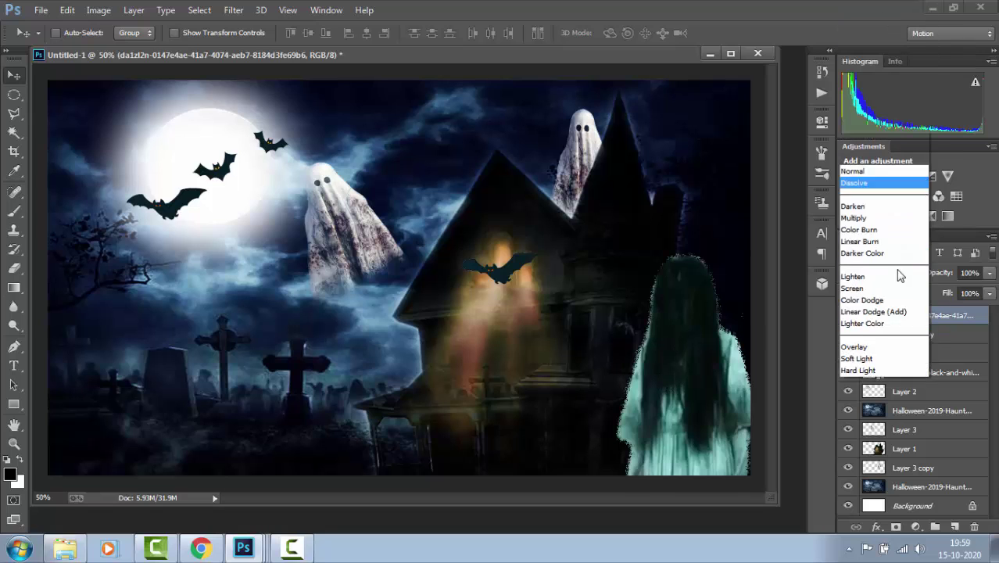
{"action": "left_click", "coordinate": [879, 7]}
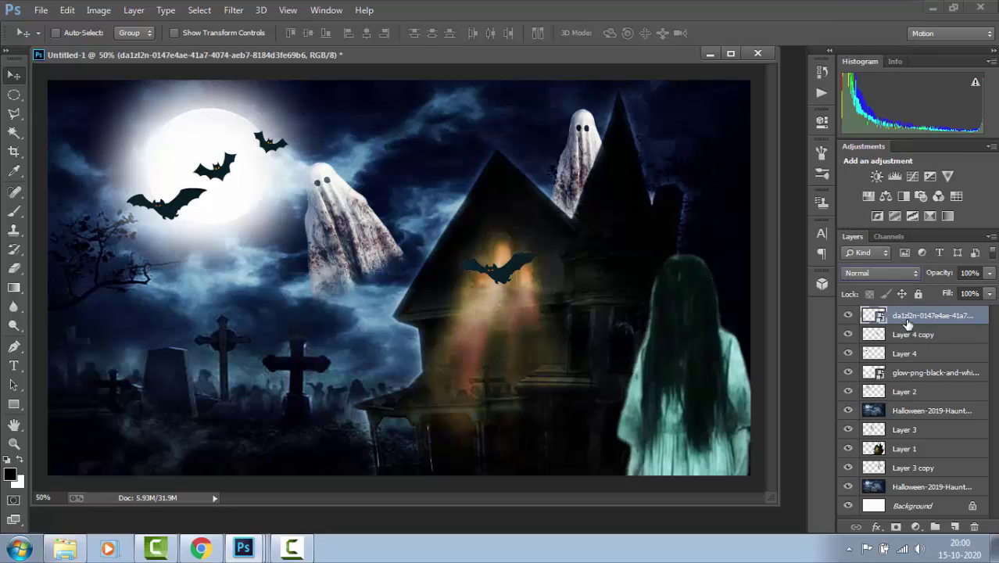
Rasterize the ghost girl's layer, stack it just below the house layer and move her behind the house's porch side
{"action": "right_click", "coordinate": [907, 323]}
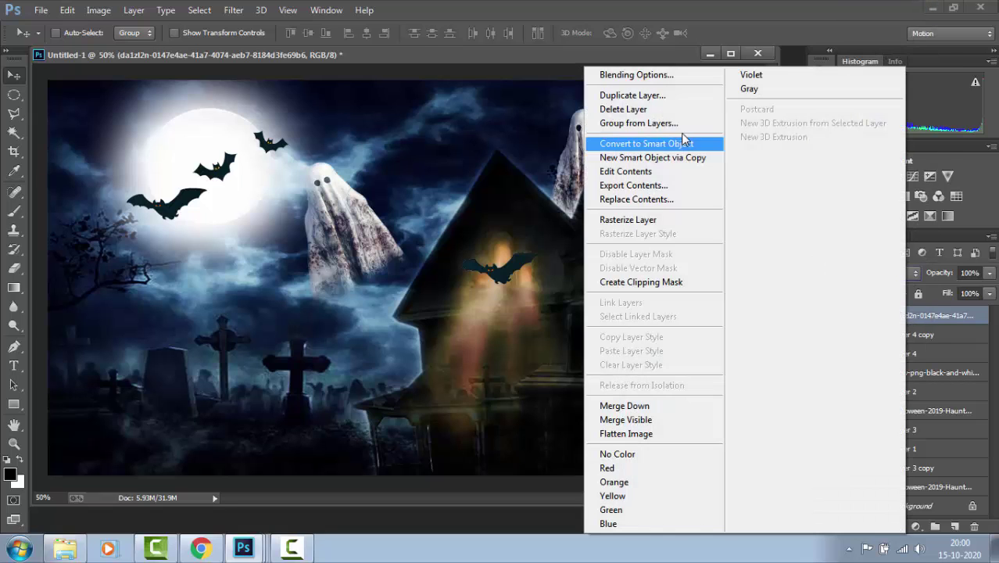
{"action": "left_click", "coordinate": [669, 220]}
{"action": "left_click_drag", "start_coordinate": [736, 328], "coordinate": [471, 339]}
{"action": "left_click_drag", "start_coordinate": [942, 320], "coordinate": [936, 451]}
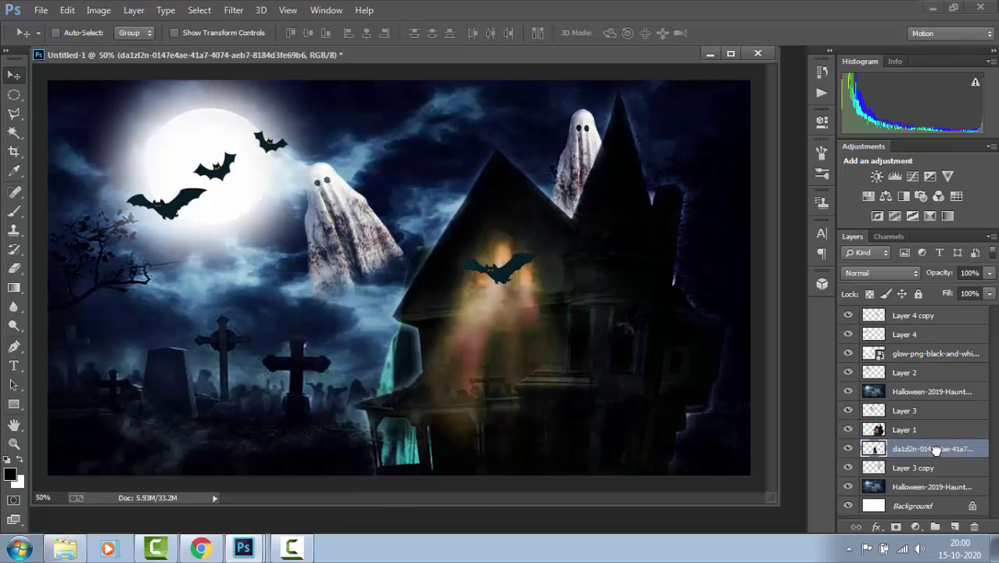
{"action": "left_click_drag", "start_coordinate": [404, 356], "coordinate": [370, 405]}
{"action": "right_click", "coordinate": [348, 250]}
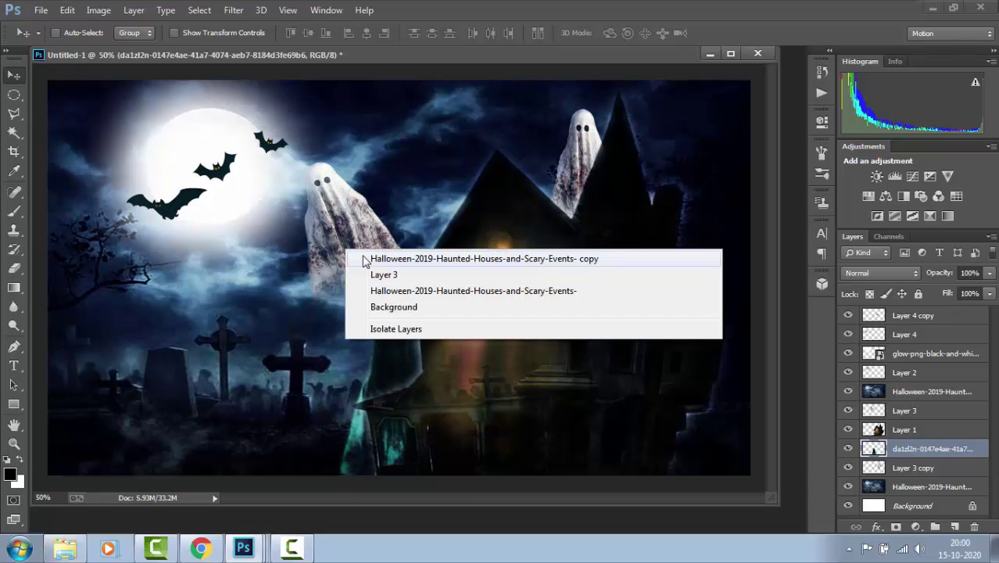
{"action": "left_click", "coordinate": [363, 258]}
{"action": "mouse_move", "coordinate": [355, 243]}
{"action": "left_mouse_down"}
{"action": "mouse_move", "coordinate": [395, 237]}
{"action": "mouse_move", "coordinate": [360, 241]}
{"action": "mouse_move", "coordinate": [372, 246]}
{"action": "left_mouse_up"}
{"action": "right_click", "coordinate": [361, 248]}
{"action": "left_click", "coordinate": [383, 252]}
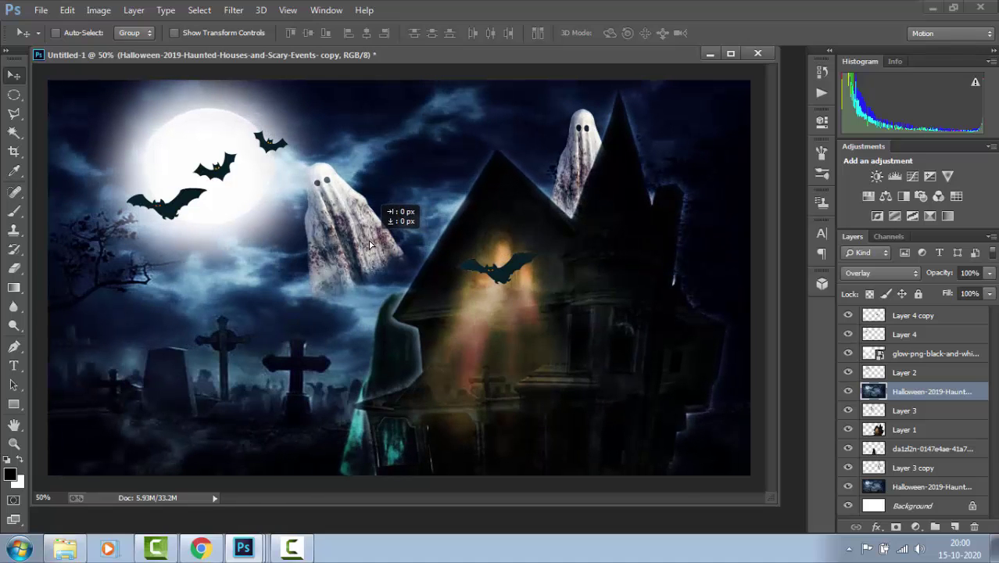
Stack the large sheeted ghost's Layer 3 below the house layer and move the ghost behind the slope of the front gable
{"action": "right_click", "coordinate": [329, 186]}
{"action": "left_click", "coordinate": [356, 205]}
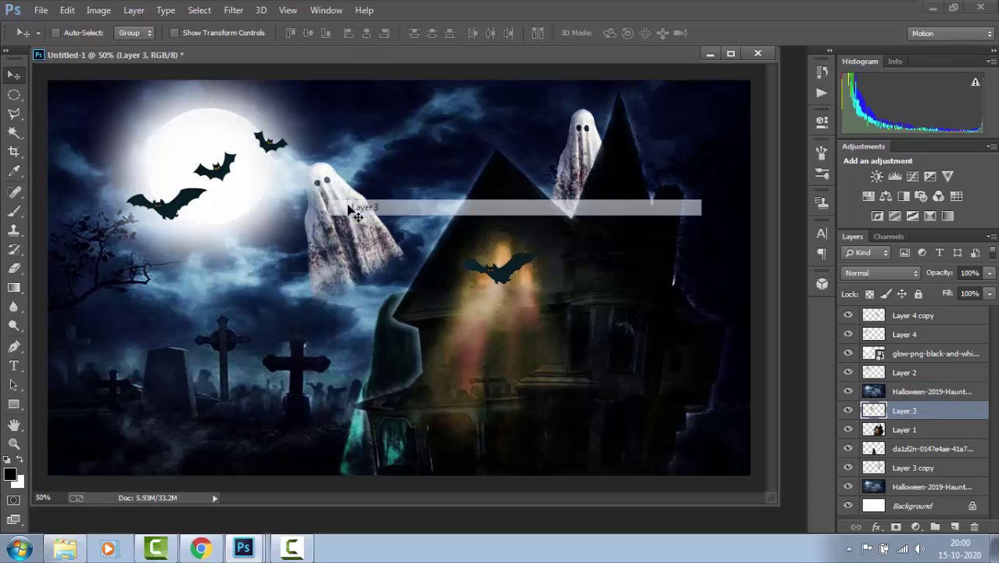
{"action": "left_click_drag", "start_coordinate": [356, 207], "coordinate": [712, 422]}
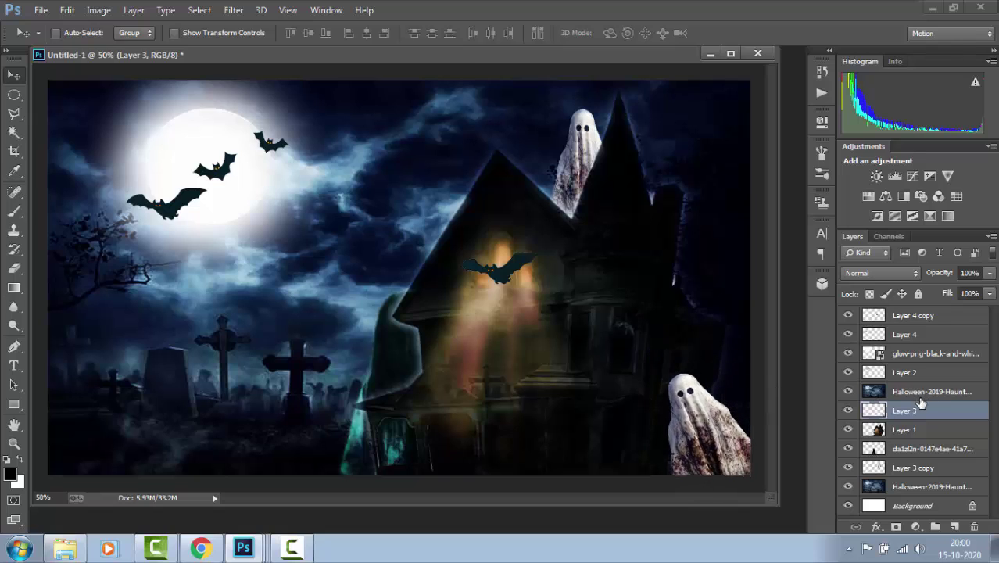
{"action": "left_click_drag", "start_coordinate": [921, 403], "coordinate": [903, 440]}
{"action": "left_click_drag", "start_coordinate": [723, 457], "coordinate": [442, 123]}
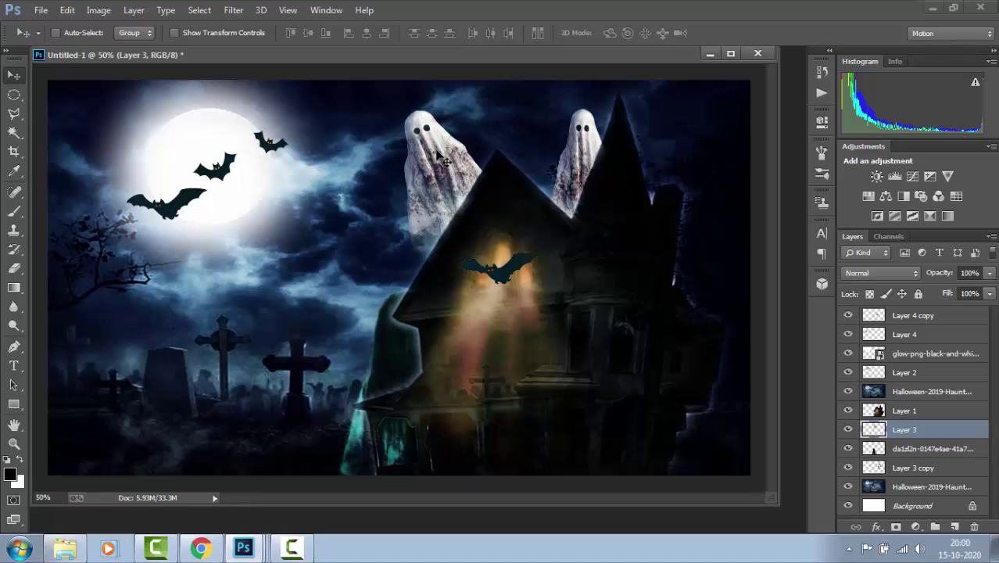
Rotate the sheeted ghost behind the front gable clockwise by about 6 degrees
{"action": "key", "text": "ctrl+t"}
{"action": "left_click_drag", "start_coordinate": [547, 94], "coordinate": [528, 150]}
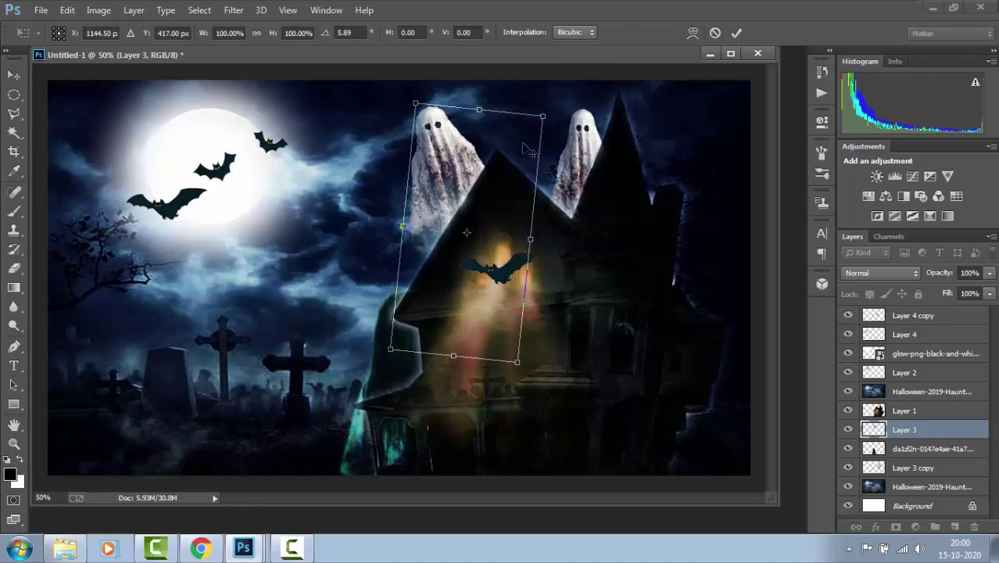
{"action": "key", "text": "Escape"}
Nudge the Overlay copy of the graveyard background slightly upward
{"action": "right_click", "coordinate": [391, 354]}
{"action": "left_click", "coordinate": [420, 362]}
{"action": "mouse_move", "coordinate": [399, 359]}
{"action": "left_mouse_down"}
{"action": "mouse_move", "coordinate": [379, 332]}
{"action": "mouse_move", "coordinate": [401, 353]}
{"action": "left_mouse_up"}
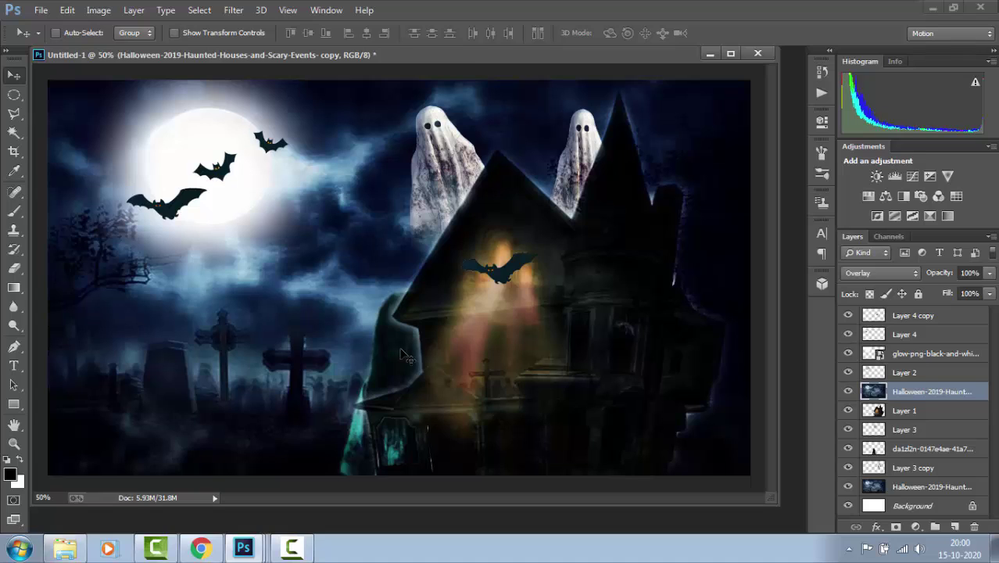
Check what Layer 4, Layer 4 copy, Layer 2 and the ghost girl's layer contain by toggling their visibility
{"action": "right_click", "coordinate": [403, 354]}
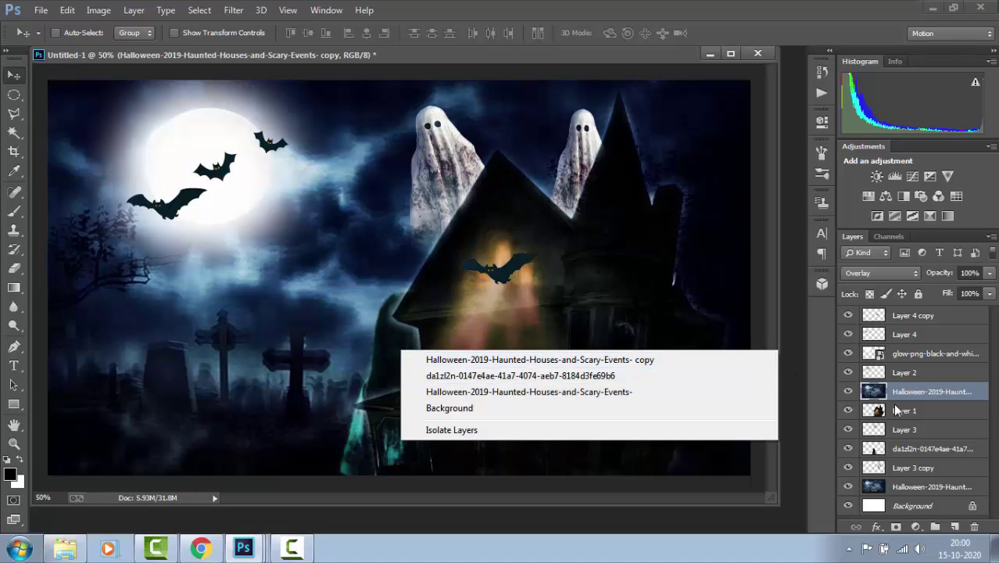
{"action": "left_click", "coordinate": [877, 336]}
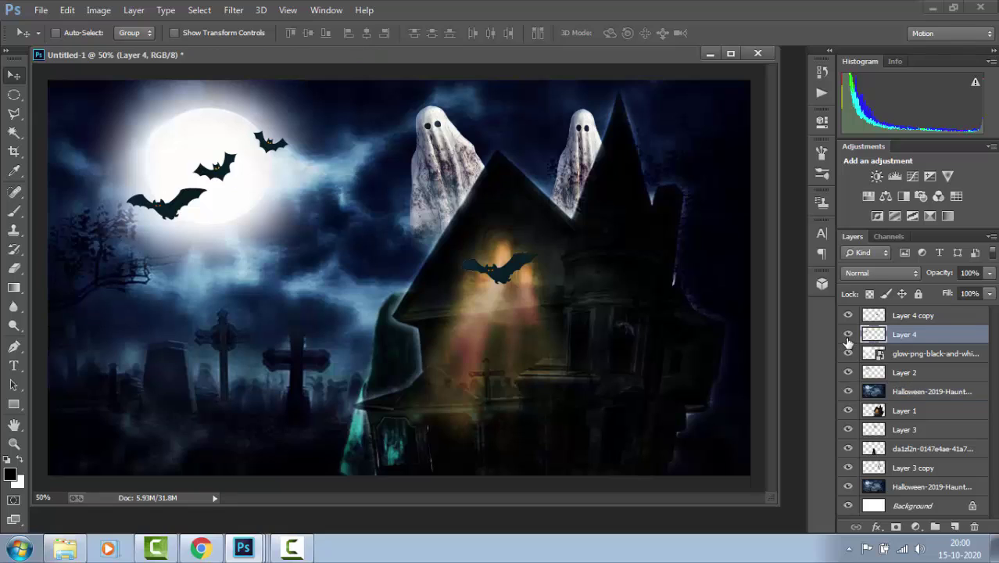
{"action": "left_click", "coordinate": [848, 336]}
{"action": "left_click", "coordinate": [848, 337]}
{"action": "left_click", "coordinate": [848, 315]}
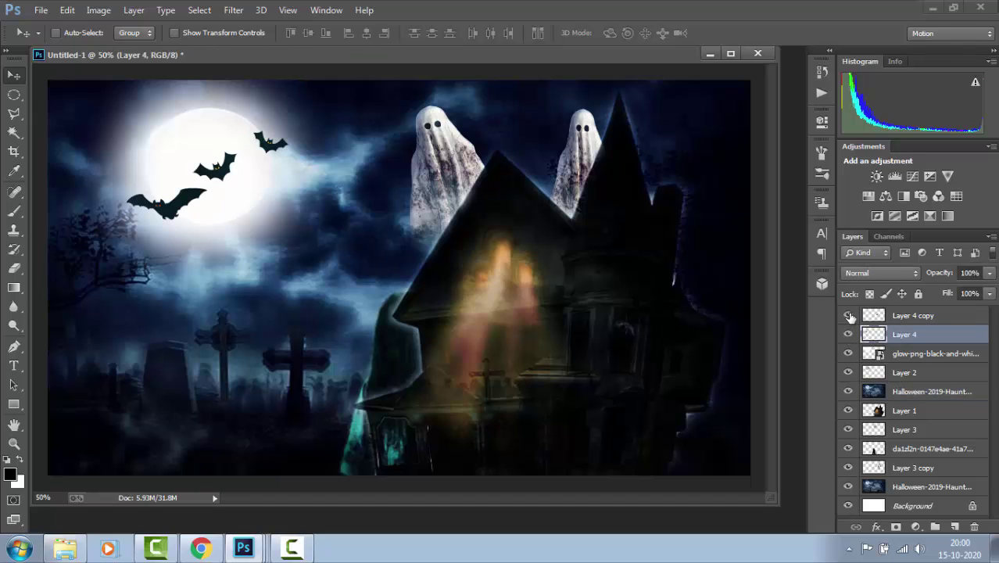
{"action": "left_click", "coordinate": [848, 315]}
{"action": "left_click", "coordinate": [848, 373]}
{"action": "left_click", "coordinate": [848, 373]}
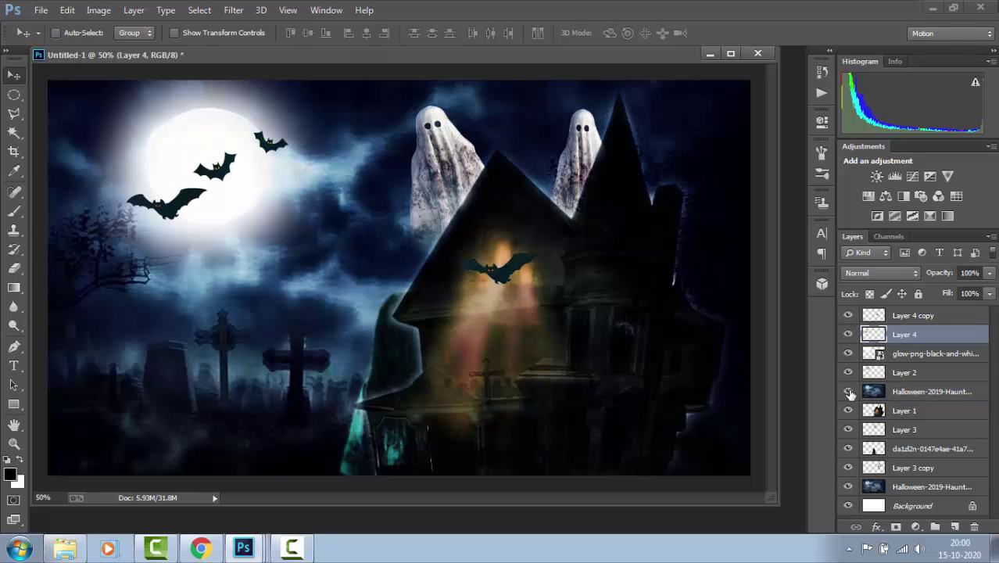
{"action": "left_click", "coordinate": [848, 449]}
{"action": "left_click", "coordinate": [848, 449]}
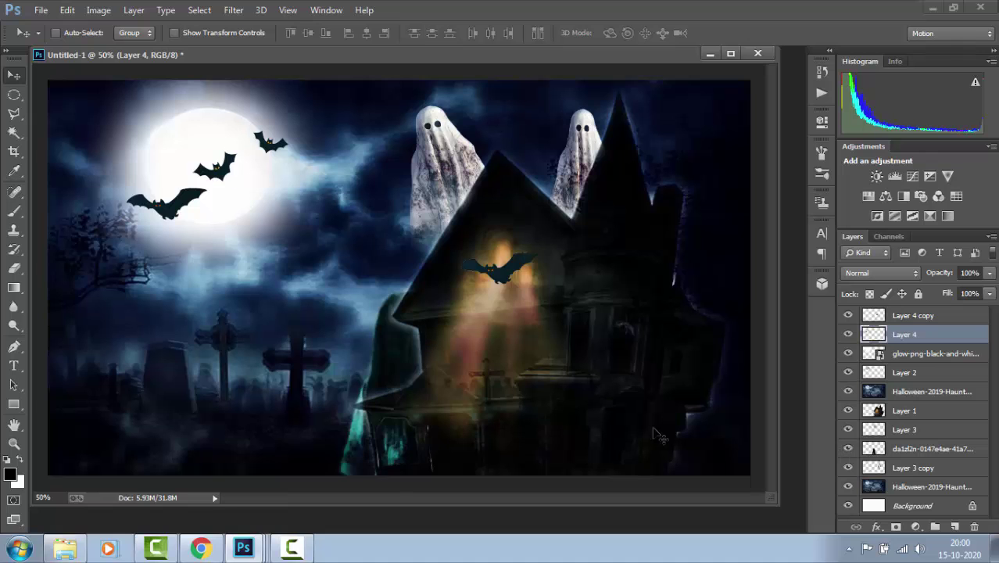
Shift the Overlay copy of the graveyard background slightly sideways, away from the moon
{"action": "right_click", "coordinate": [406, 359]}
{"action": "left_click", "coordinate": [422, 366]}
{"action": "mouse_move", "coordinate": [397, 352]}
{"action": "left_mouse_down"}
{"action": "mouse_move", "coordinate": [382, 359]}
{"action": "mouse_move", "coordinate": [422, 361]}
{"action": "mouse_move", "coordinate": [408, 354]}
{"action": "left_mouse_up"}
{"action": "right_click", "coordinate": [402, 352]}
{"action": "left_click", "coordinate": [405, 366]}
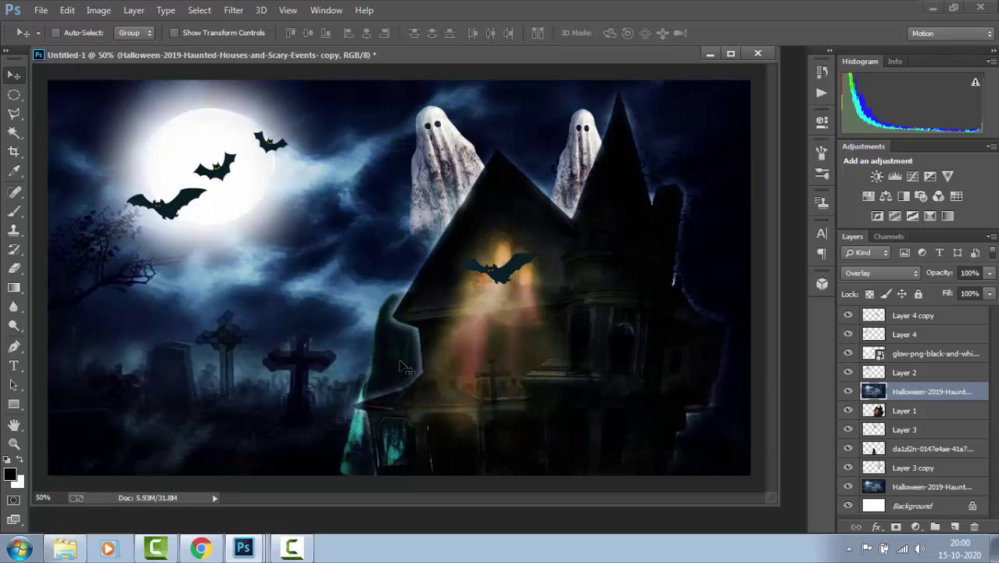
Select the ghost girl's layer and move her from the porch side to the opposite side behind the house
{"action": "right_click", "coordinate": [401, 365]}
{"action": "left_click", "coordinate": [924, 451]}
{"action": "left_click", "coordinate": [874, 447]}
{"action": "right_click", "coordinate": [414, 371]}
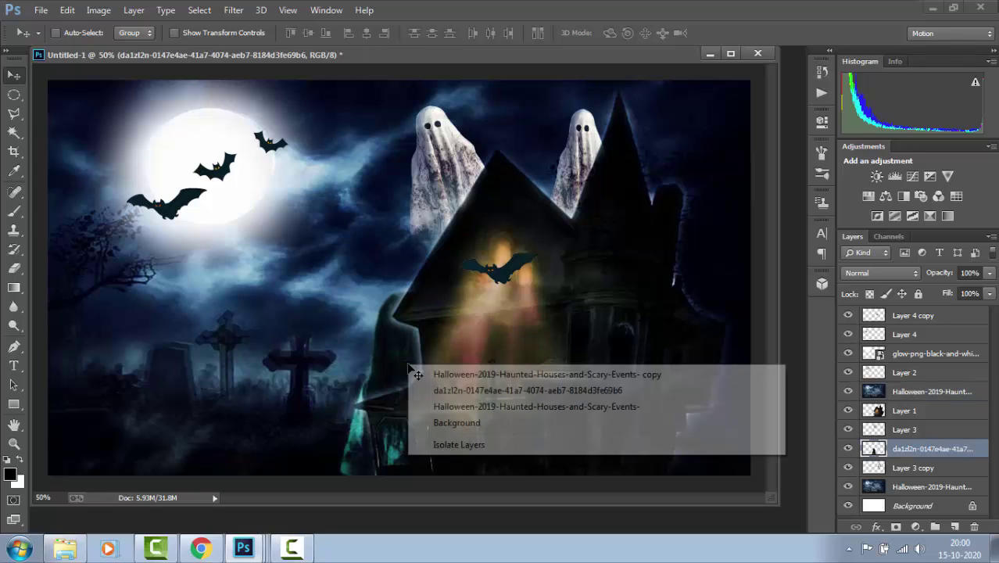
{"action": "left_click", "coordinate": [391, 353]}
{"action": "left_click_drag", "start_coordinate": [391, 353], "coordinate": [715, 243]}
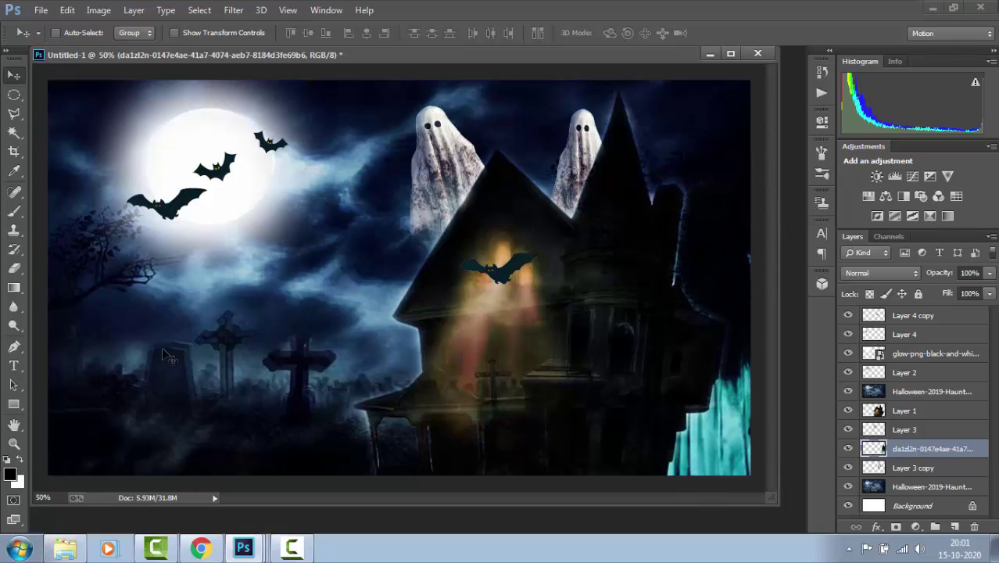
Add the two-line text "ghost castle" in Aparajita Bold 50 pt over the graveyard below the moon
{"action": "left_click", "coordinate": [16, 366]}
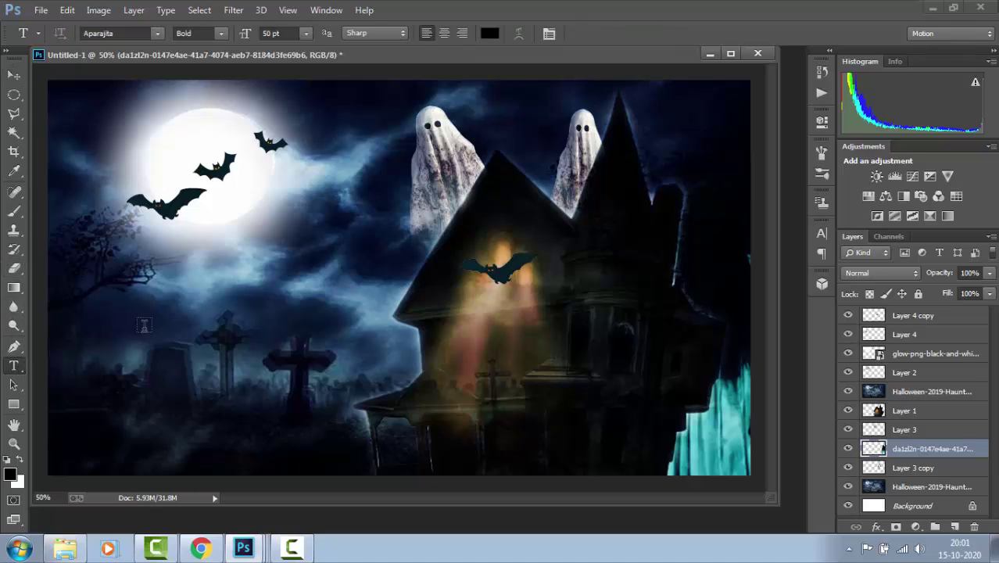
{"action": "left_click", "coordinate": [95, 293]}
{"action": "type", "text": "H"}
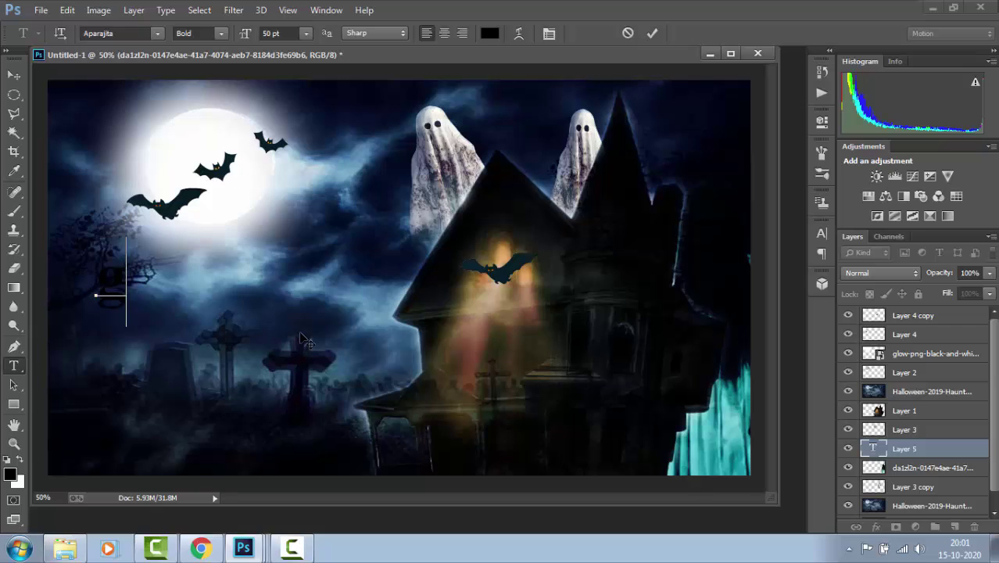
{"action": "type", "text": "hod"}
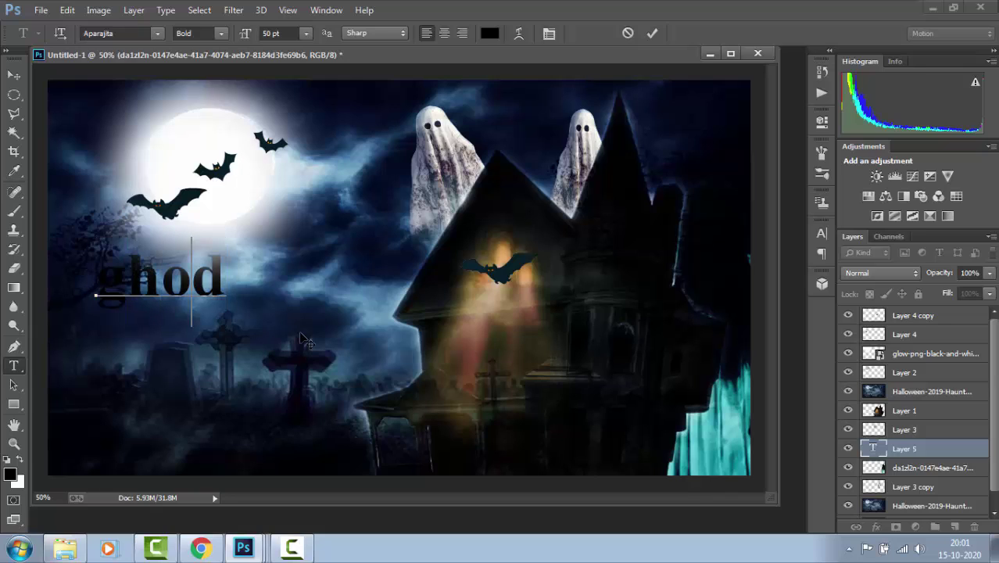
{"action": "key", "text": "BackSpace"}
{"action": "type", "text": "s"}
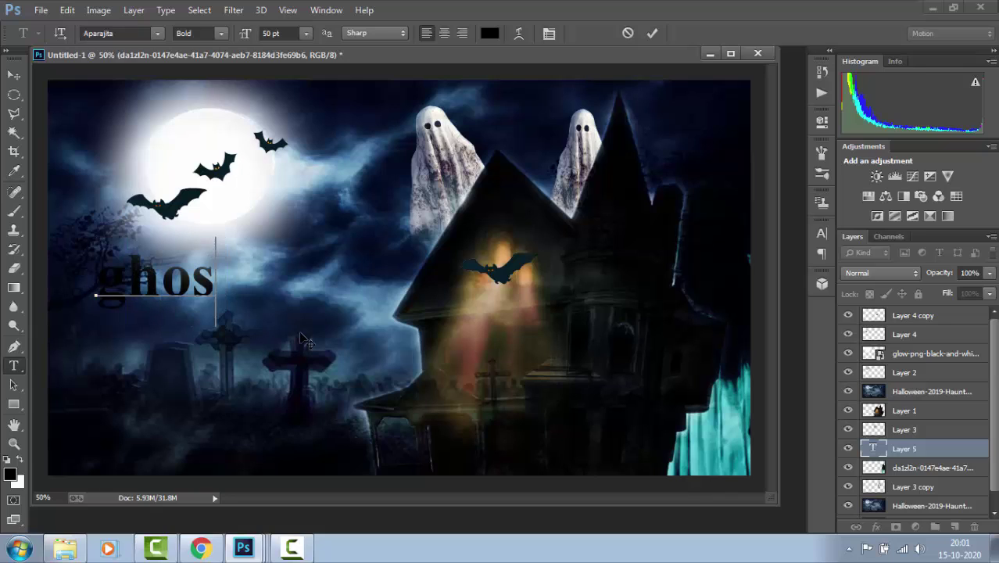
{"action": "type", "text": "t c"}
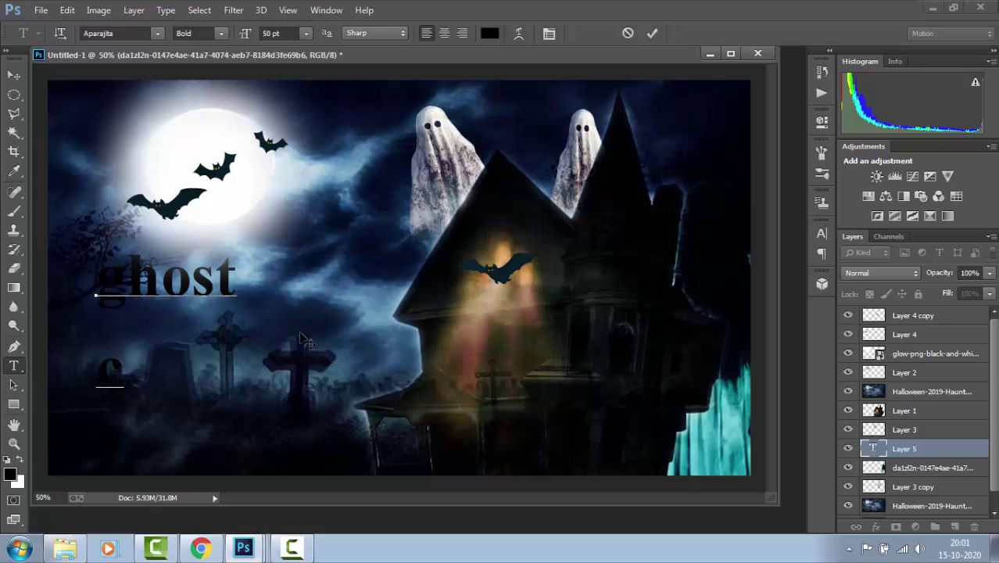
{"action": "type", "text": "ast"}
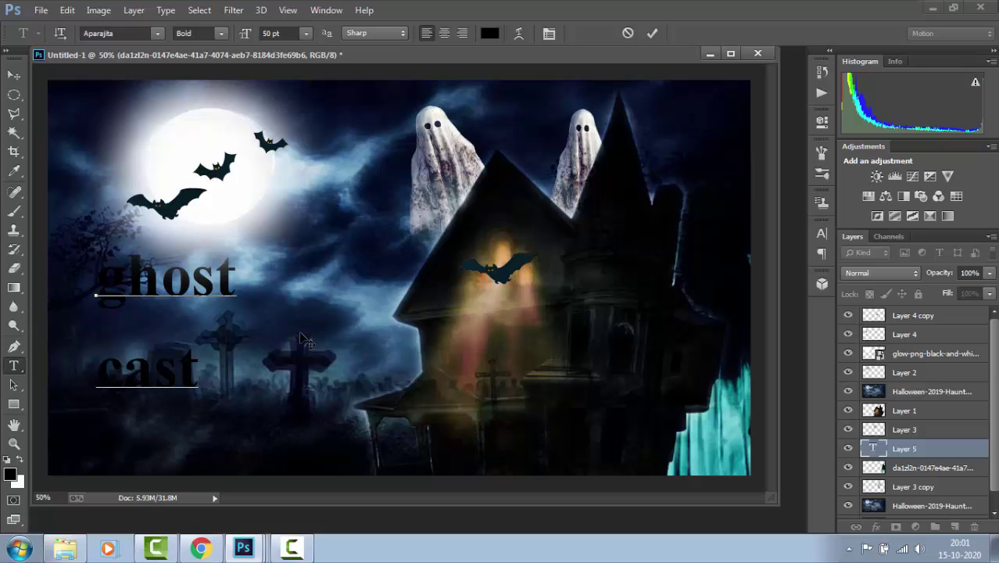
{"action": "type", "text": "le"}
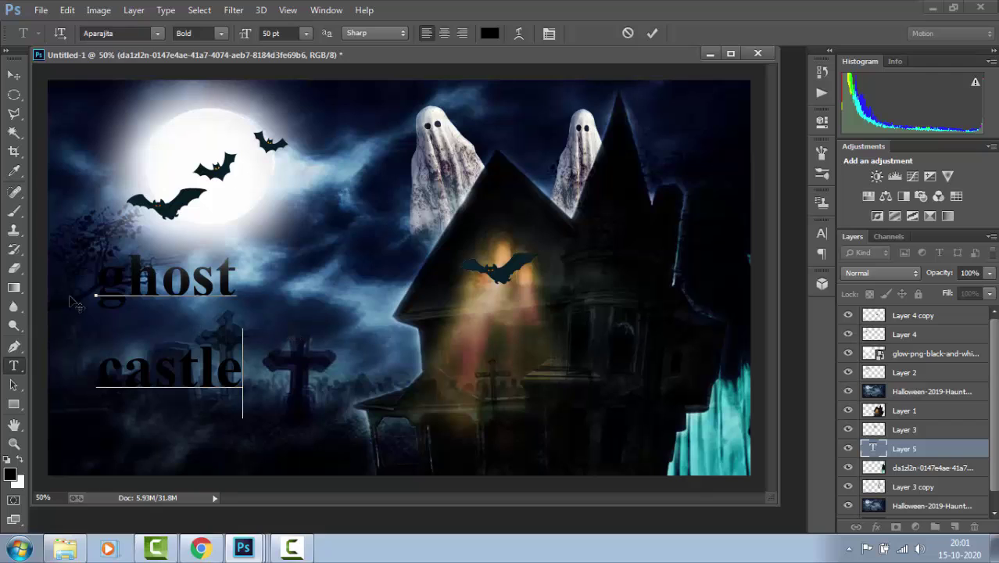
Try different fonts on the whole "ghost castle" text, set it to AdamGorry-Lights, and move the title slightly lower
{"action": "left_click_drag", "start_coordinate": [97, 273], "coordinate": [320, 379]}
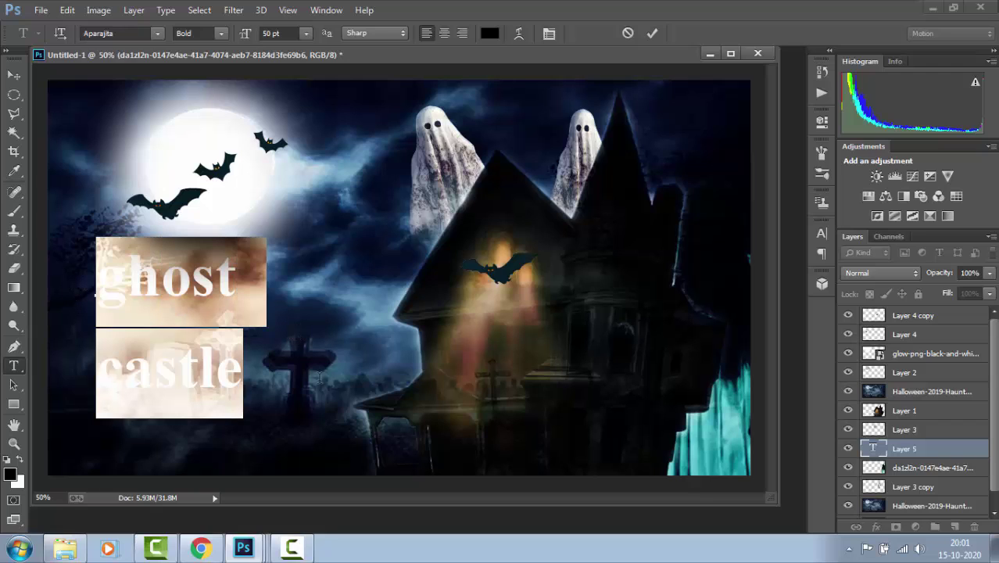
{"action": "left_click", "coordinate": [119, 31]}
{"action": "key", "text": "Up"}
{"action": "key", "text": "Up"}
{"action": "key", "text": "Up"}
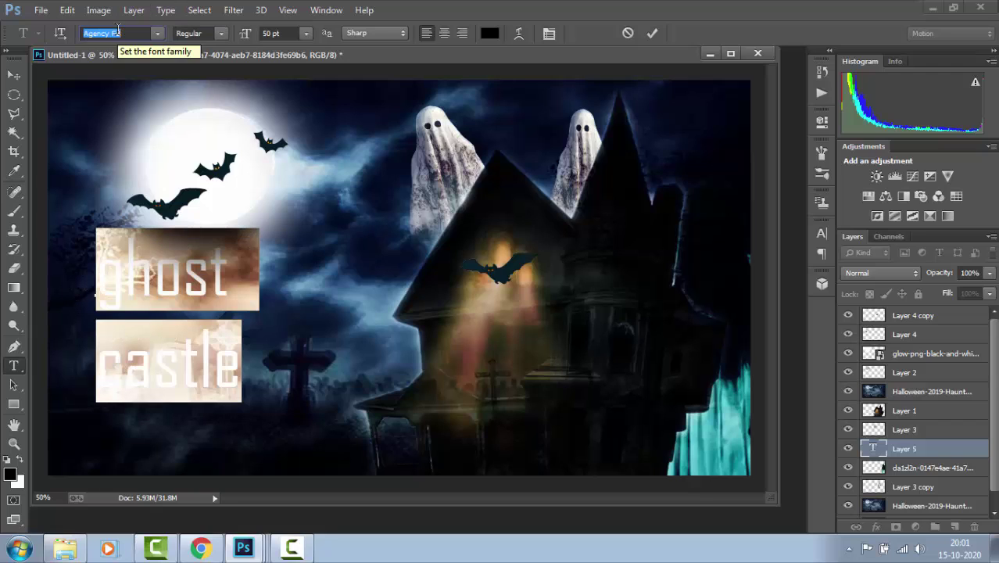
{"action": "key", "text": "Down"}
{"action": "key", "text": "Down"}
{"action": "key", "text": "Down"}
{"action": "key", "text": "Down"}
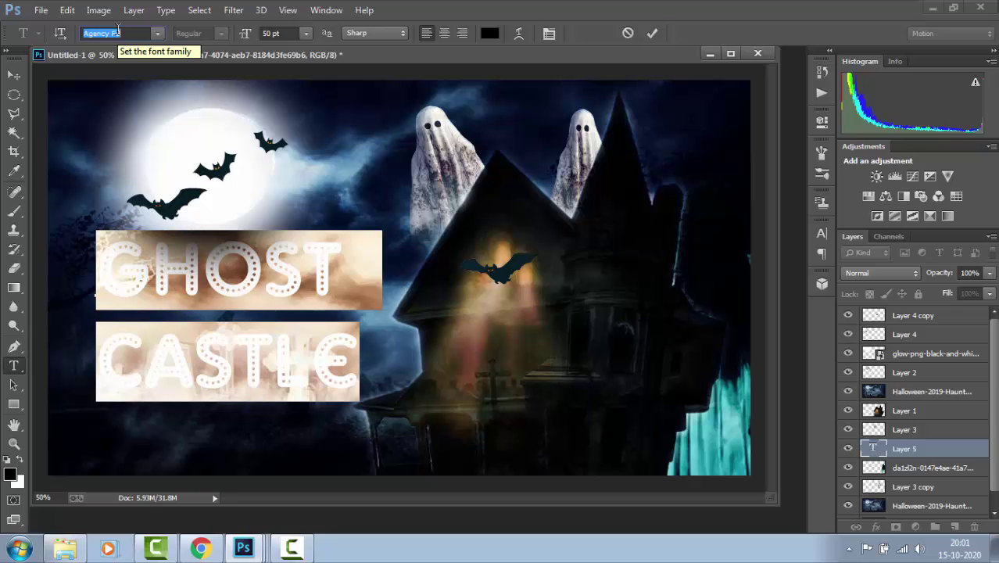
{"action": "key", "text": "Down"}
{"action": "key", "text": "Down"}
{"action": "key", "text": "Down"}
{"action": "key", "text": "Down"}
{"action": "key", "text": "Down"}
{"action": "key", "text": "Down"}
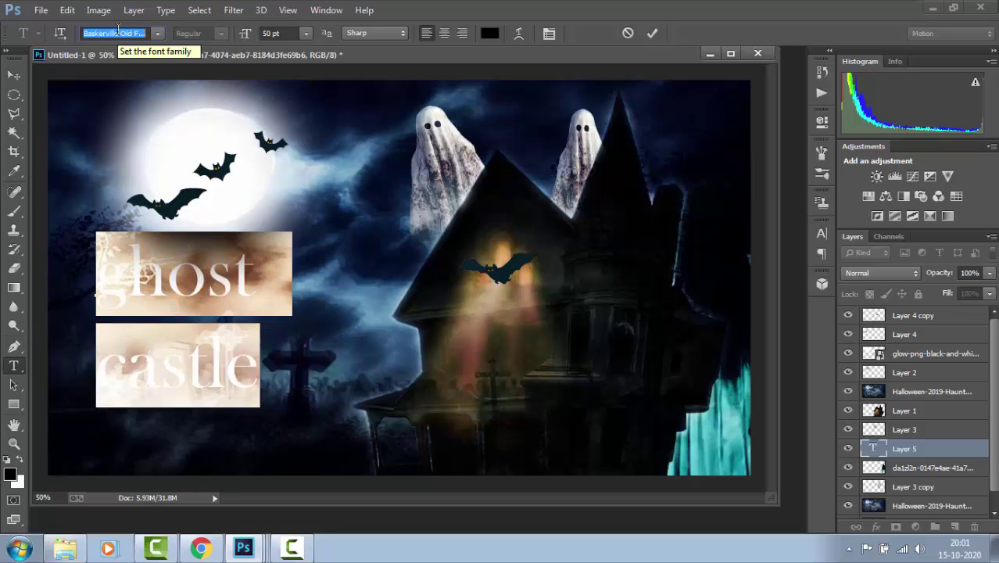
{"action": "key", "text": "Down"}
{"action": "key", "text": "Down"}
{"action": "key", "text": "Down"}
{"action": "key", "text": "Down"}
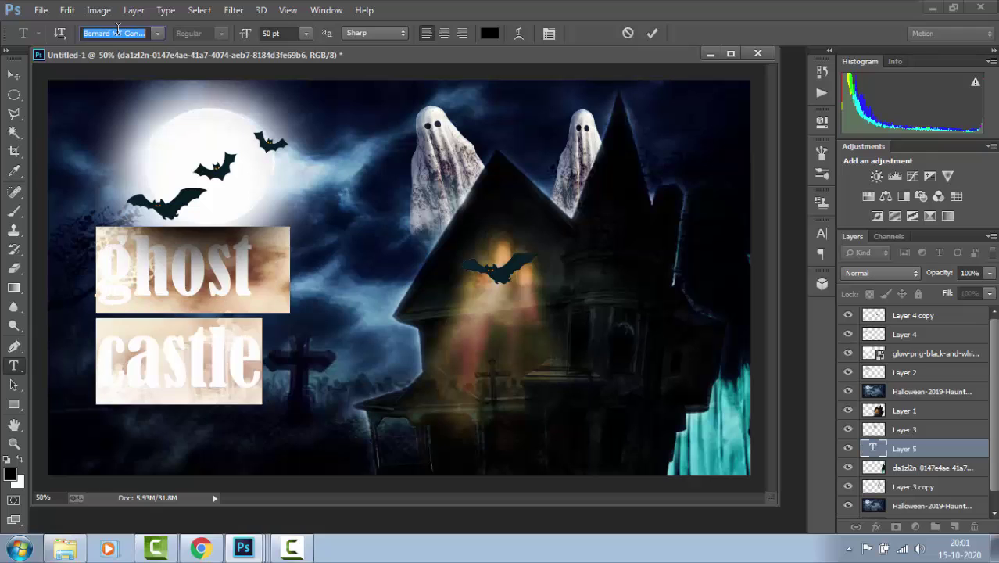
{"action": "key", "text": "Down"}
{"action": "key", "text": "Down"}
{"action": "key", "text": "Down"}
{"action": "key", "text": "Down"}
{"action": "key", "text": "Down"}
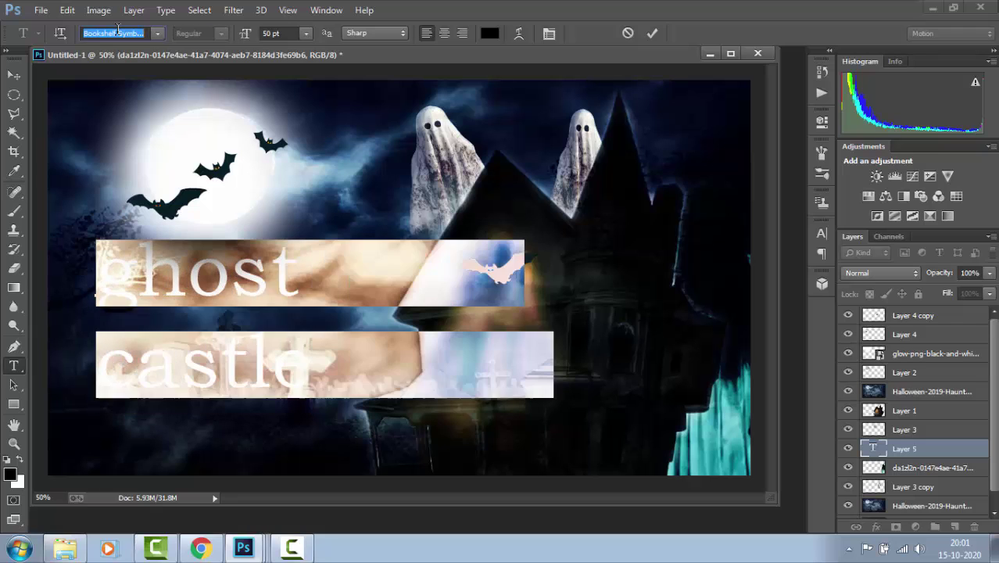
{"action": "key", "text": "Down"}
{"action": "key", "text": "Down"}
{"action": "key", "text": "Down"}
{"action": "key", "text": "Down"}
{"action": "key", "text": "Down"}
{"action": "key", "text": "Down"}
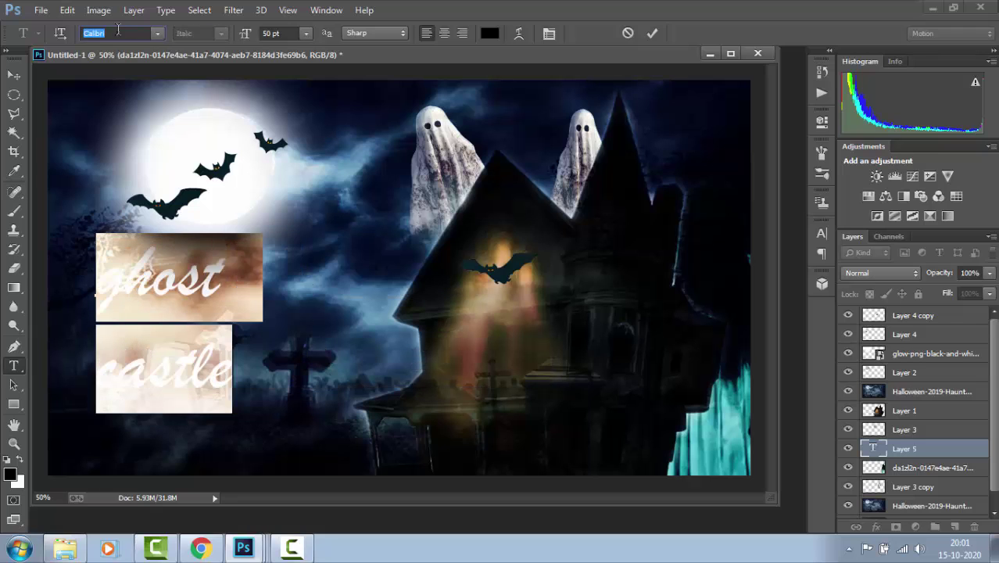
{"action": "key", "text": "Down"}
{"action": "key", "text": "Down"}
{"action": "key", "text": "Down"}
{"action": "key", "text": "Down"}
{"action": "key", "text": "Down"}
{"action": "key", "text": "Down"}
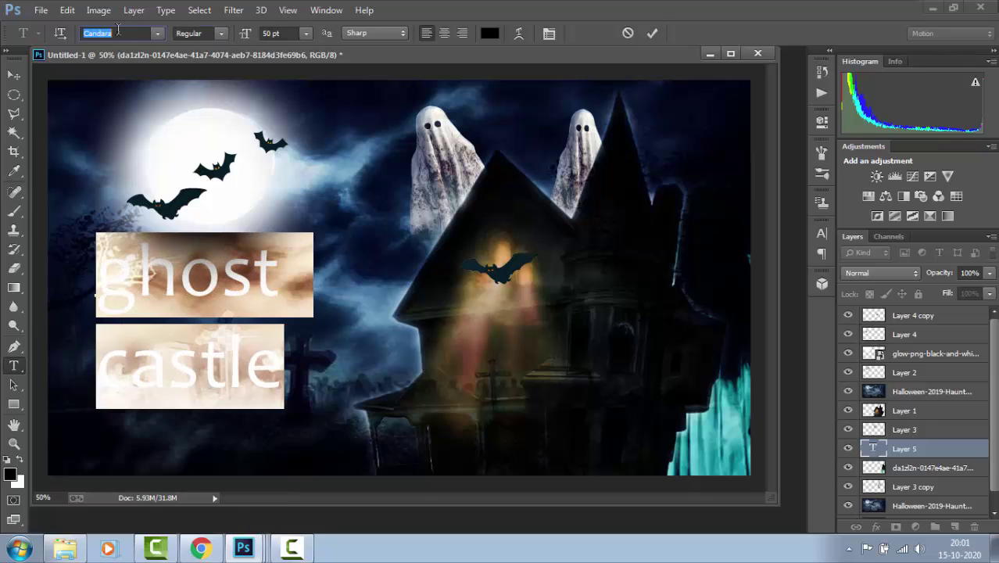
{"action": "key", "text": "Down"}
{"action": "key", "text": "Down"}
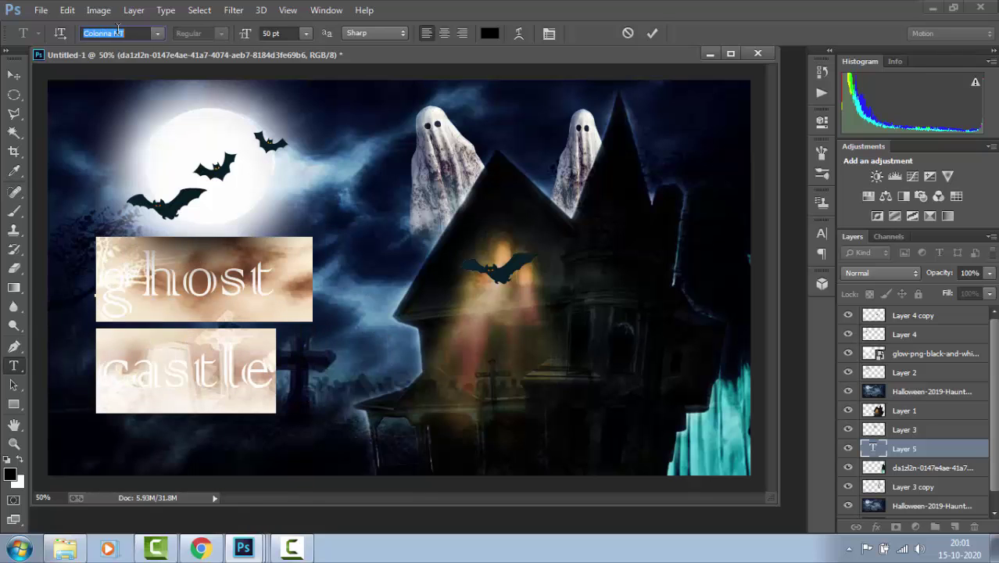
{"action": "key", "text": "Up"}
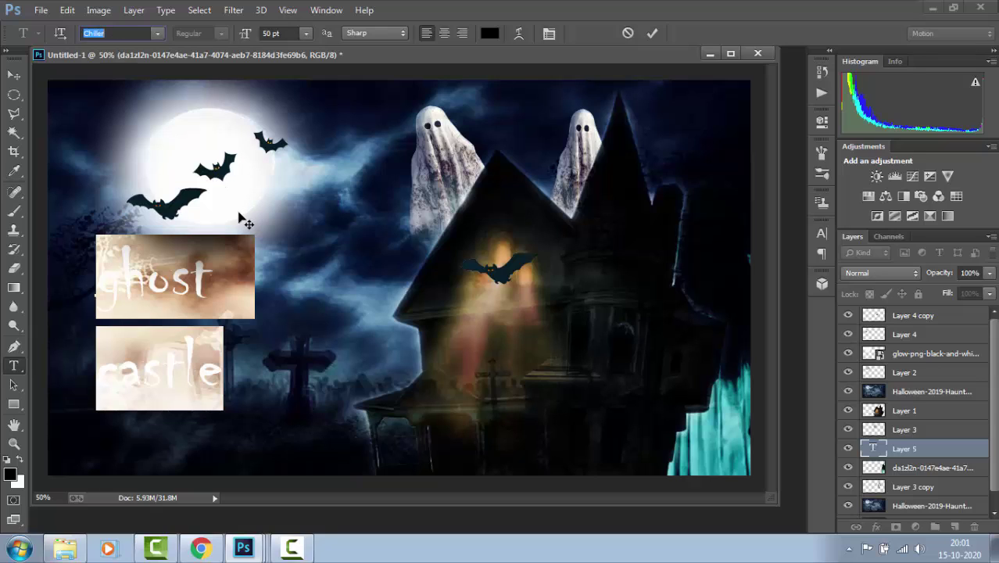
{"action": "key", "text": "Home"}
{"action": "left_click", "coordinate": [14, 75]}
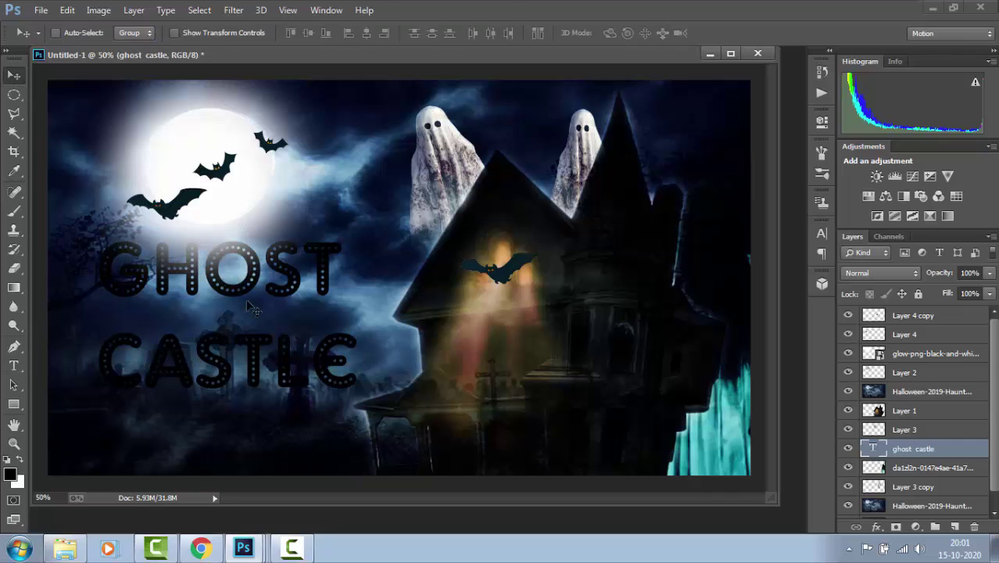
{"action": "left_click_drag", "start_coordinate": [258, 335], "coordinate": [265, 358]}
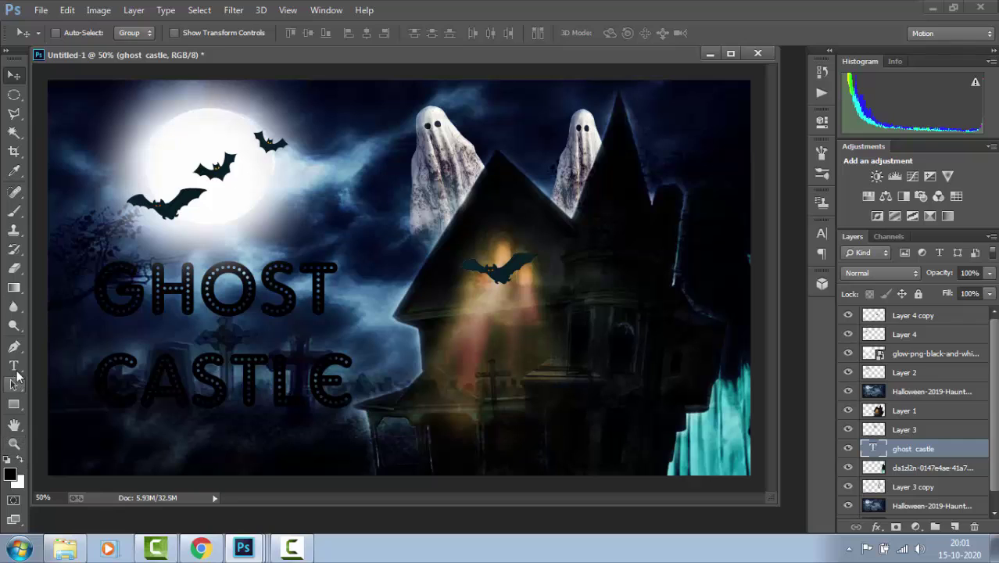
Recolor all of the "ghost castle" title text white (ffffff)
{"action": "left_click", "coordinate": [14, 365]}
{"action": "left_click", "coordinate": [105, 286]}
{"action": "key", "text": "ctrl+a"}
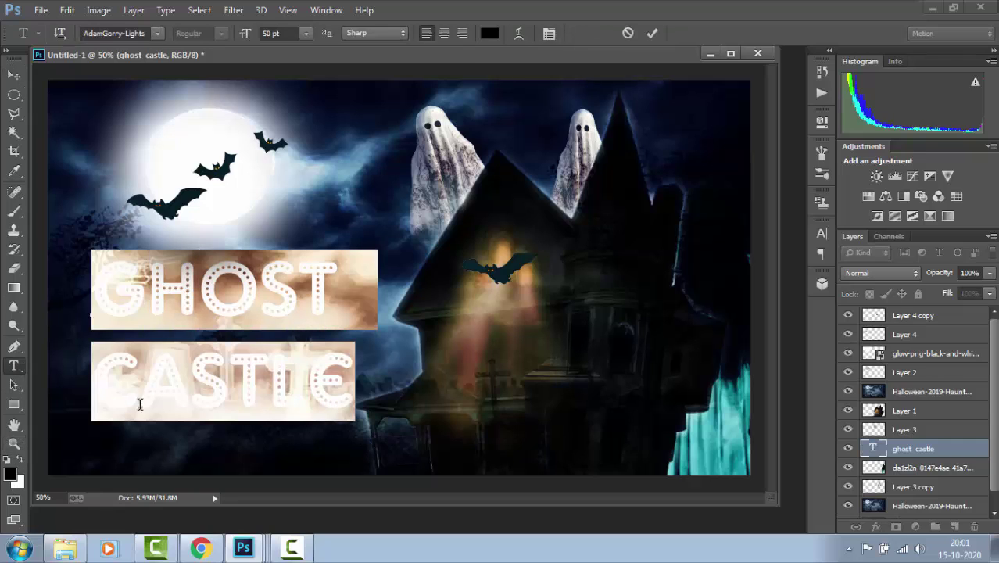
{"action": "left_click", "coordinate": [8, 474]}
{"action": "type", "text": "ffffff"}
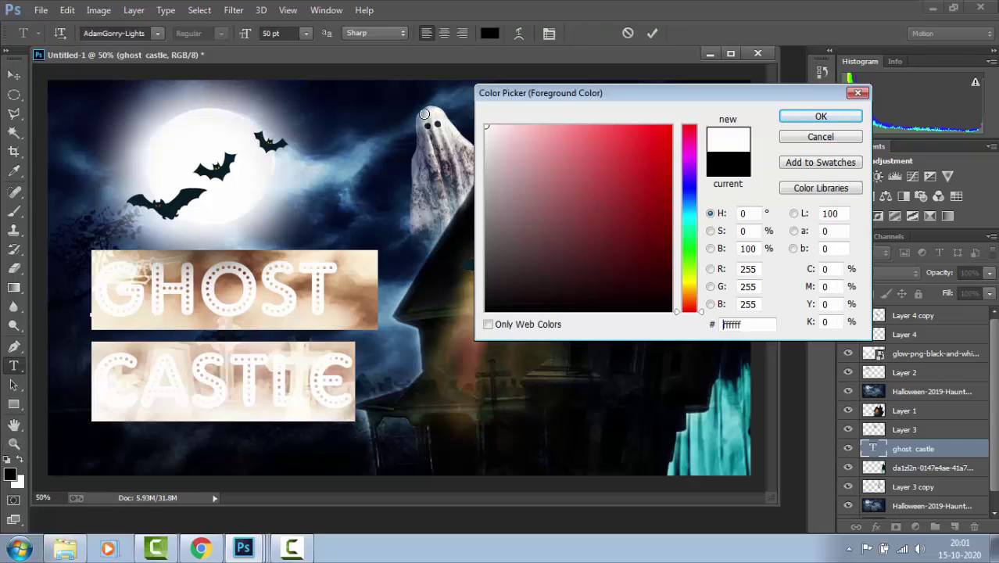
{"action": "left_click", "coordinate": [820, 116]}
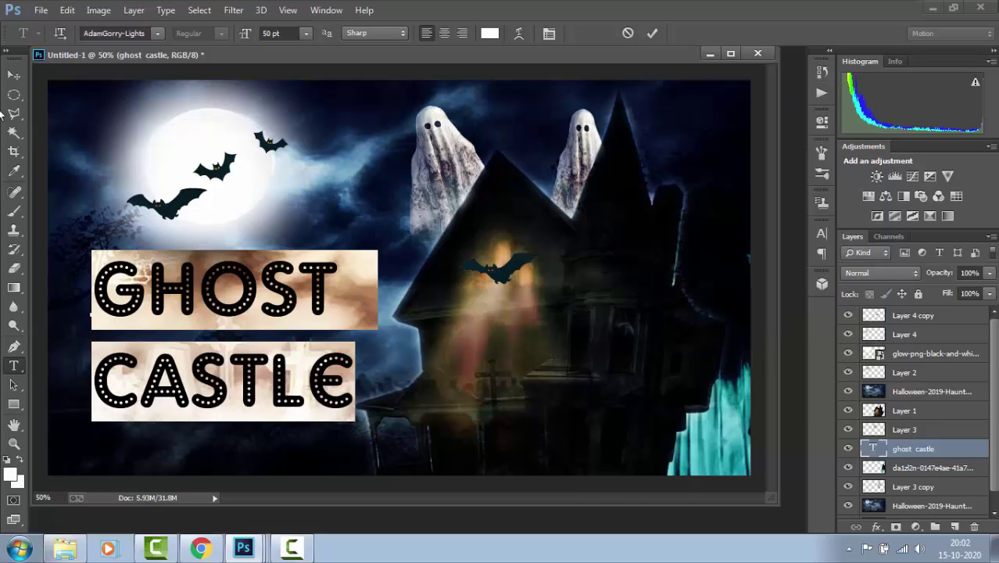
{"action": "left_click", "coordinate": [14, 74]}
Select the Overlay copy of the graveyard background and shift it slightly in small moves
{"action": "right_click", "coordinate": [238, 307]}
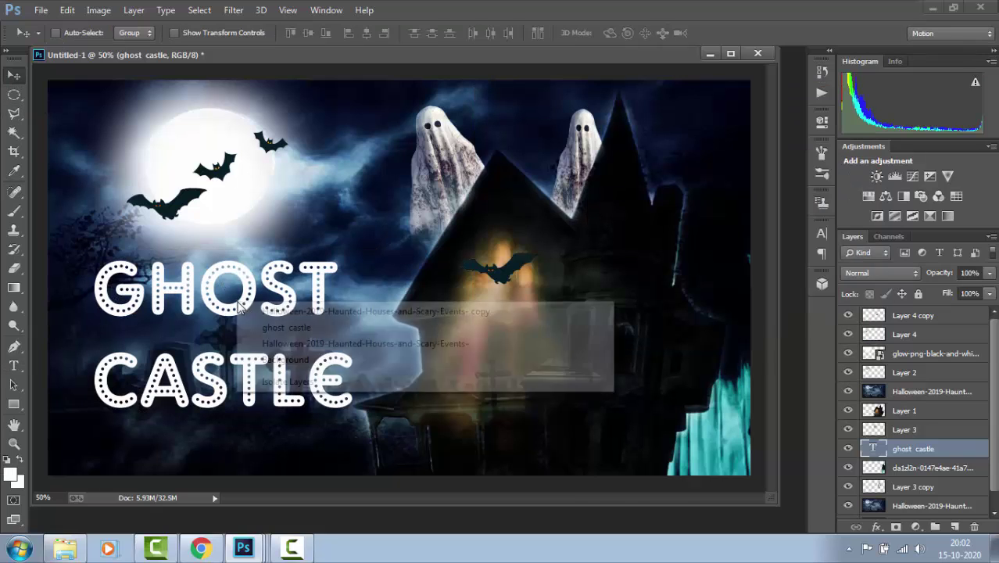
{"action": "left_click", "coordinate": [262, 311]}
{"action": "left_click_drag", "start_coordinate": [263, 311], "coordinate": [274, 314]}
{"action": "right_click", "coordinate": [274, 315]}
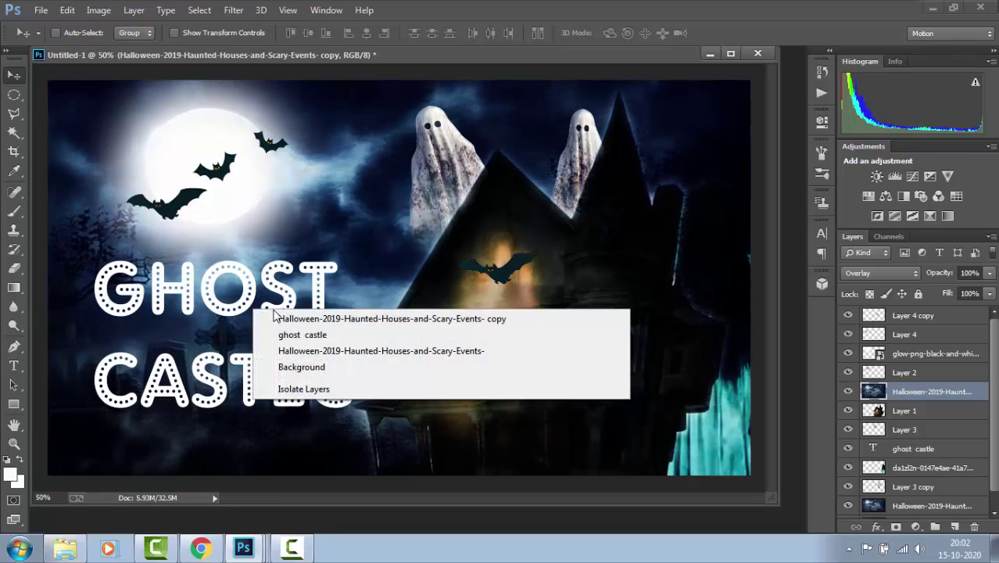
{"action": "left_click", "coordinate": [275, 318]}
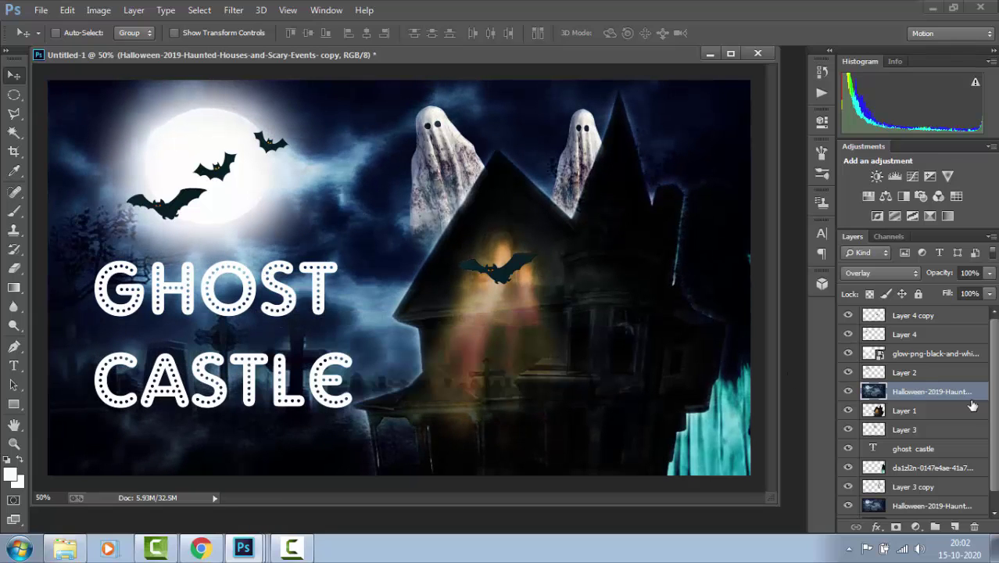
{"action": "left_click", "coordinate": [943, 450]}
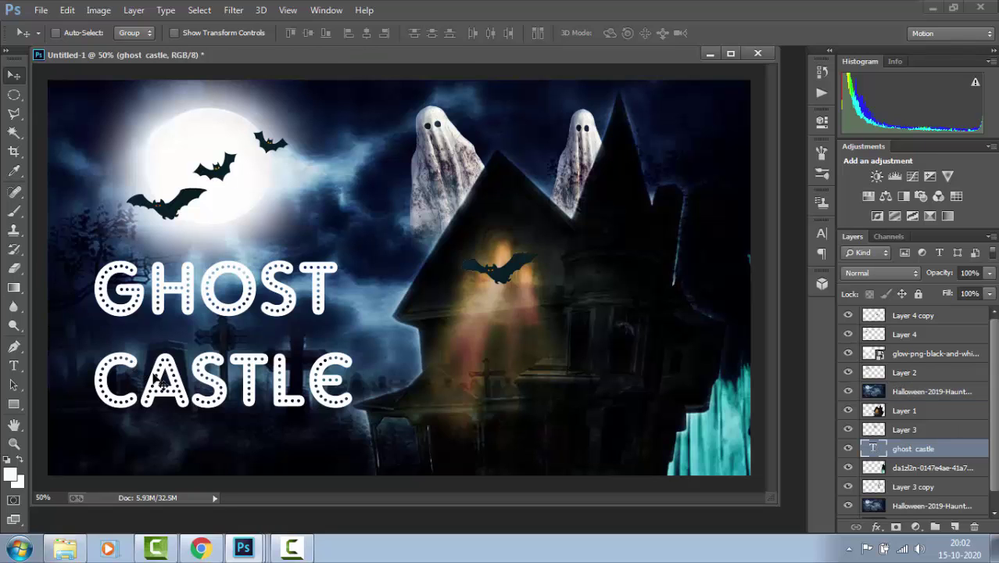
{"action": "right_click", "coordinate": [155, 379]}
{"action": "left_click", "coordinate": [199, 391]}
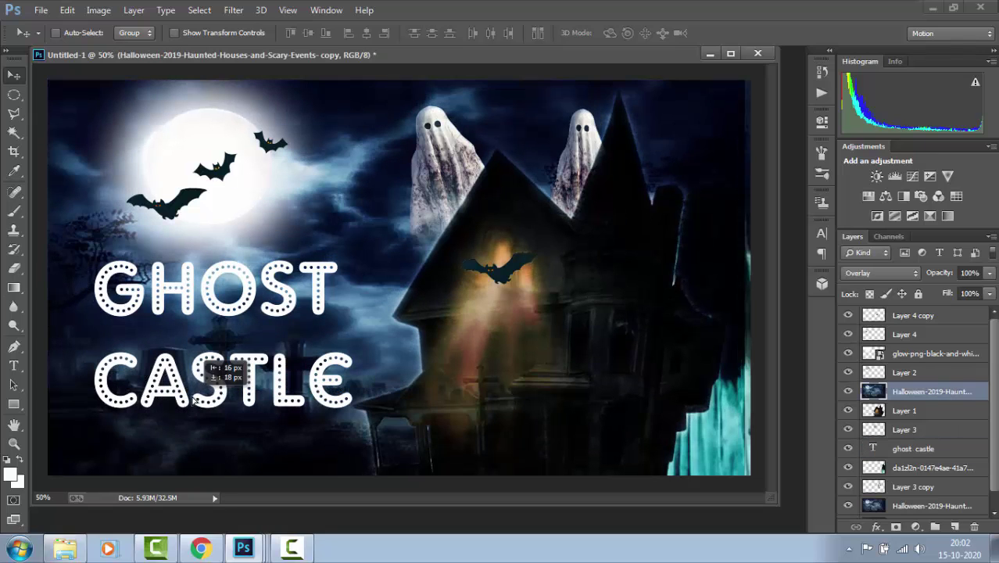
{"action": "right_click", "coordinate": [213, 402]}
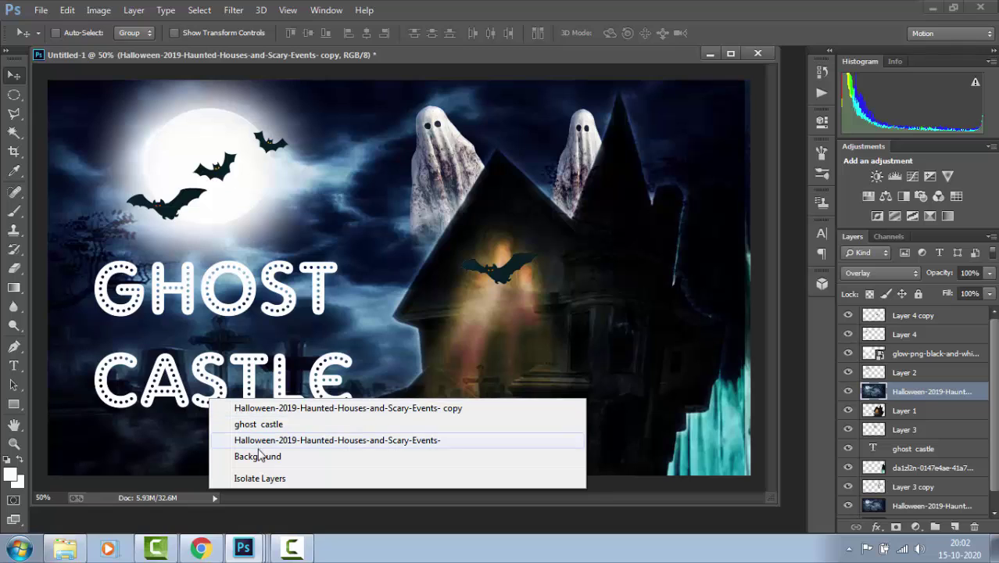
Move the "ghost castle" title down over the graveyard ground and place its layer directly beneath Layer 3 copy
{"action": "left_click", "coordinate": [923, 444]}
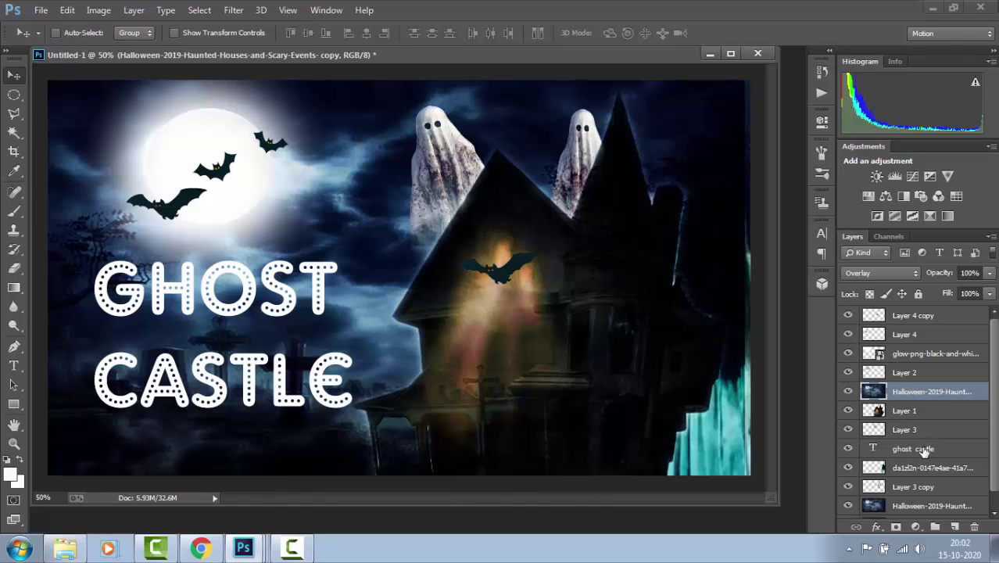
{"action": "left_click", "coordinate": [923, 446]}
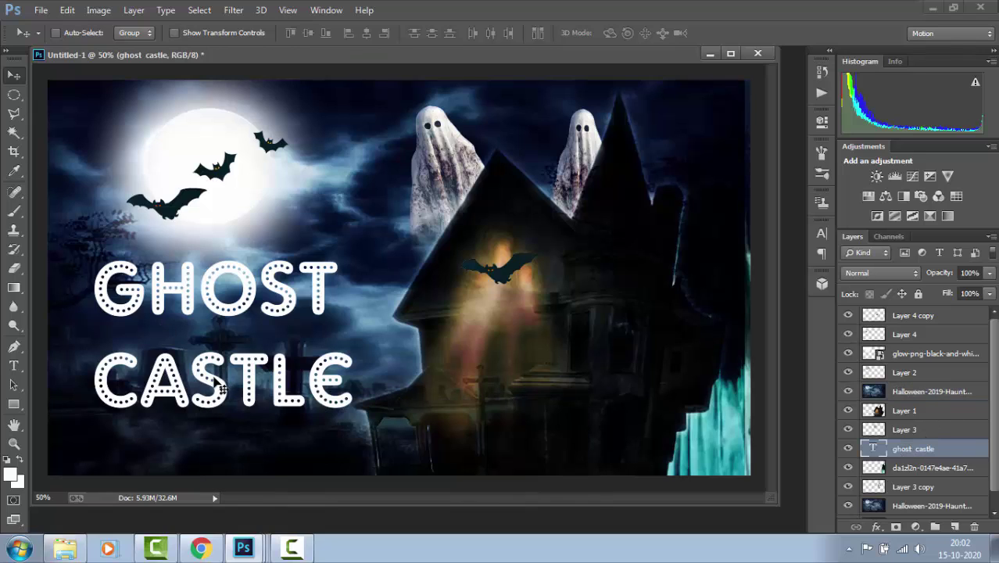
{"action": "left_click_drag", "start_coordinate": [221, 383], "coordinate": [204, 432]}
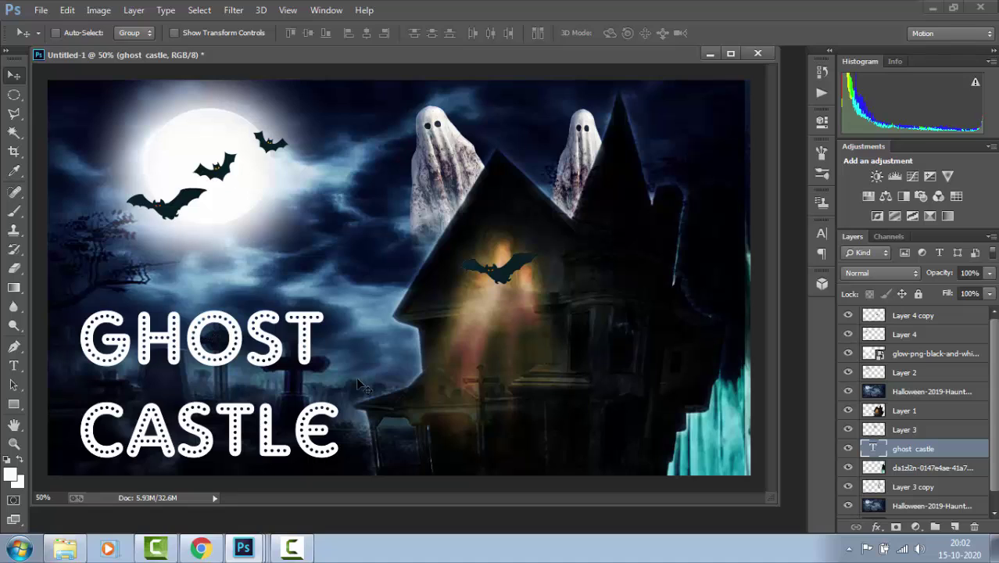
{"action": "left_click_drag", "start_coordinate": [922, 458], "coordinate": [909, 490]}
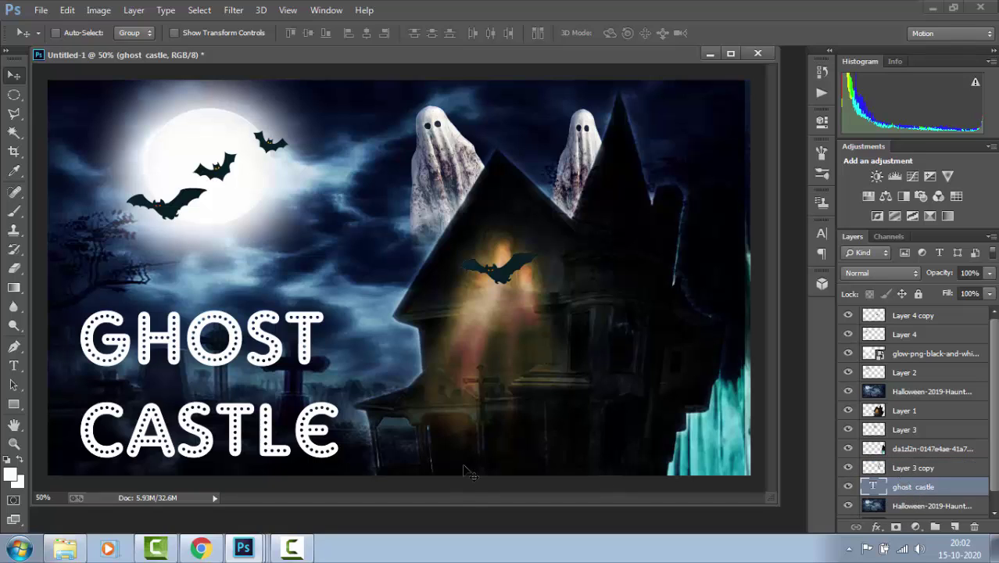